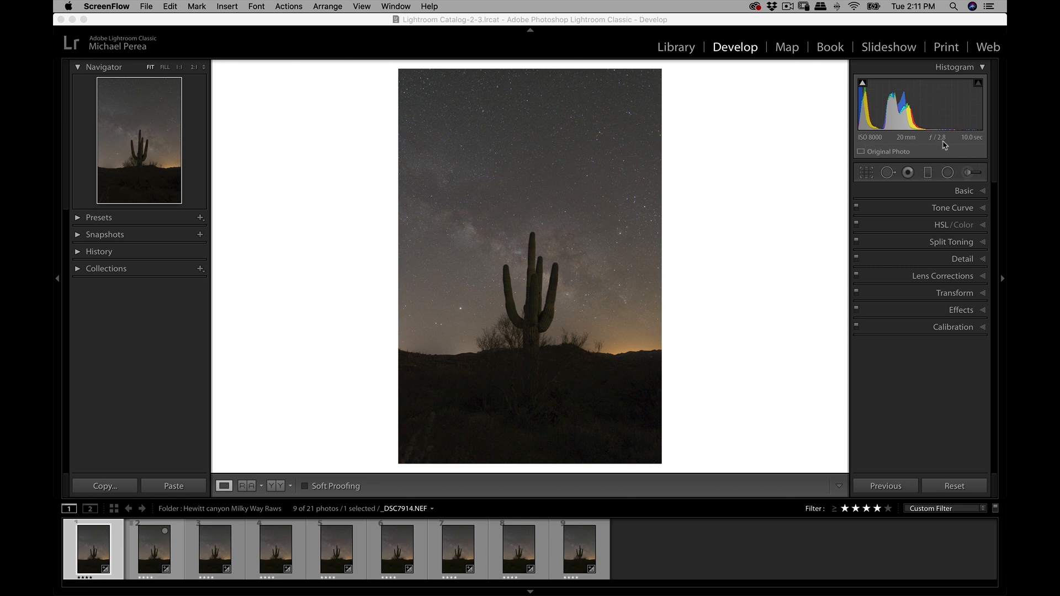
# - Step through all nine saguaro night-sky frames in the filmstrip to compare them, and return to the first frame
pyautogui.click(154, 548)
pyautogui.click(219, 542)
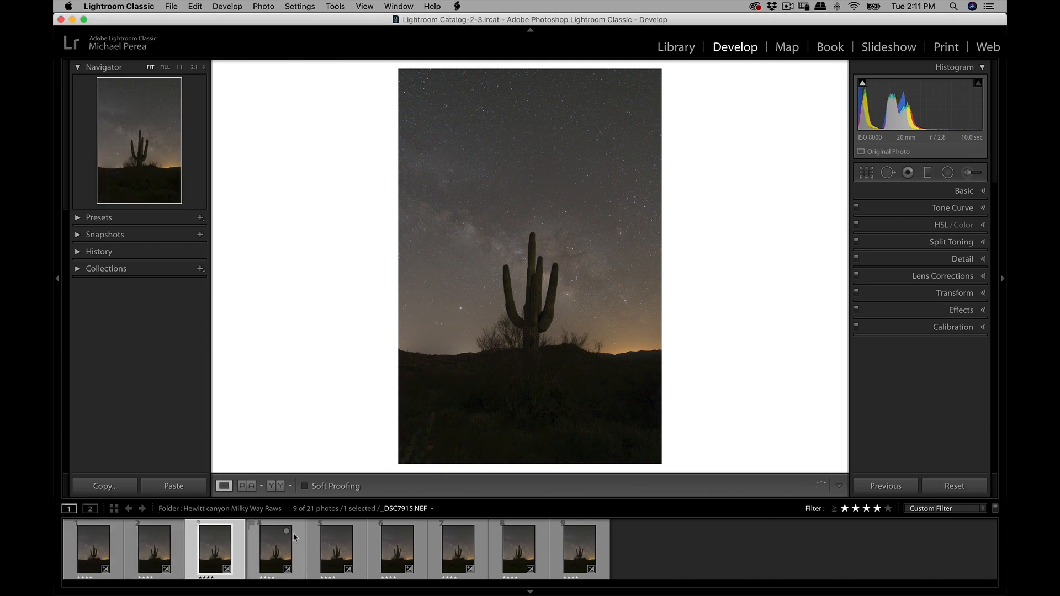
pyautogui.click(275, 549)
pyautogui.click(353, 544)
pyautogui.click(408, 550)
pyautogui.click(482, 543)
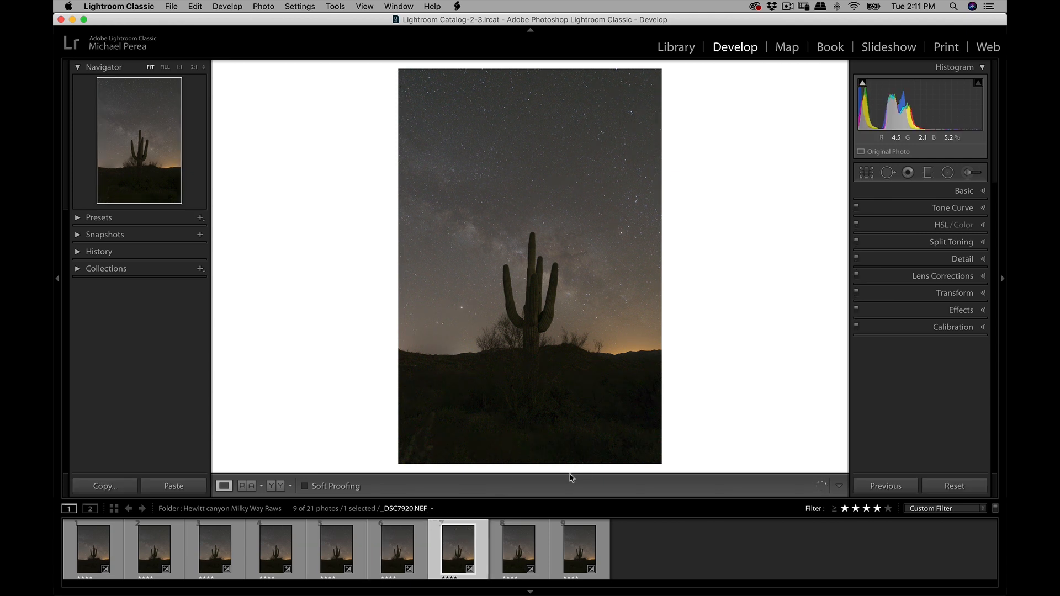
pyautogui.click(516, 560)
pyautogui.click(581, 553)
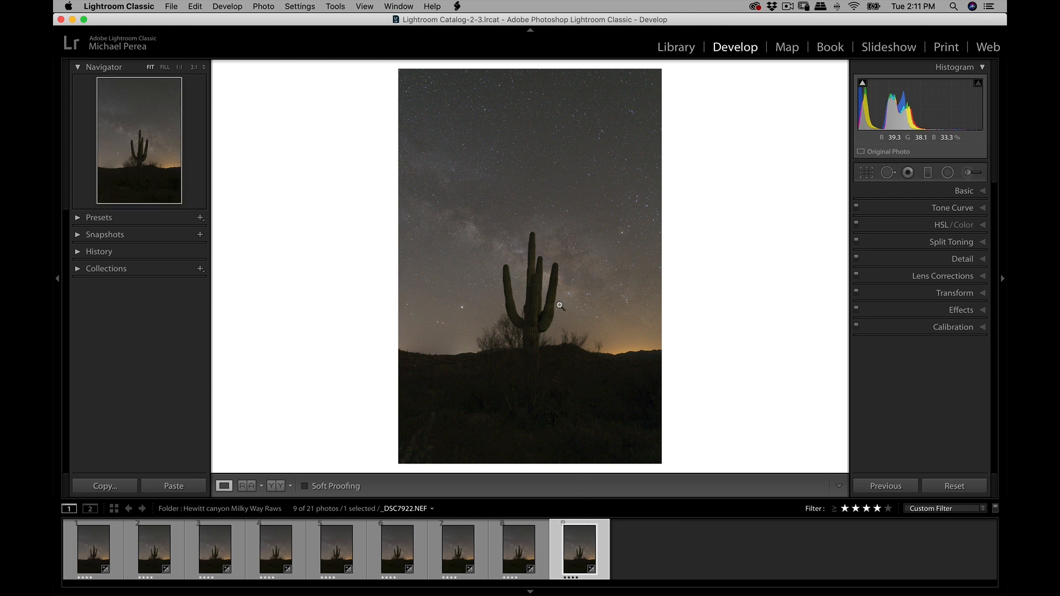
pyautogui.click(96, 551)
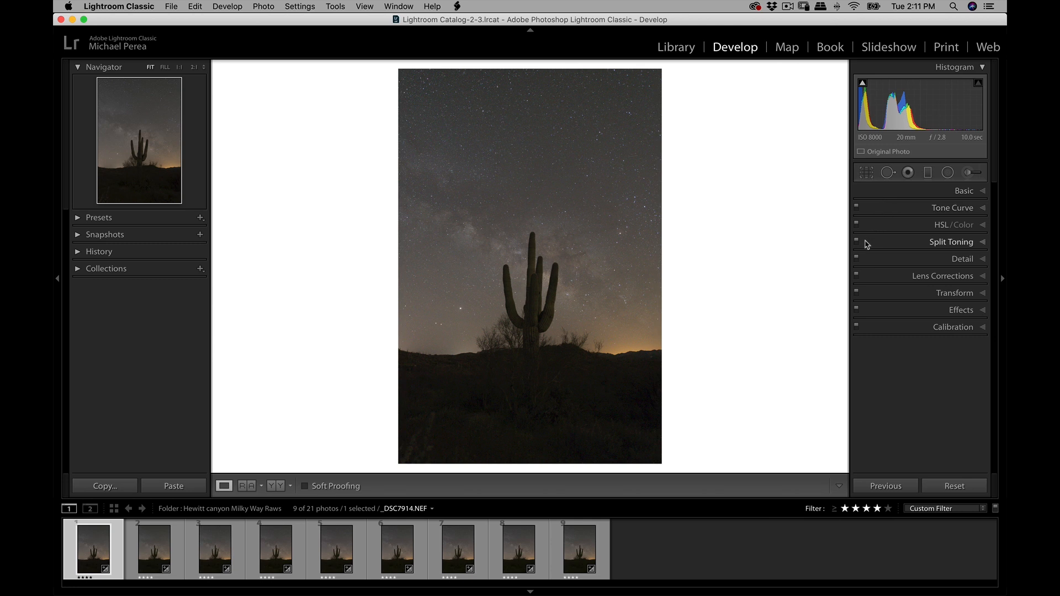
# - Review the first frame's basic white balance with a before/after comparison and check its lens profile correction settings
pyautogui.click(967, 191)
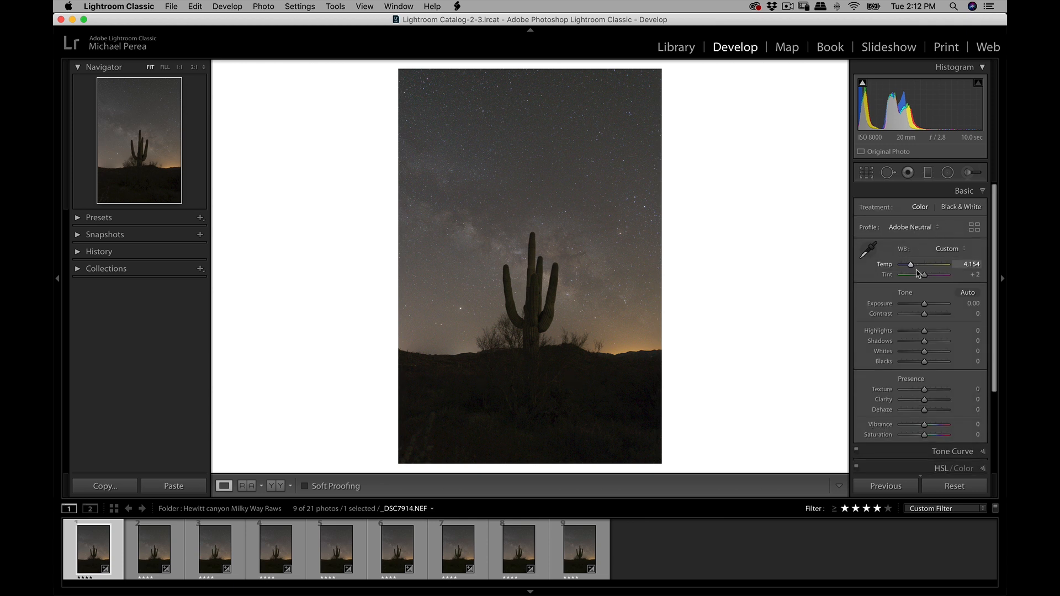
pyautogui.press('\\')
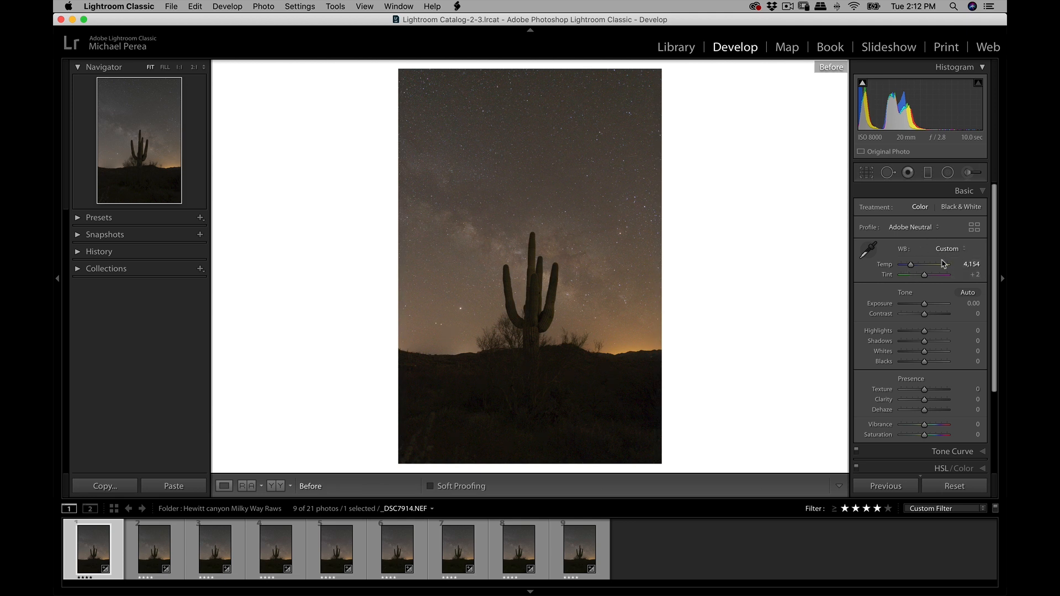
pyautogui.press('\\')
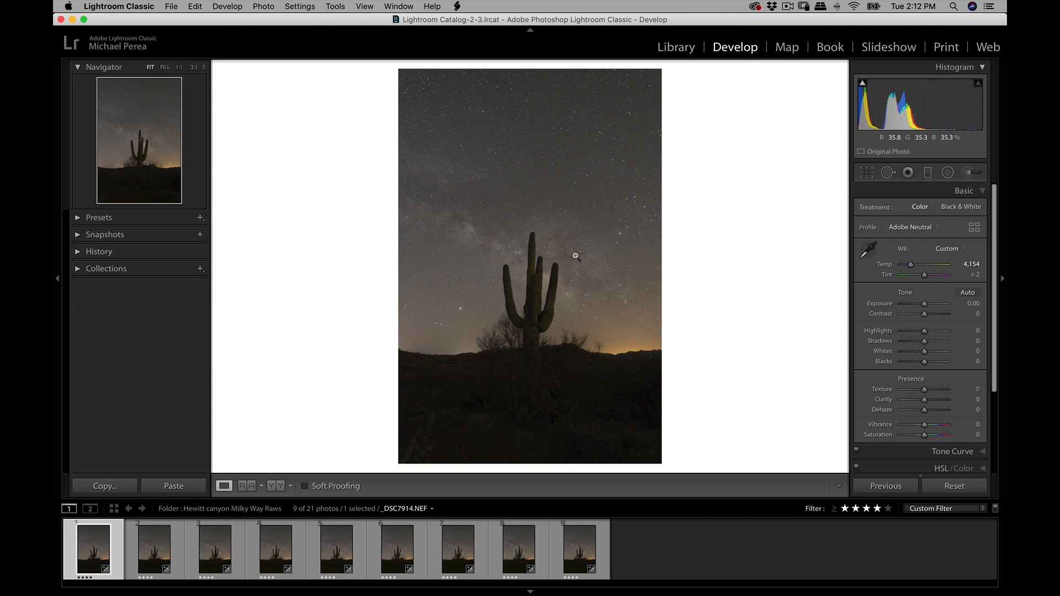
pyautogui.click(983, 192)
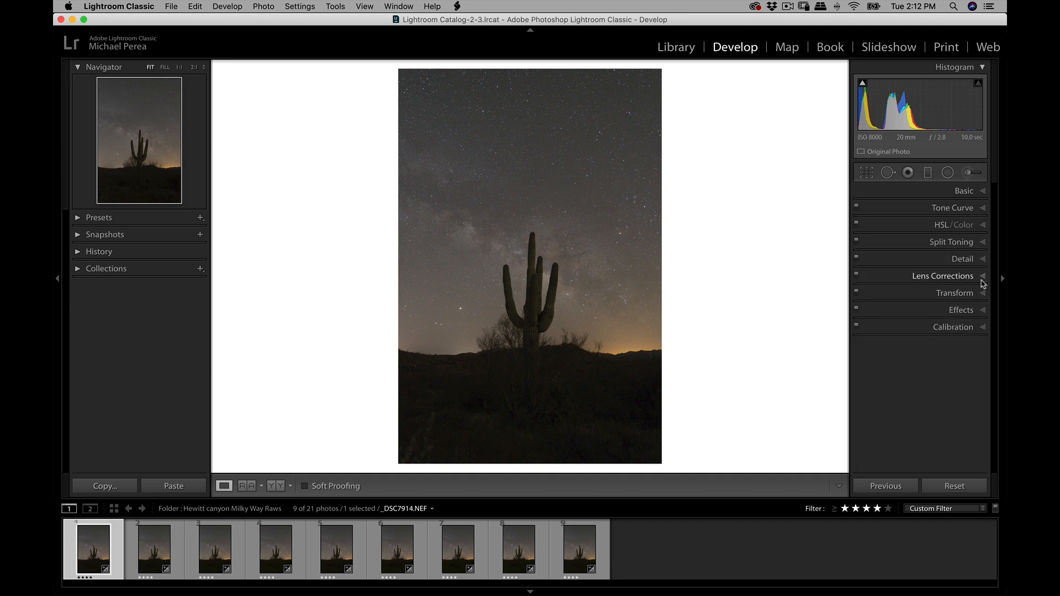
pyautogui.click(982, 282)
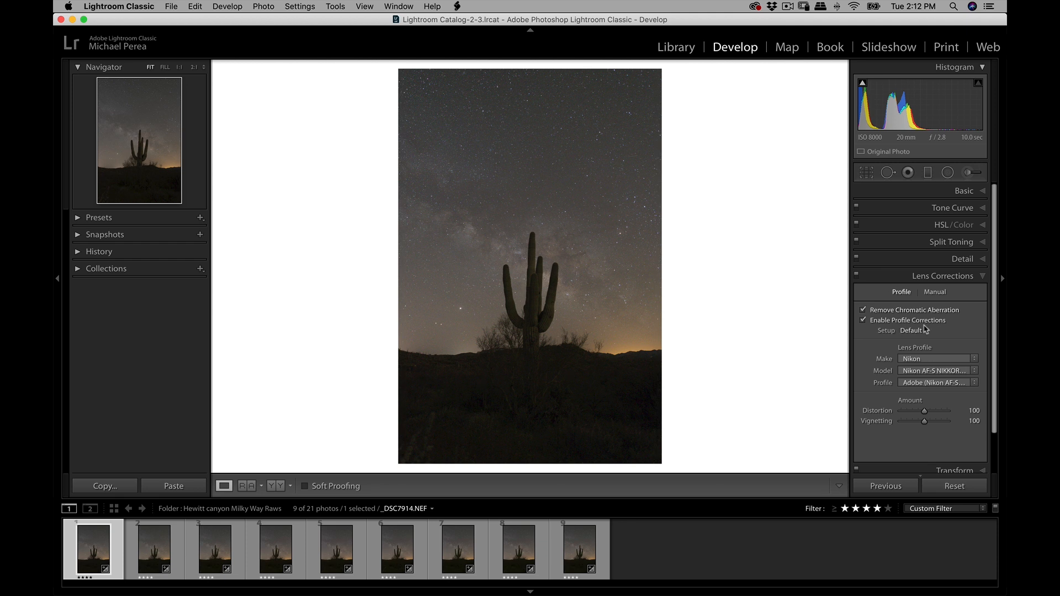
pyautogui.click(947, 276)
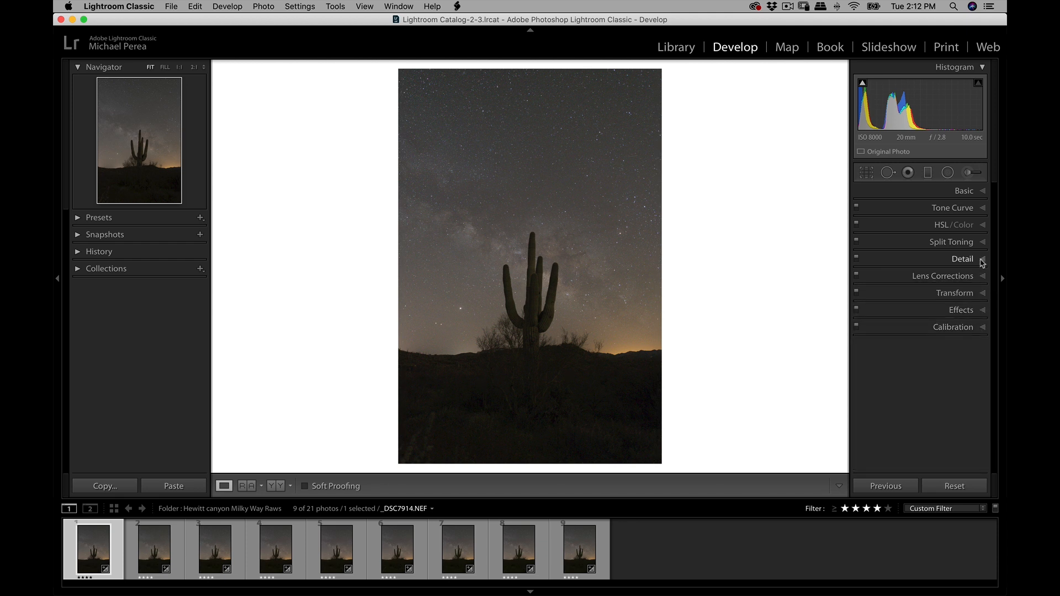
# - Set the first frame's sharpening masking to 86, using the mask preview to limit sharpening to stars and edges
pyautogui.click(981, 263)
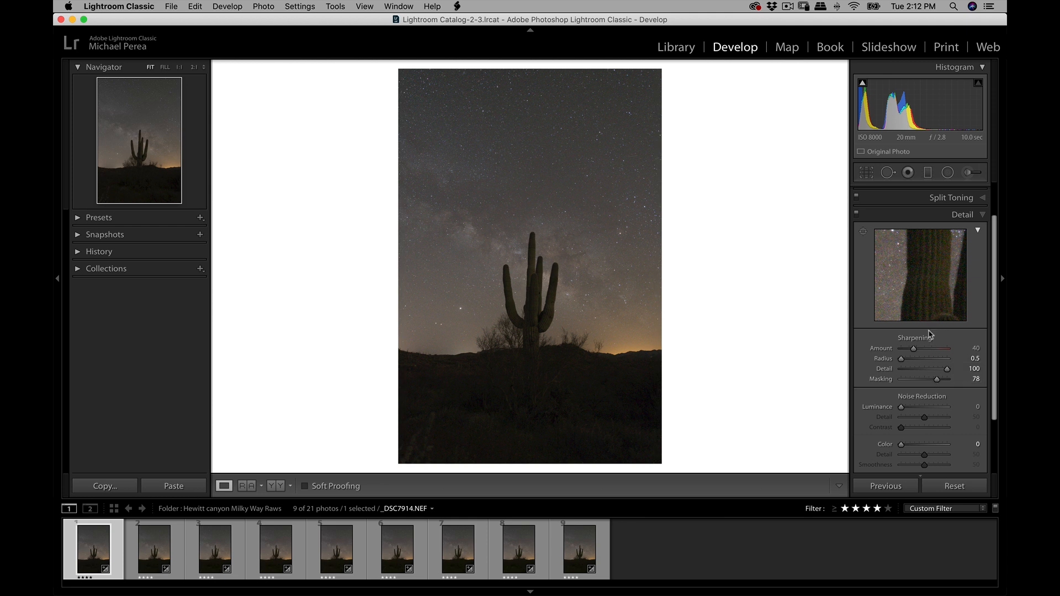
pyautogui.doubleClick(938, 380)
pyautogui.moveTo(902, 380); pyautogui.dragTo(942, 393)
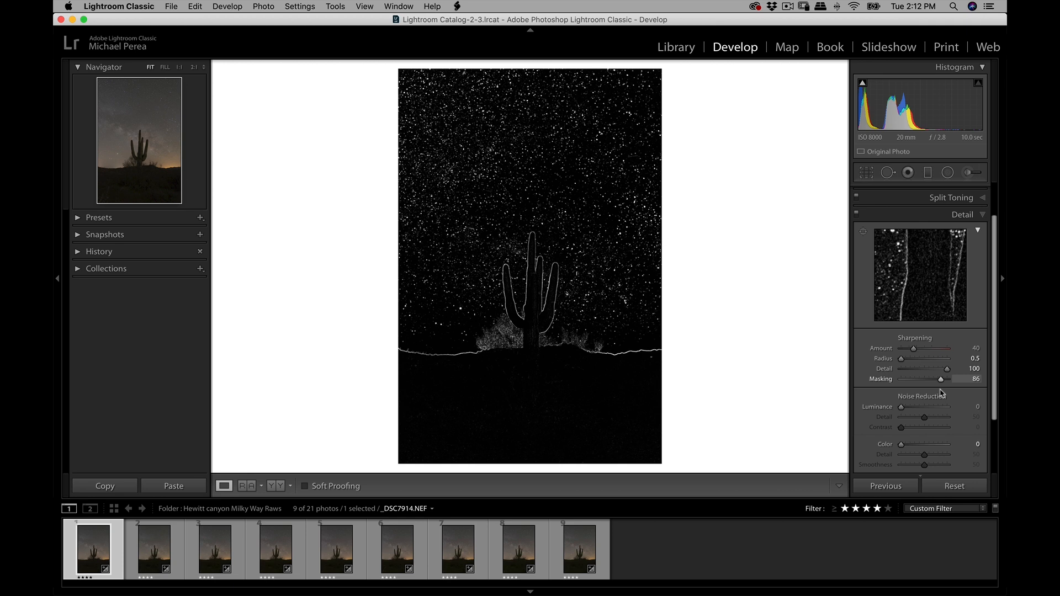
pyautogui.moveTo(941, 390); pyautogui.dragTo(941, 390)
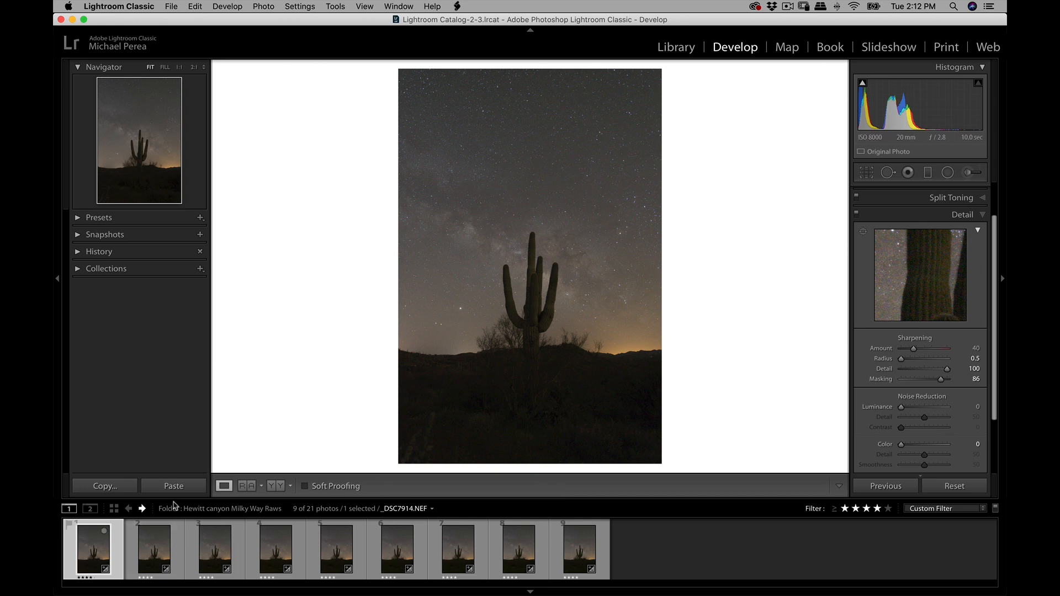
# - Select all nine frames and synchronize every develop setting from the first frame to the others
pyautogui.keyDown('shift'); pyautogui.click(580, 549); pyautogui.keyUp('shift')
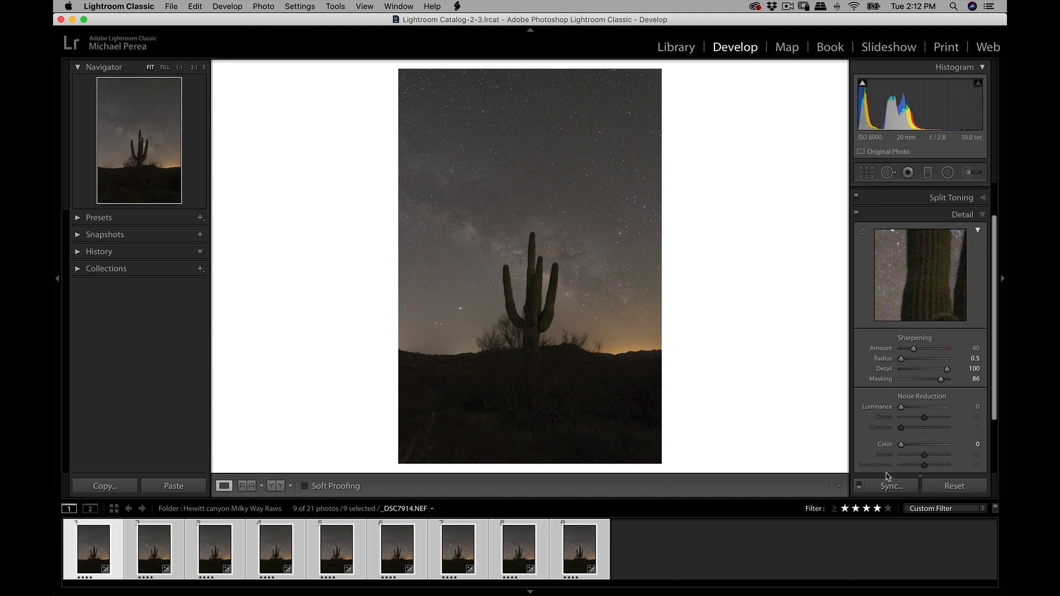
pyautogui.click(898, 487)
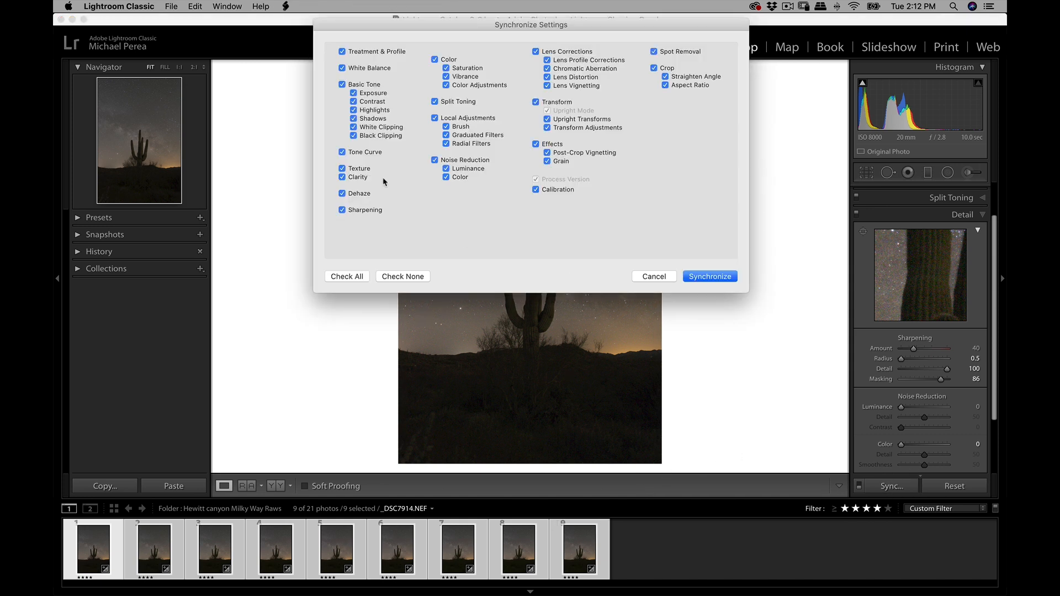
pyautogui.click(710, 277)
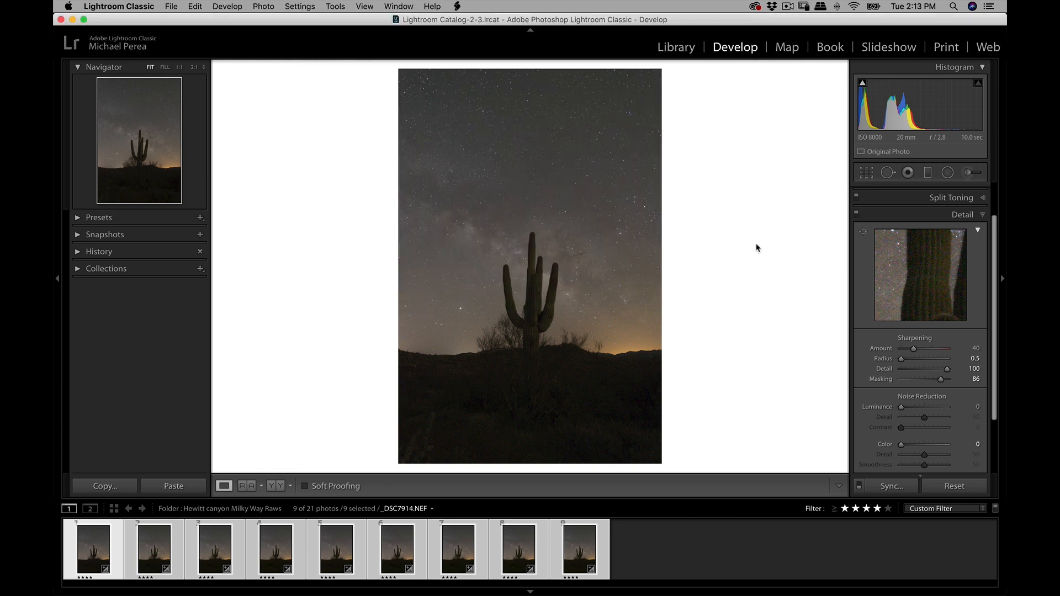
# - Start exporting the nine selected photos, with the Starry Landscape Tiffs folder as the destination
pyautogui.click(173, 10)
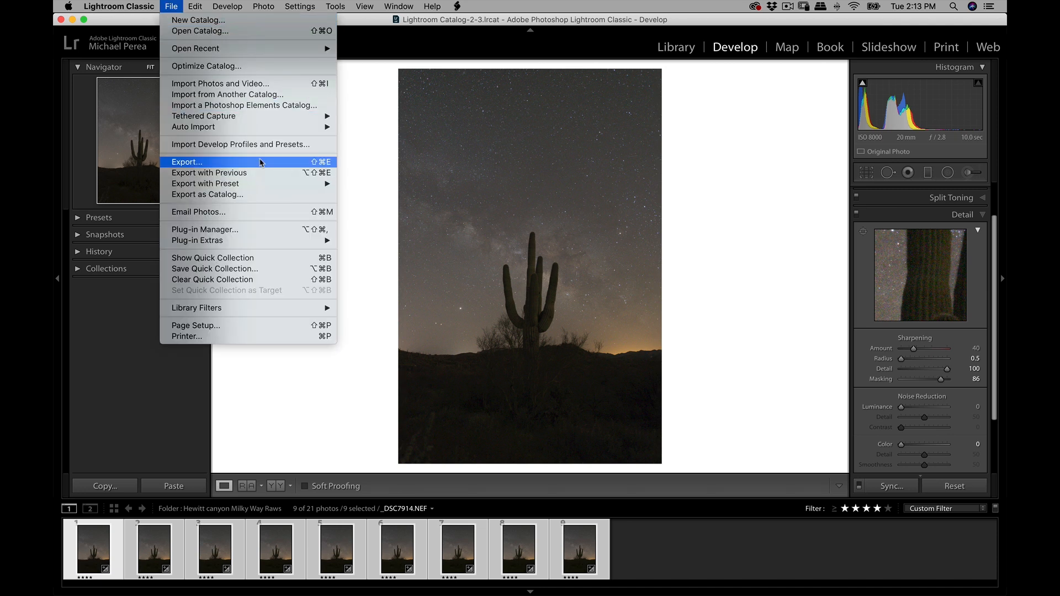
pyautogui.click(261, 163)
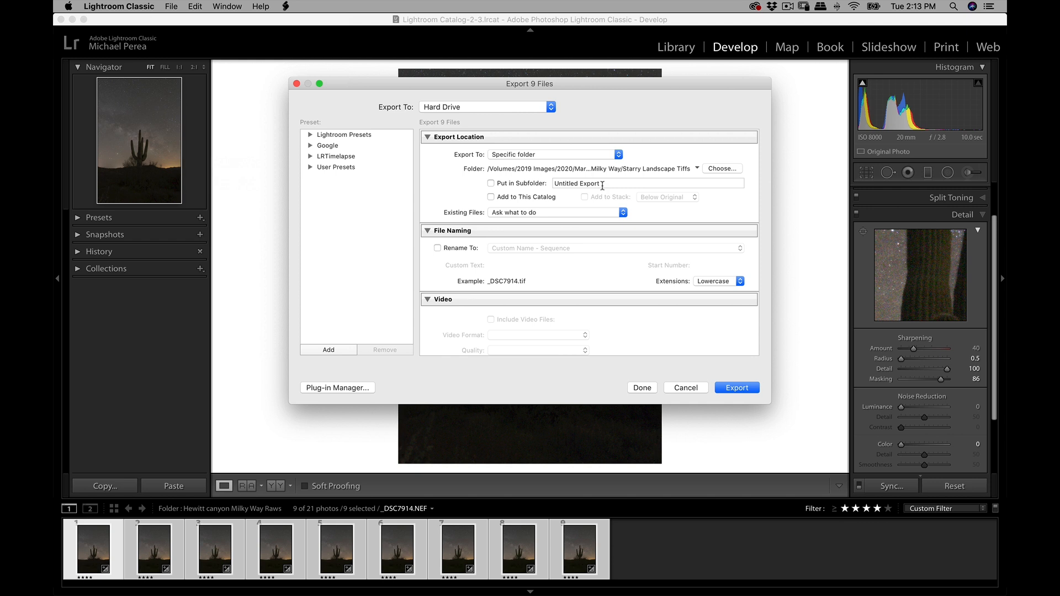
pyautogui.click(707, 169)
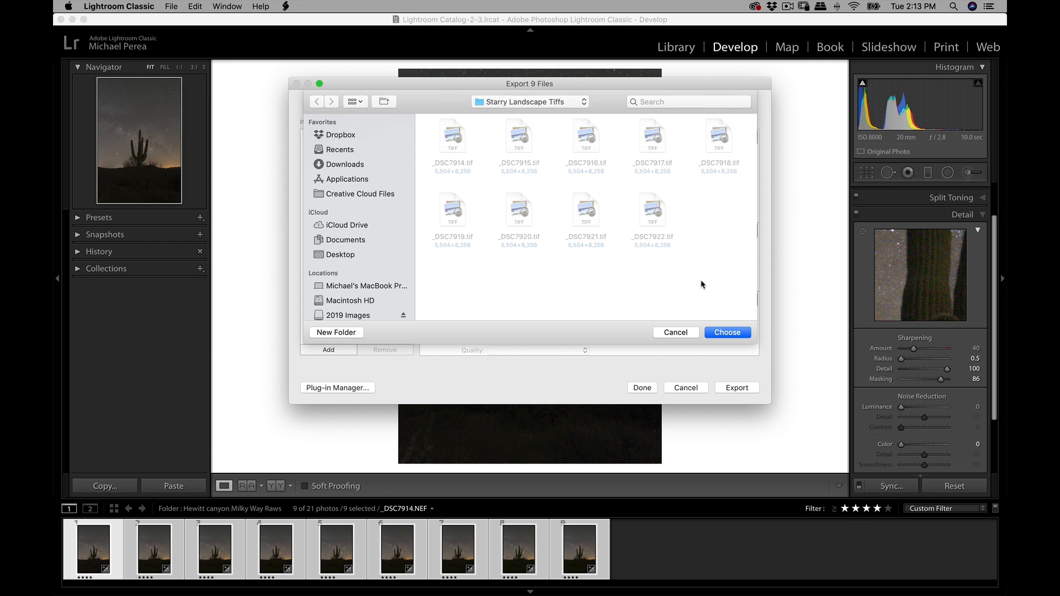
pyautogui.click(728, 332)
# - Choose TIFF format and the sRGB color space for the export, and review the remaining export options
pyautogui.scroll(-6, 557, 241)
pyautogui.click(520, 233)
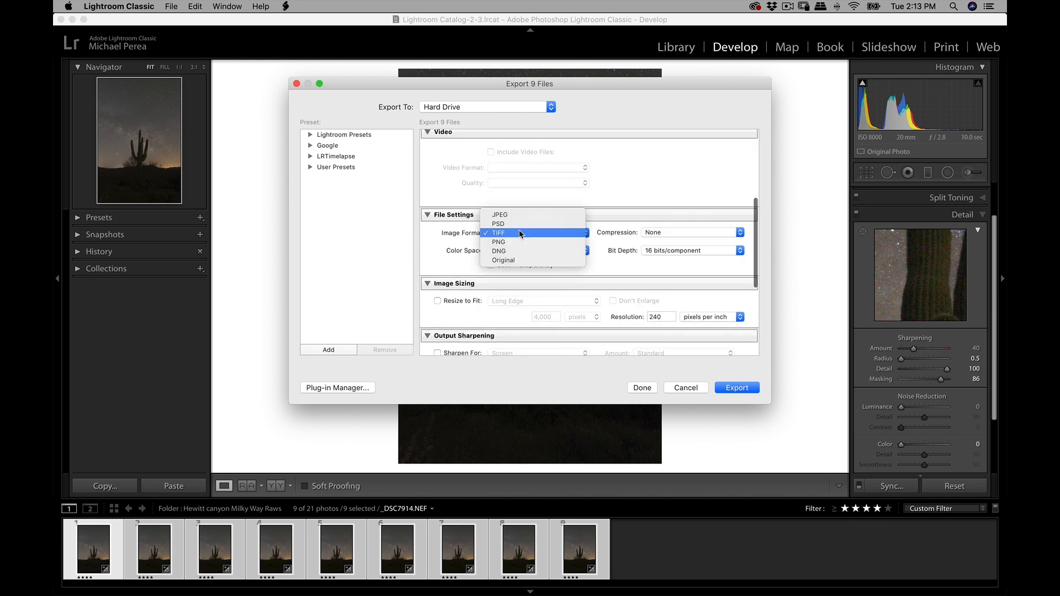
pyautogui.click(519, 233)
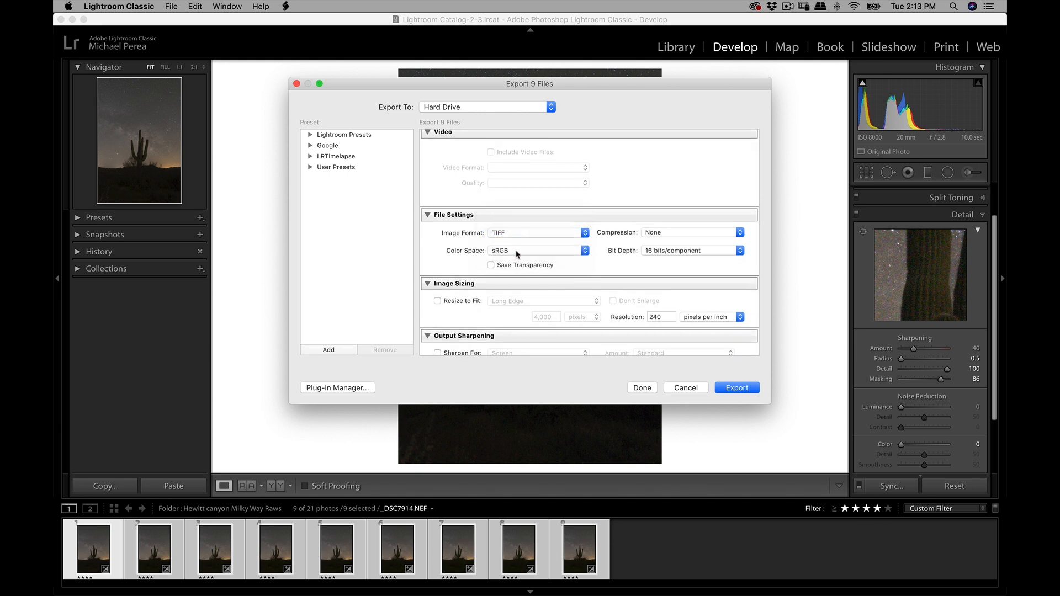
pyautogui.click(526, 252)
pyautogui.click(524, 252)
pyautogui.scroll(-3, 552, 276)
pyautogui.scroll(-3, 511, 272)
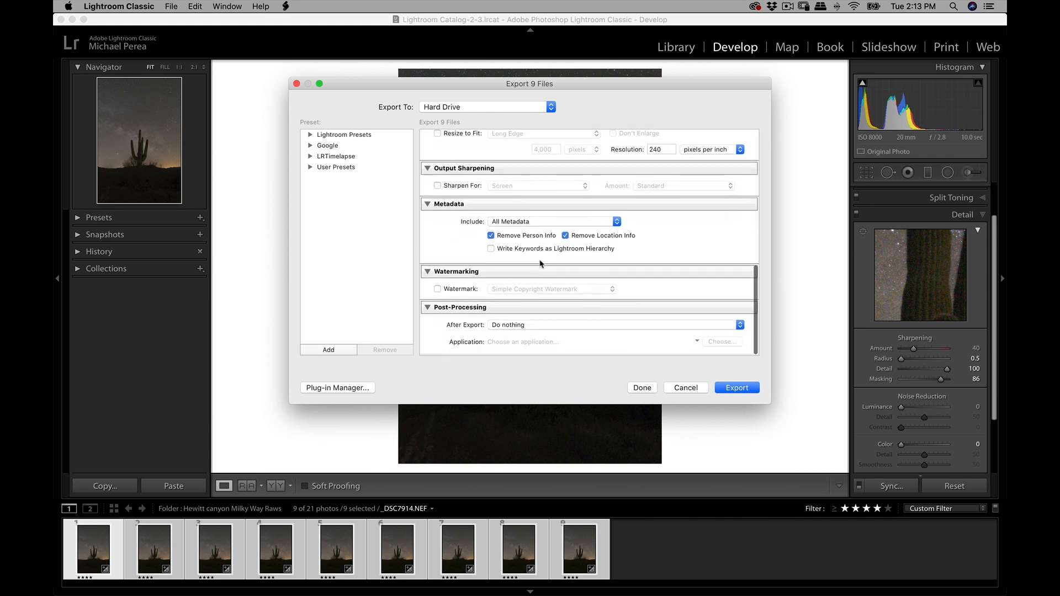
pyautogui.scroll(10, 518, 169)
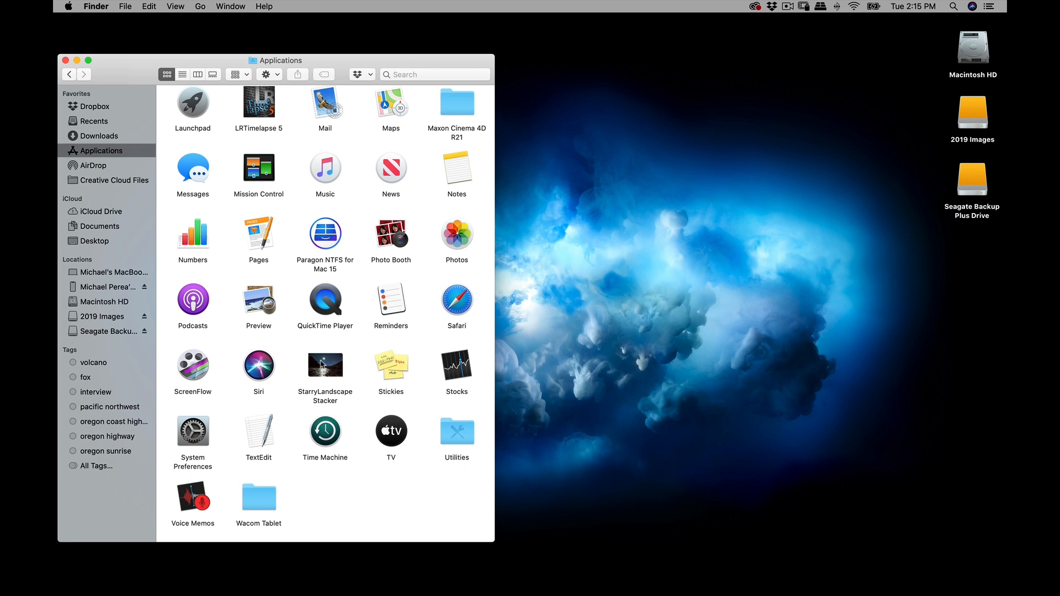
# - Launch StarryLandscapeStacker and open the nine TIFFs from 2019 Images/2020/March/Hewitt Canyon Milky Way/Starry Landscape Tiffs
pyautogui.doubleClick(326, 366)
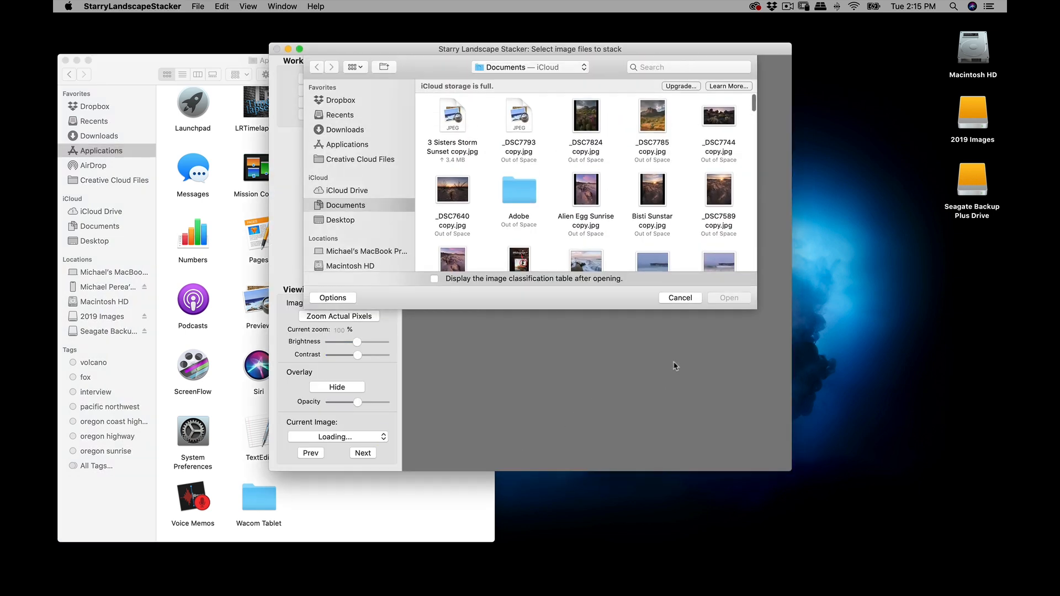
pyautogui.scroll(-3, 358, 205)
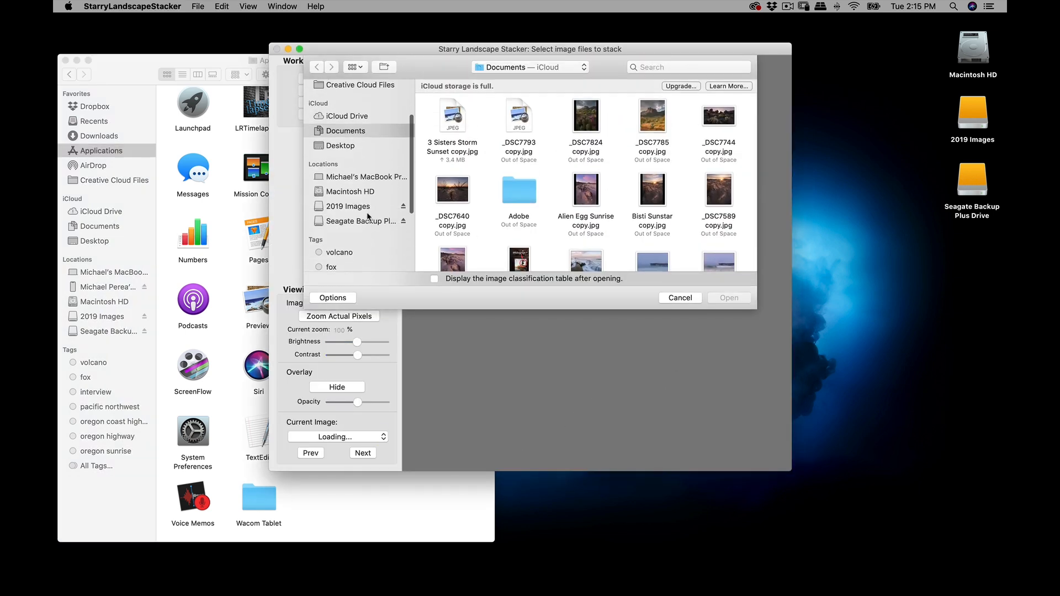
pyautogui.click(360, 204)
pyautogui.doubleClick(453, 104)
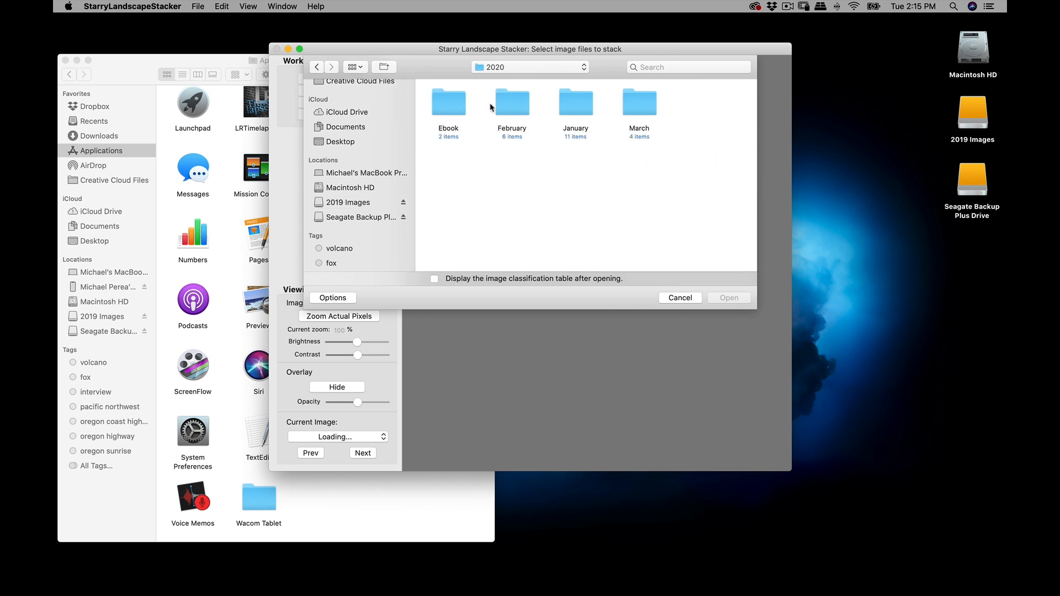
pyautogui.doubleClick(641, 107)
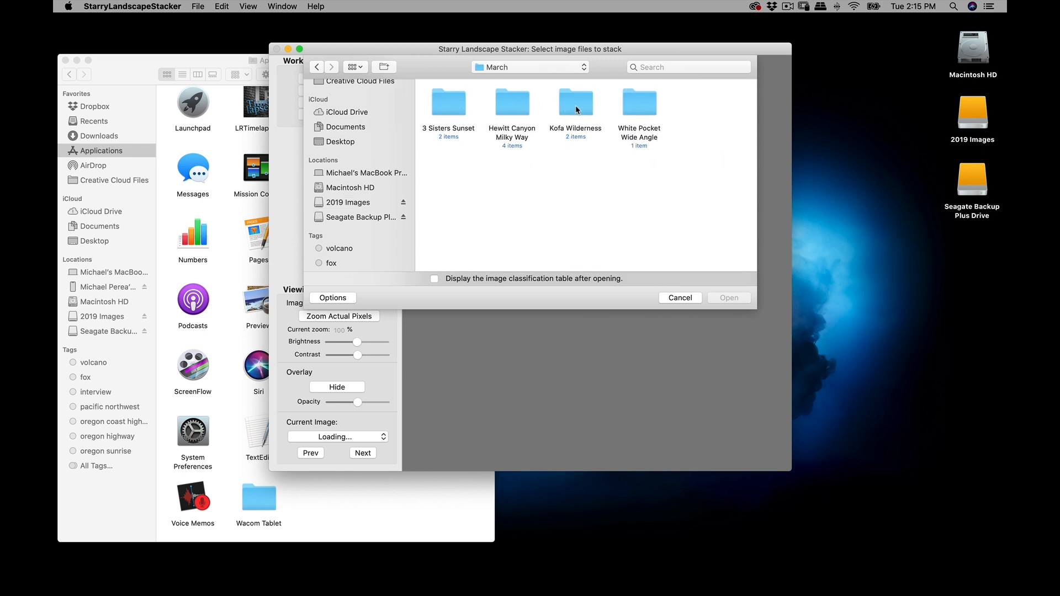
pyautogui.doubleClick(514, 108)
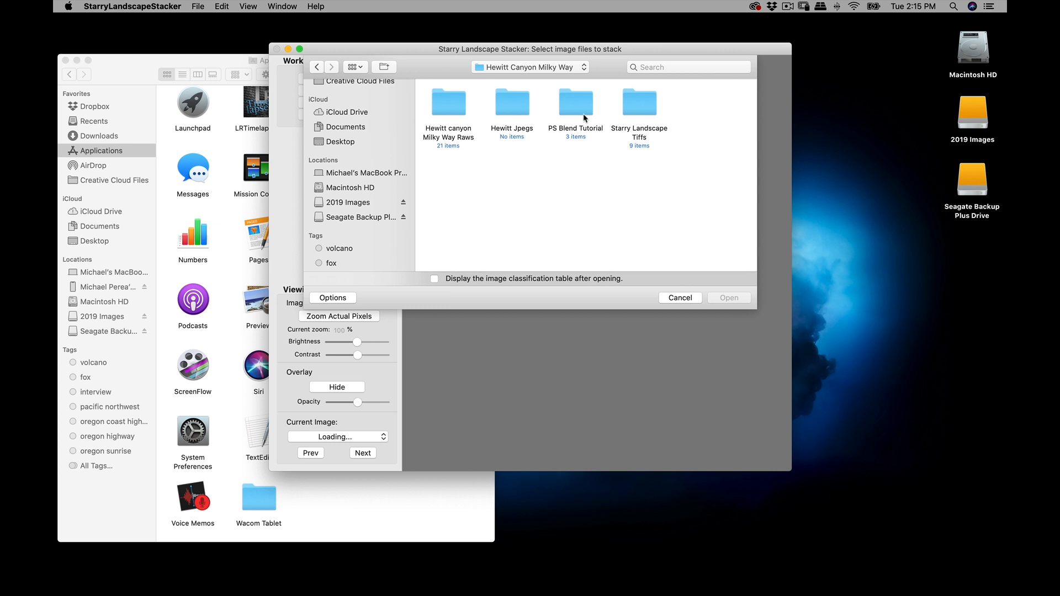
pyautogui.doubleClick(641, 99)
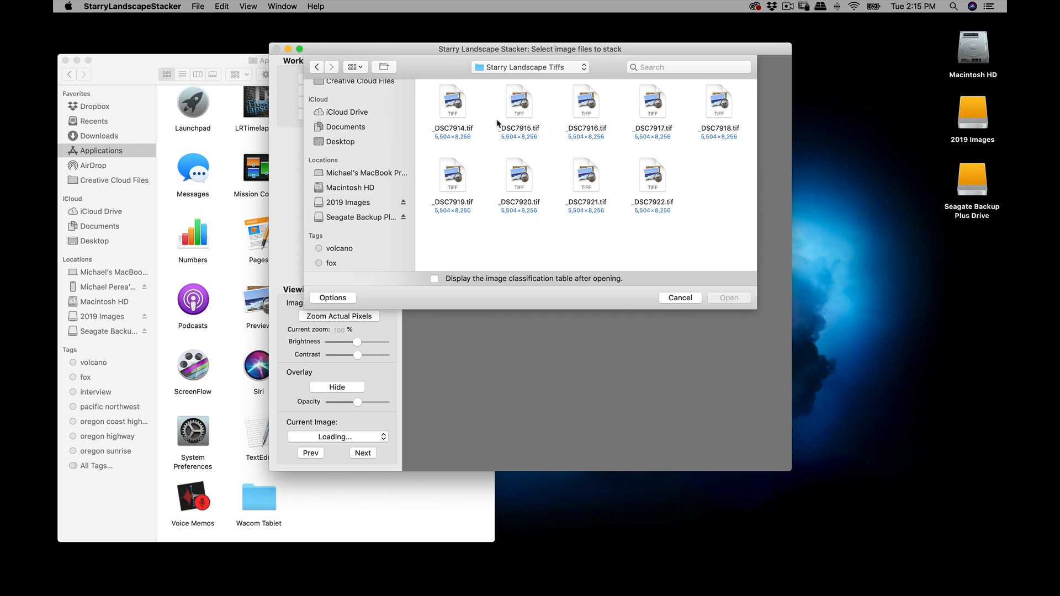
pyautogui.moveTo(429, 104); pyautogui.dragTo(749, 199)
pyautogui.click(733, 301)
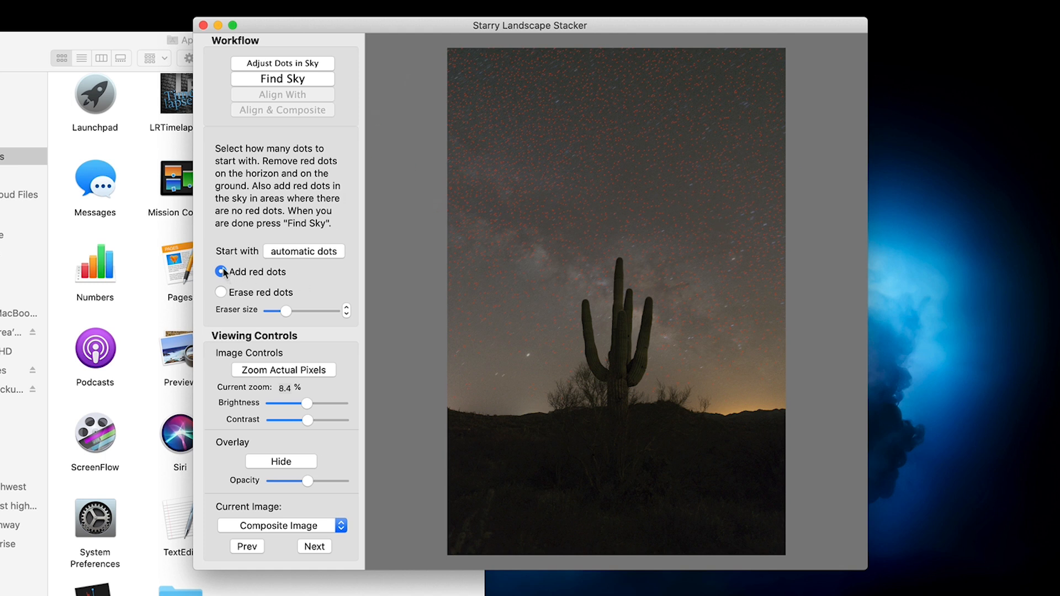
# - Keep the dot mode on adding red dots and generate the sky mask with Find Sky
pyautogui.click(221, 293)
pyautogui.click(227, 273)
pyautogui.click(285, 79)
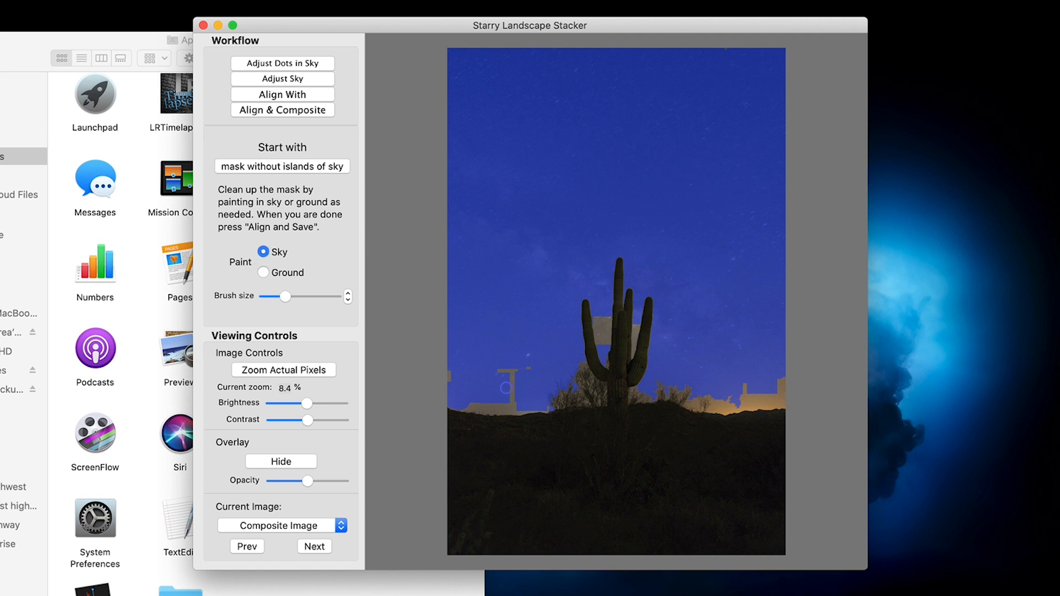
# - Paint sky over the unmasked patches above the horizon on both sides of the cactus
pyautogui.moveTo(523, 369); pyautogui.dragTo(509, 394)
pyautogui.moveTo(739, 399); pyautogui.dragTo(789, 392)
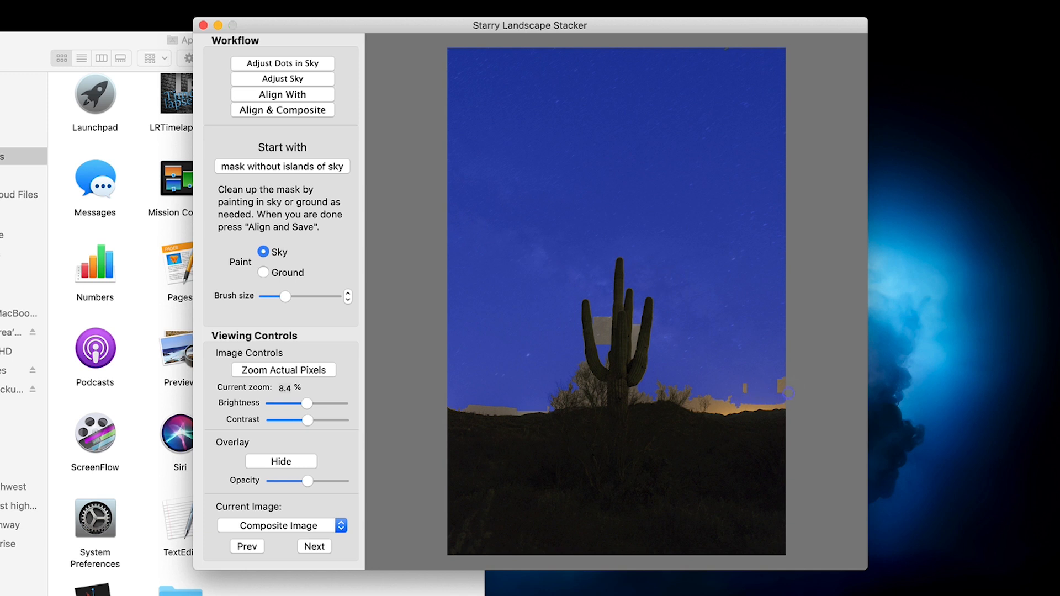
pyautogui.click(780, 392)
# - Zoom to actual pixels, shrink the brush, and paint sky over the large unmasked patch between the cactus arms
pyautogui.press('space')
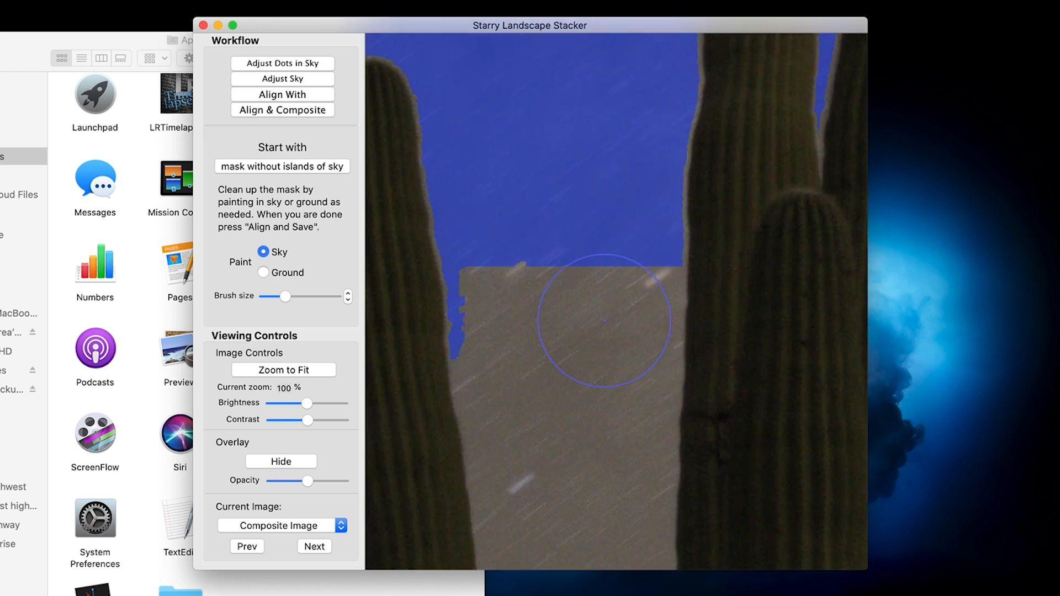
pyautogui.press('[')
pyautogui.press('[')
pyautogui.press('[')
pyautogui.press('[')
pyautogui.press('[')
pyautogui.press('[')
pyautogui.press('[')
pyautogui.press('[')
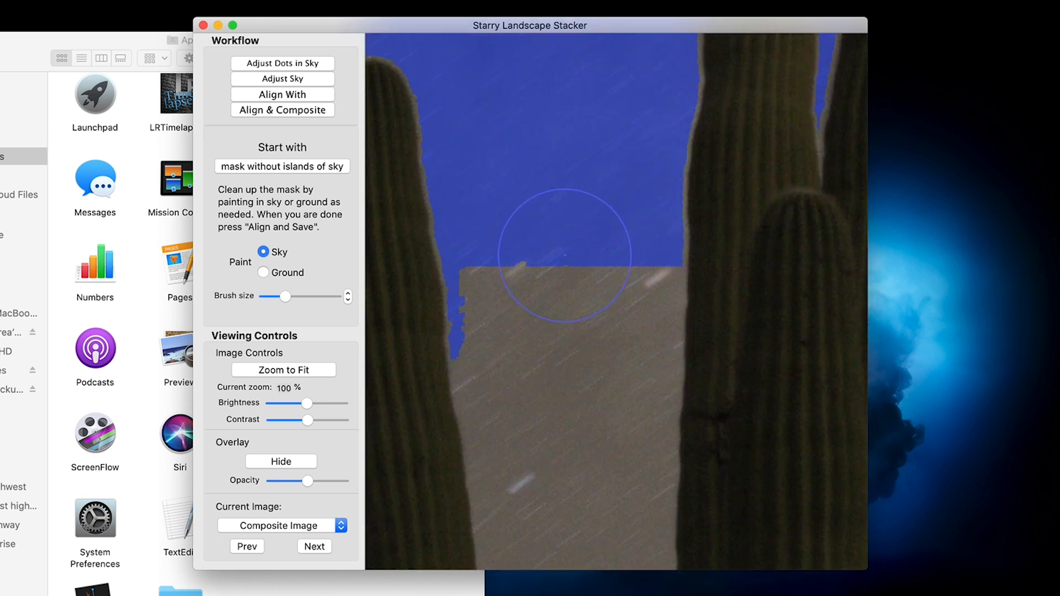
pyautogui.press('[')
pyautogui.press('[')
pyautogui.press('[')
pyautogui.press('[')
pyautogui.press('[')
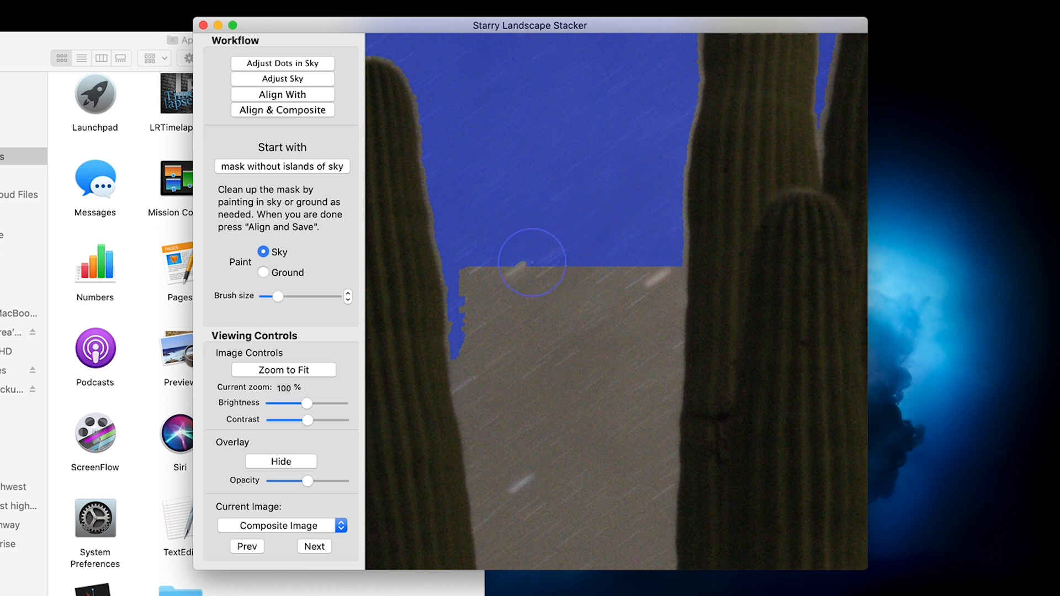
pyautogui.moveTo(478, 272)
pyautogui.mouseDown()
pyautogui.moveTo(539, 445)
pyautogui.moveTo(630, 254)
pyautogui.moveTo(645, 254)
pyautogui.moveTo(641, 369)
pyautogui.mouseUp()
pyautogui.moveTo(637, 421)
pyautogui.mouseDown()
pyautogui.moveTo(629, 508)
pyautogui.moveTo(603, 528)
pyautogui.moveTo(546, 509)
pyautogui.moveTo(515, 462)
pyautogui.moveTo(482, 319)
pyautogui.moveTo(509, 370)
pyautogui.moveTo(522, 308)
pyautogui.moveTo(543, 315)
pyautogui.moveTo(598, 251)
pyautogui.moveTo(619, 400)
pyautogui.moveTo(571, 477)
pyautogui.moveTo(562, 458)
pyautogui.moveTo(589, 437)
pyautogui.moveTo(581, 441)
pyautogui.moveTo(539, 374)
pyautogui.moveTo(542, 296)
pyautogui.moveTo(587, 372)
pyautogui.moveTo(614, 476)
pyautogui.moveTo(626, 444)
pyautogui.moveTo(596, 471)
pyautogui.mouseUp()
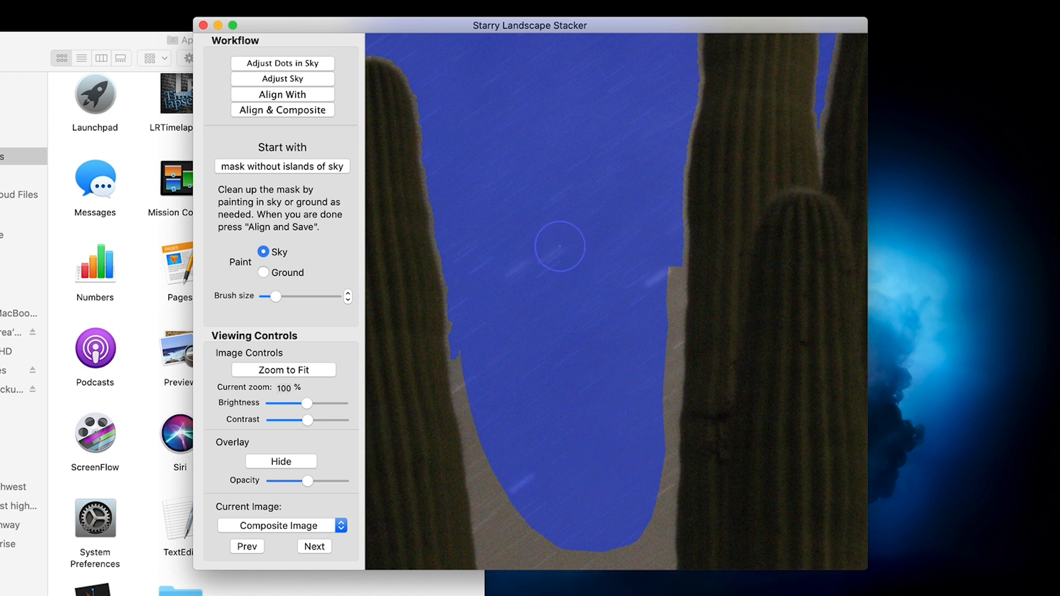
# - Fill the remaining unmasked sky along the cactus edges and above the lower gap between the left arm and trunk
pyautogui.scroll(-3, 566, 316)
pyautogui.scroll(-5, 566, 317)
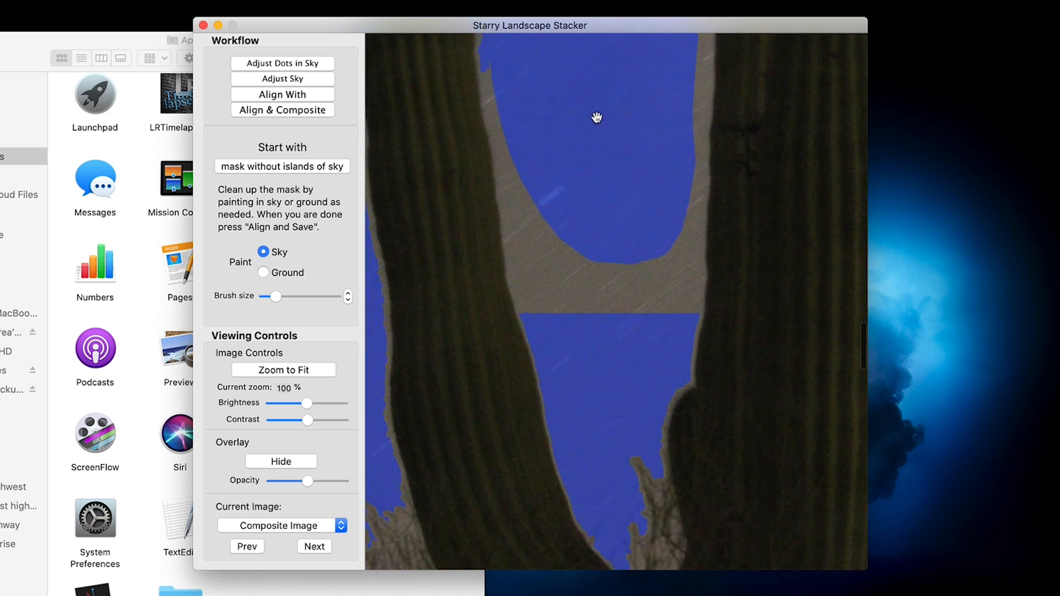
pyautogui.moveTo(531, 185)
pyautogui.mouseDown()
pyautogui.moveTo(571, 352)
pyautogui.moveTo(600, 253)
pyautogui.moveTo(645, 258)
pyautogui.moveTo(673, 304)
pyautogui.moveTo(671, 289)
pyautogui.moveTo(609, 248)
pyautogui.moveTo(576, 274)
pyautogui.moveTo(582, 246)
pyautogui.moveTo(636, 325)
pyautogui.moveTo(610, 315)
pyautogui.moveTo(650, 309)
pyautogui.moveTo(681, 189)
pyautogui.moveTo(684, 39)
pyautogui.mouseUp()
pyautogui.moveTo(501, 68)
pyautogui.mouseDown()
pyautogui.moveTo(550, 326)
pyautogui.moveTo(547, 298)
pyautogui.mouseUp()
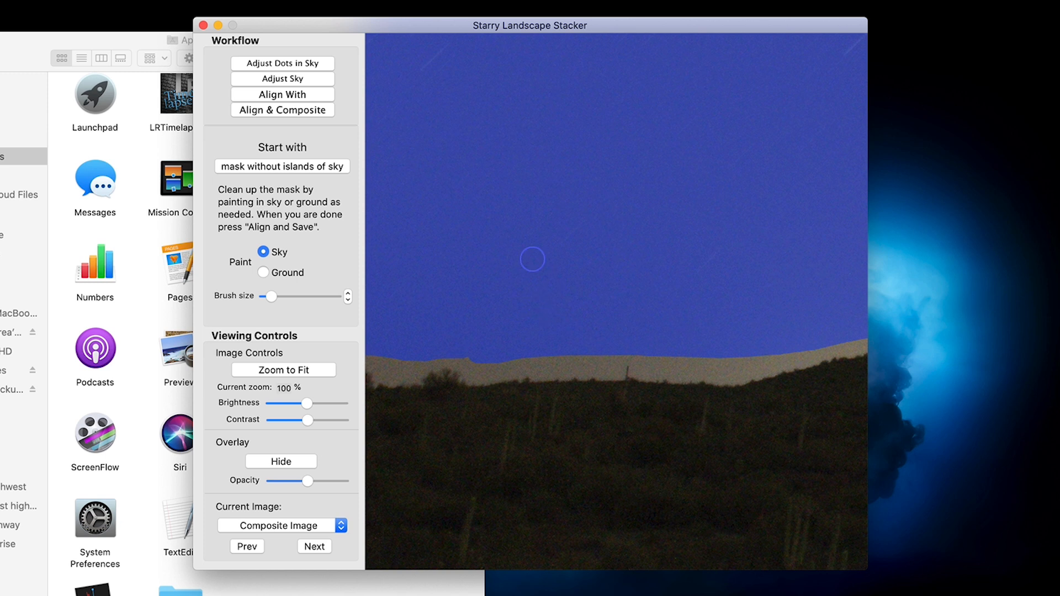
# - Extend the sky mask along the ridge line and over the unmasked patch beside the bush, finishing with the whole image in view
pyautogui.scroll(-3, 516, 298)
pyautogui.moveTo(516, 281)
pyautogui.mouseDown()
pyautogui.moveTo(628, 282)
pyautogui.moveTo(692, 263)
pyautogui.moveTo(771, 281)
pyautogui.moveTo(812, 260)
pyautogui.mouseUp()
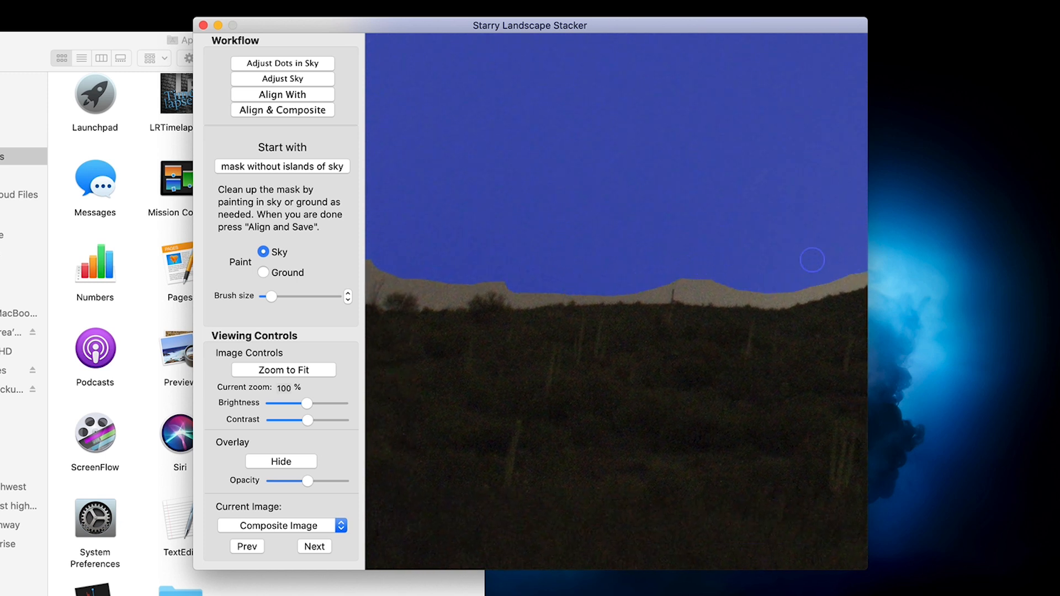
pyautogui.moveTo(680, 251)
pyautogui.mouseDown()
pyautogui.moveTo(689, 279)
pyautogui.moveTo(747, 277)
pyautogui.mouseUp()
pyautogui.press('space')
pyautogui.moveTo(542, 212); pyautogui.dragTo(690, 176)
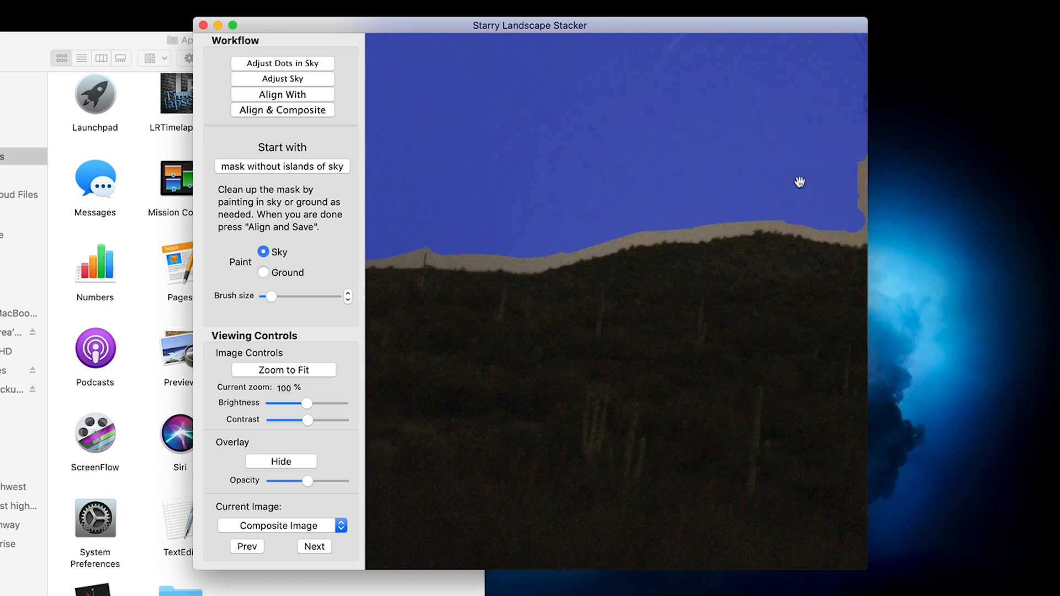
pyautogui.moveTo(800, 183); pyautogui.dragTo(634, 153)
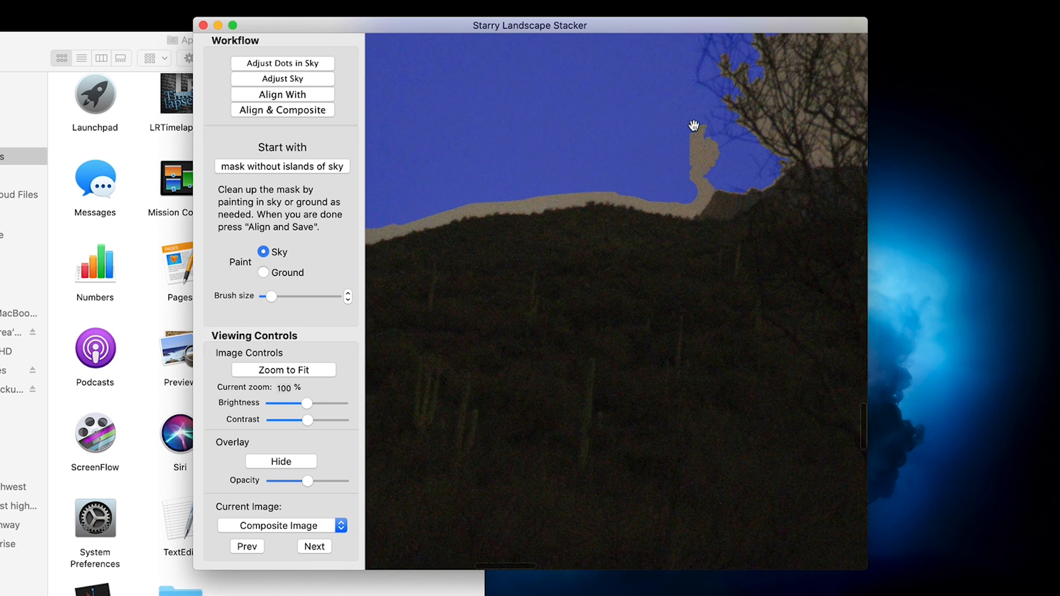
pyautogui.moveTo(688, 180)
pyautogui.mouseDown()
pyautogui.moveTo(703, 160)
pyautogui.moveTo(687, 136)
pyautogui.moveTo(689, 194)
pyautogui.mouseUp()
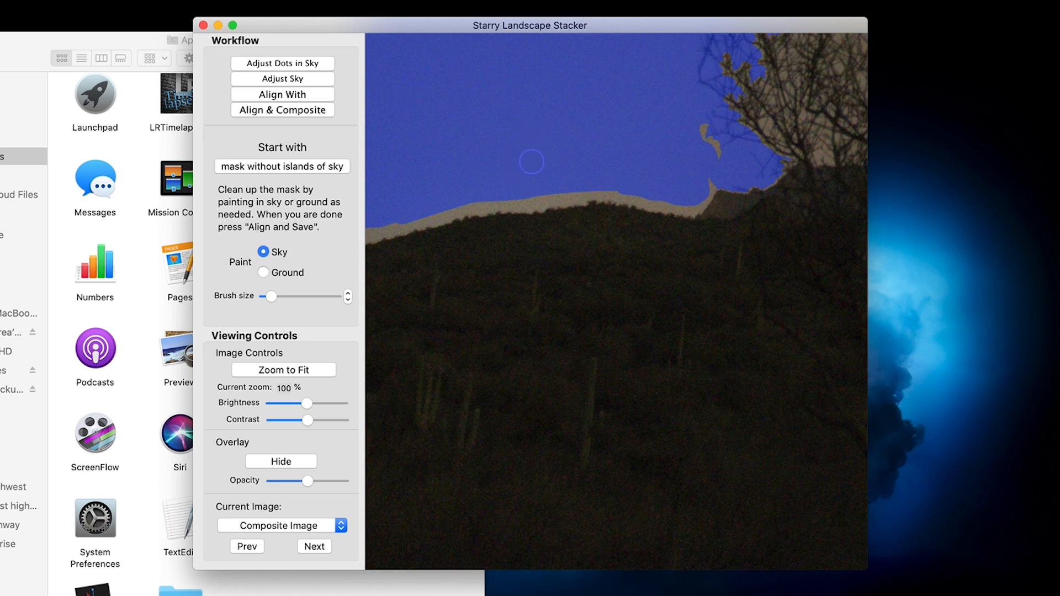
pyautogui.press('super+0')
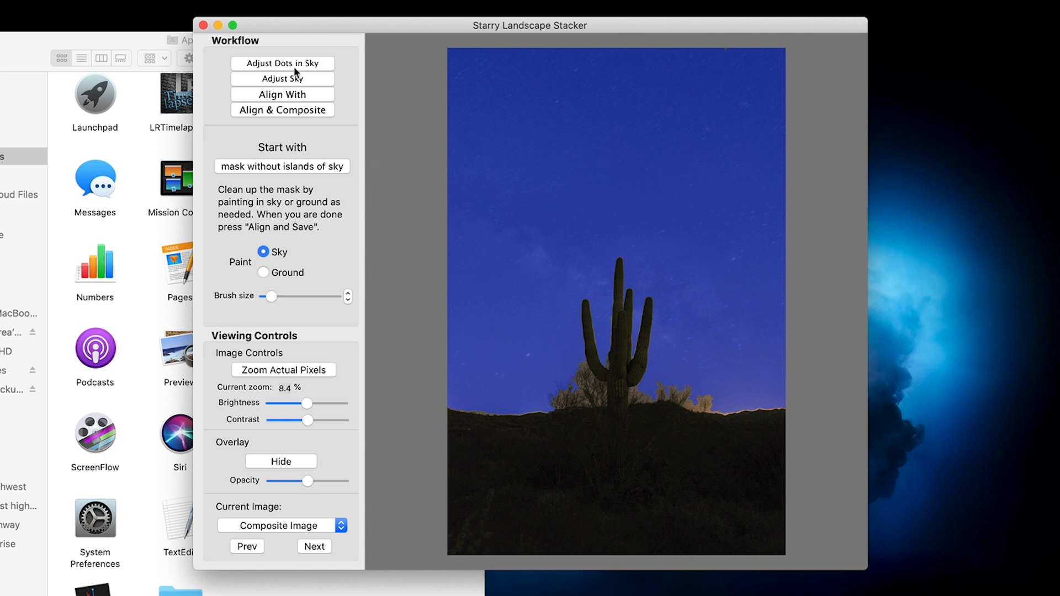
# - Keep _DSC7918.tif as the alignment reference and align and composite the frames
pyautogui.click(296, 98)
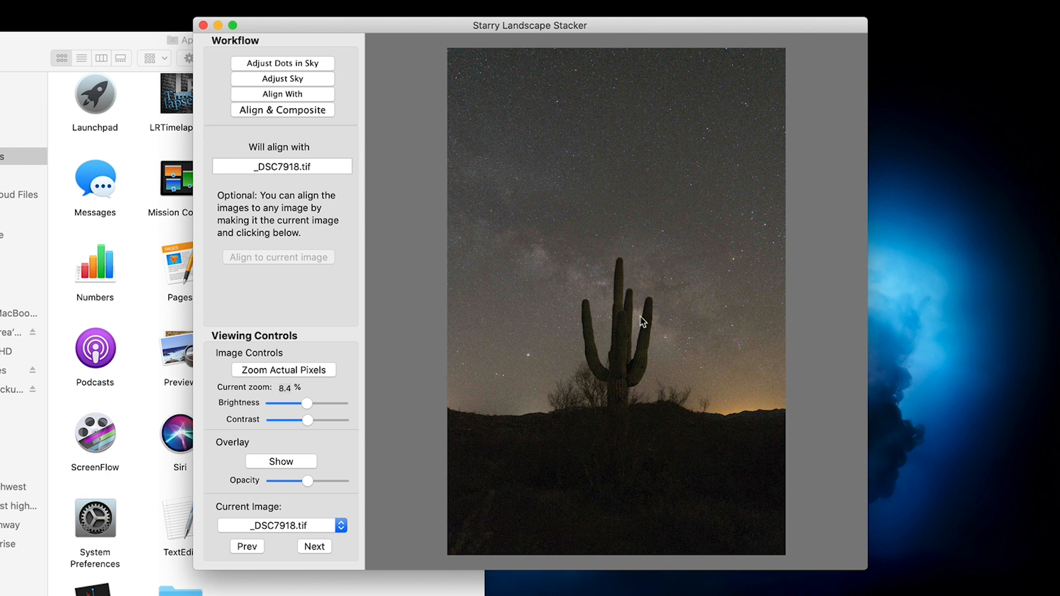
pyautogui.click(284, 112)
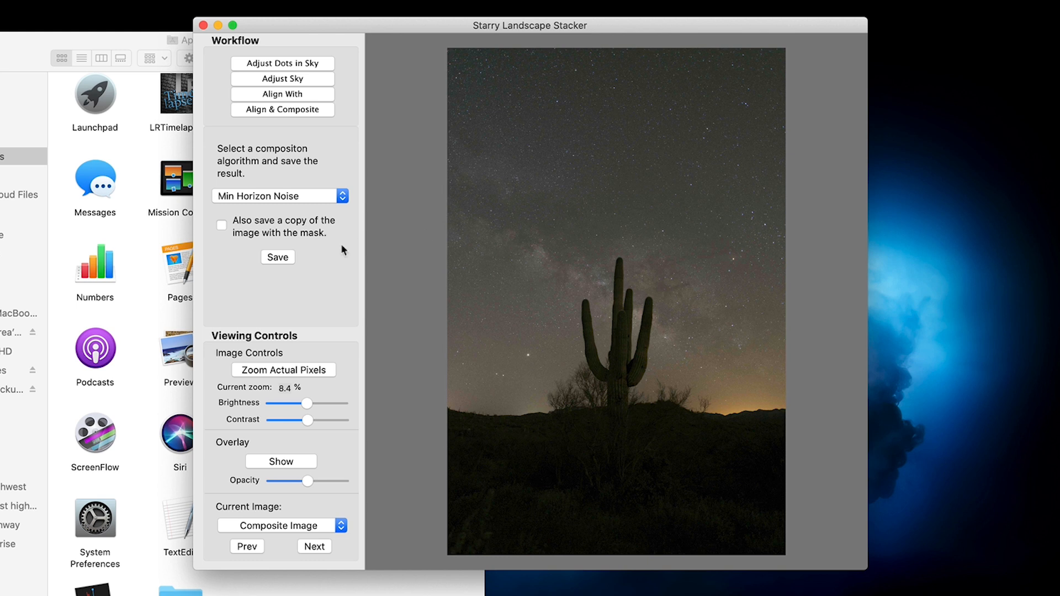
pyautogui.click(282, 258)
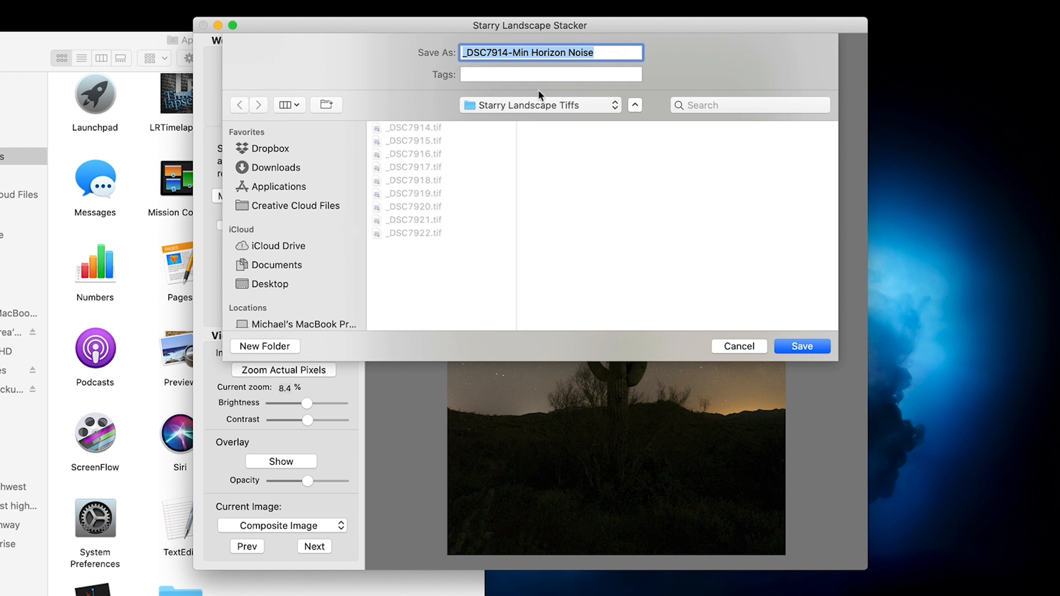
pyautogui.scroll(-3, 296, 258)
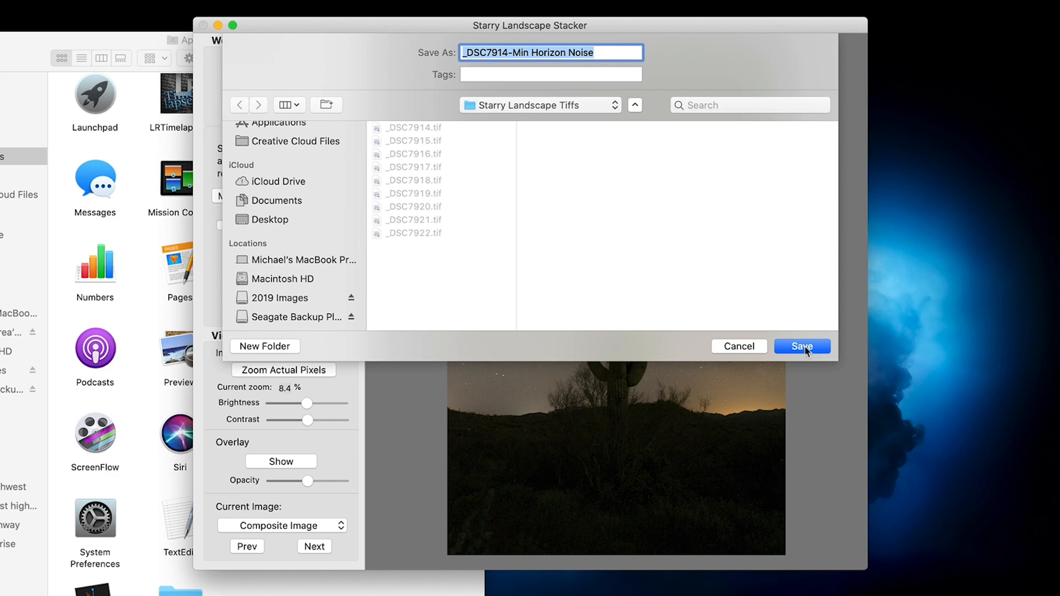
pyautogui.click(724, 346)
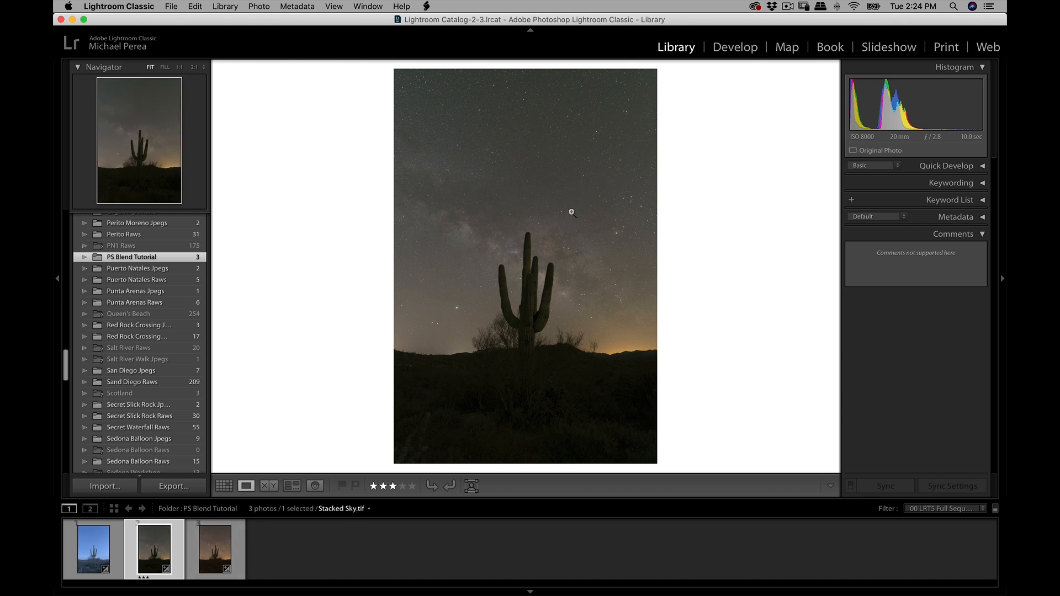
# - In Lightroom Classic, examine the stars and noise in the sky of Stacked Sky.tif at 1:1, ending at the cactus tops
pyautogui.click(565, 195)
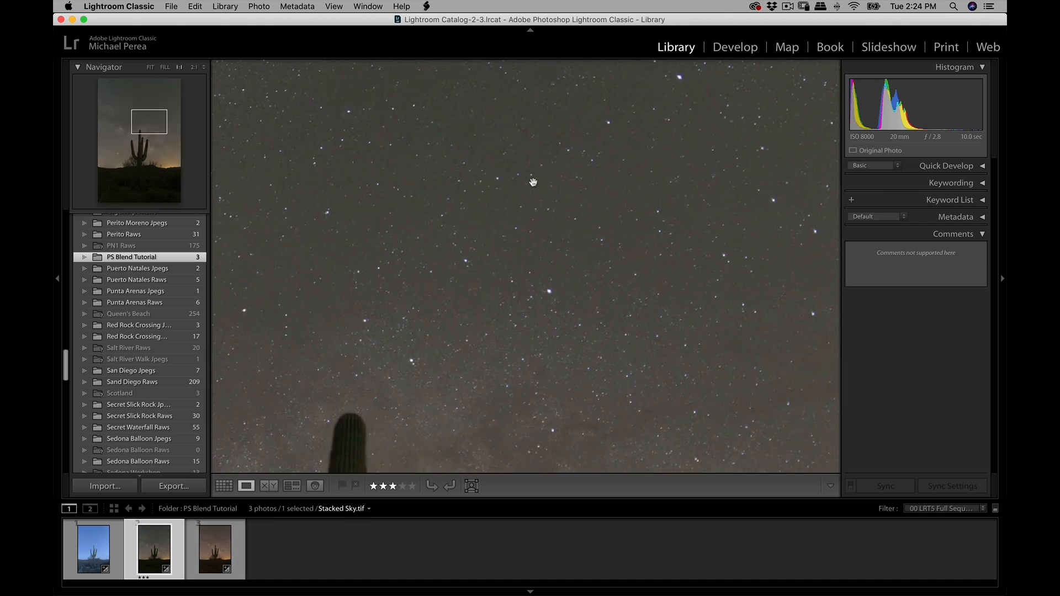
pyautogui.moveTo(521, 169); pyautogui.dragTo(523, 240)
pyautogui.moveTo(522, 275); pyautogui.dragTo(595, 240)
pyautogui.moveTo(594, 223); pyautogui.dragTo(592, 212)
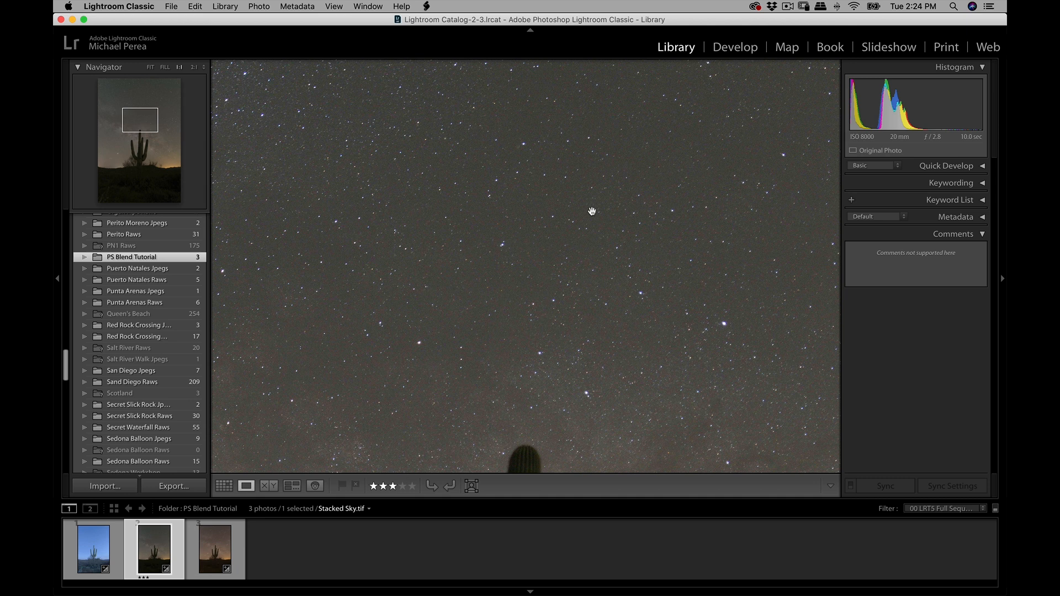
pyautogui.moveTo(538, 295); pyautogui.dragTo(611, 178)
pyautogui.moveTo(466, 388); pyautogui.dragTo(534, 175)
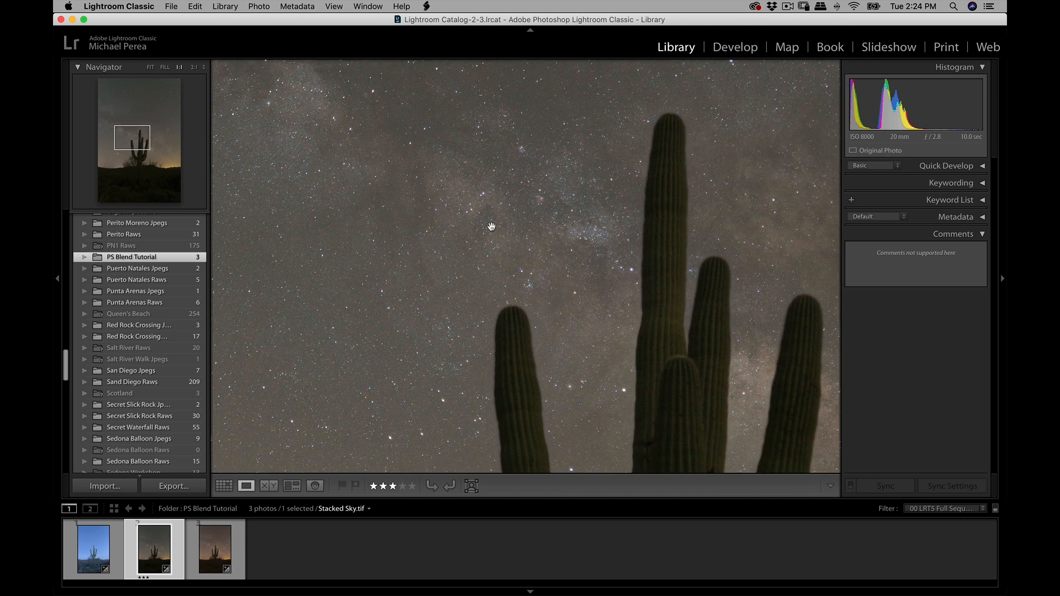
pyautogui.click(487, 232)
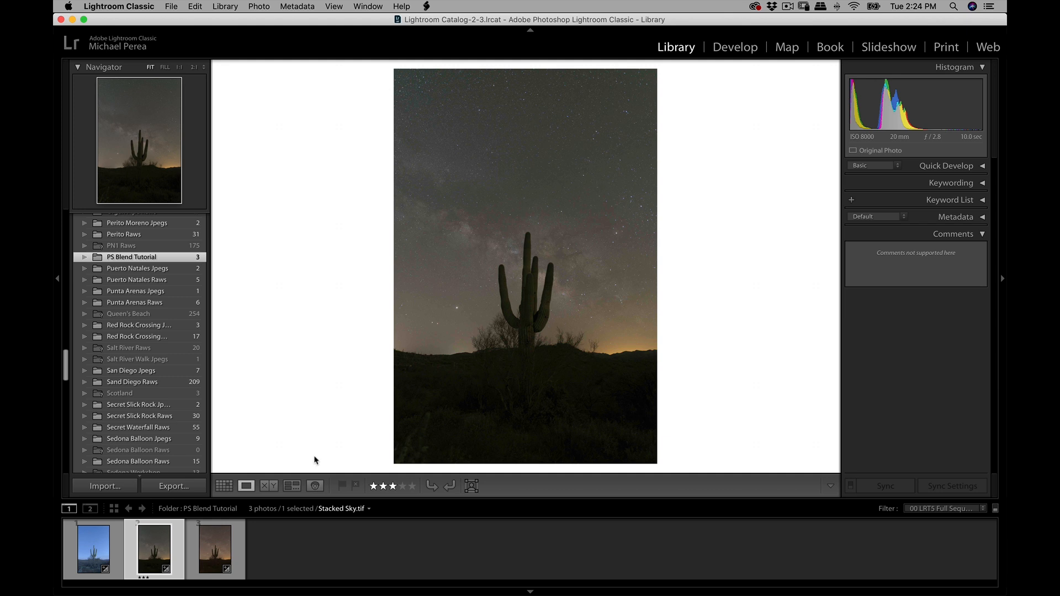
# - Collapse the 2019 Images drive and the Folders list, and bring Stacked Sky.tif into the Develop module
pyautogui.moveTo(65, 365); pyautogui.dragTo(69, 219)
pyautogui.click(198, 285)
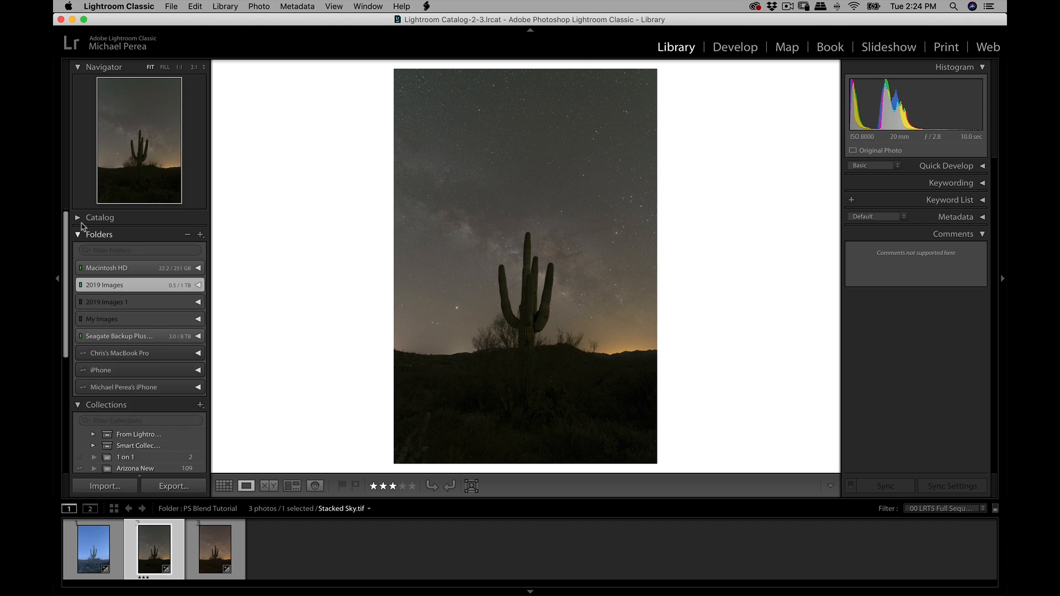
pyautogui.click(83, 235)
pyautogui.press('d')
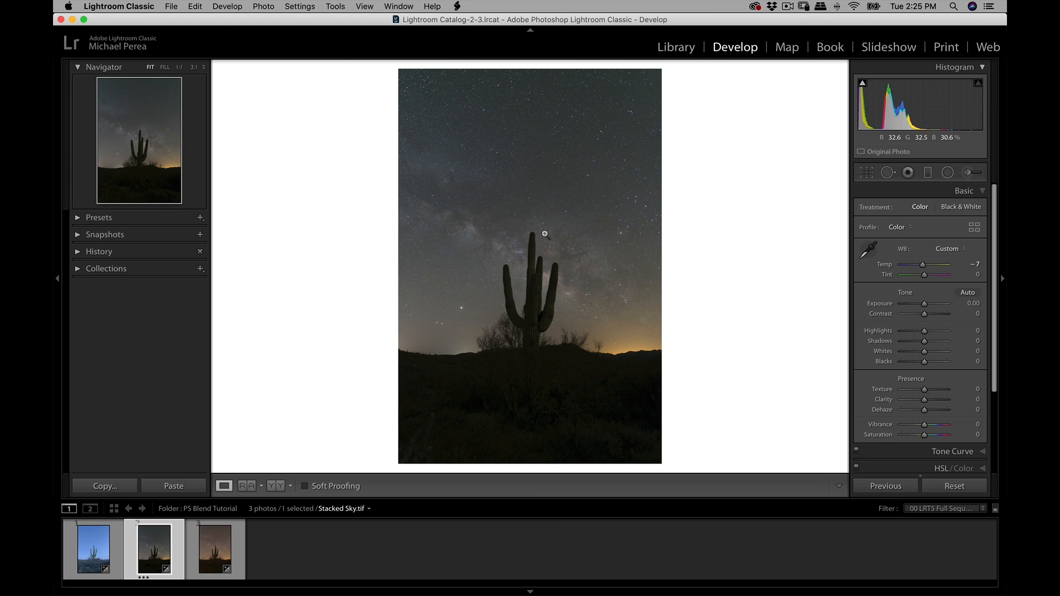
# - Select _DSC7923.NEF and examine its cactus detail and star trails at 1:1
pyautogui.click(218, 555)
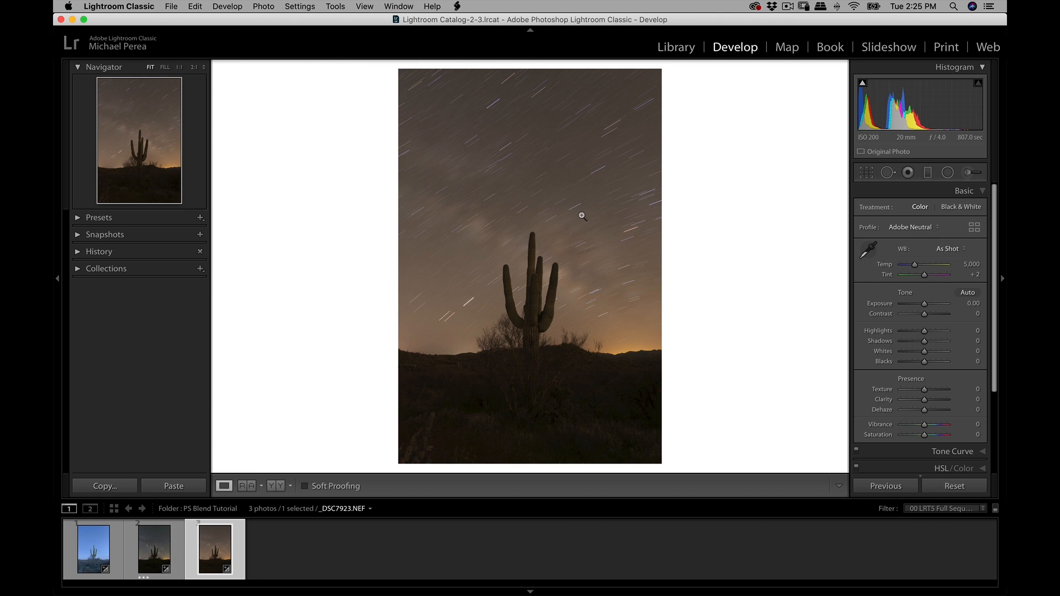
pyautogui.click(530, 292)
pyautogui.moveTo(551, 315); pyautogui.dragTo(568, 190)
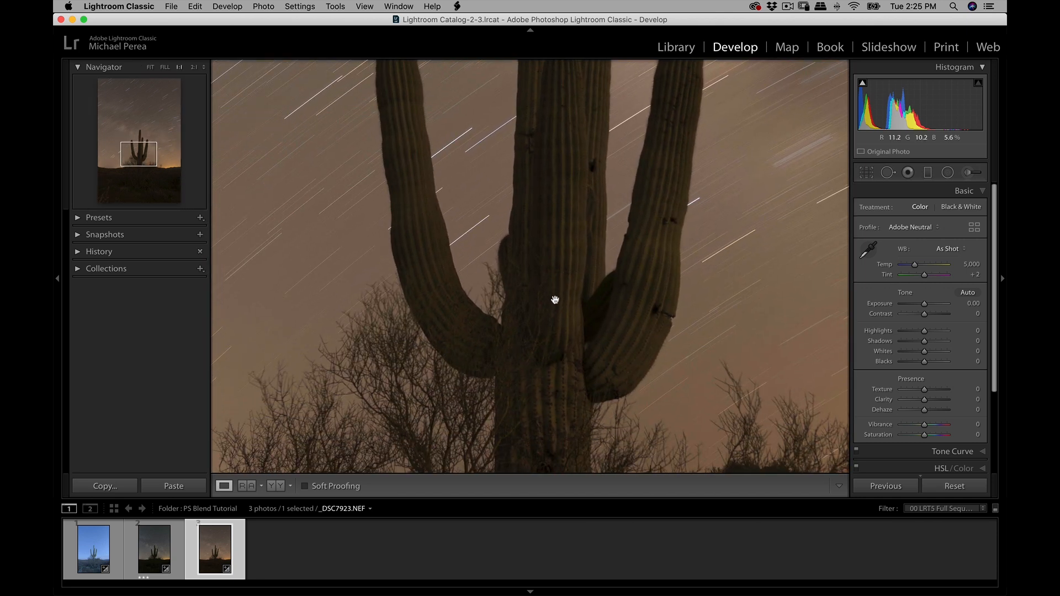
pyautogui.moveTo(555, 299); pyautogui.dragTo(554, 192)
pyautogui.moveTo(554, 313); pyautogui.dragTo(565, 191)
pyautogui.moveTo(558, 250); pyautogui.dragTo(555, 359)
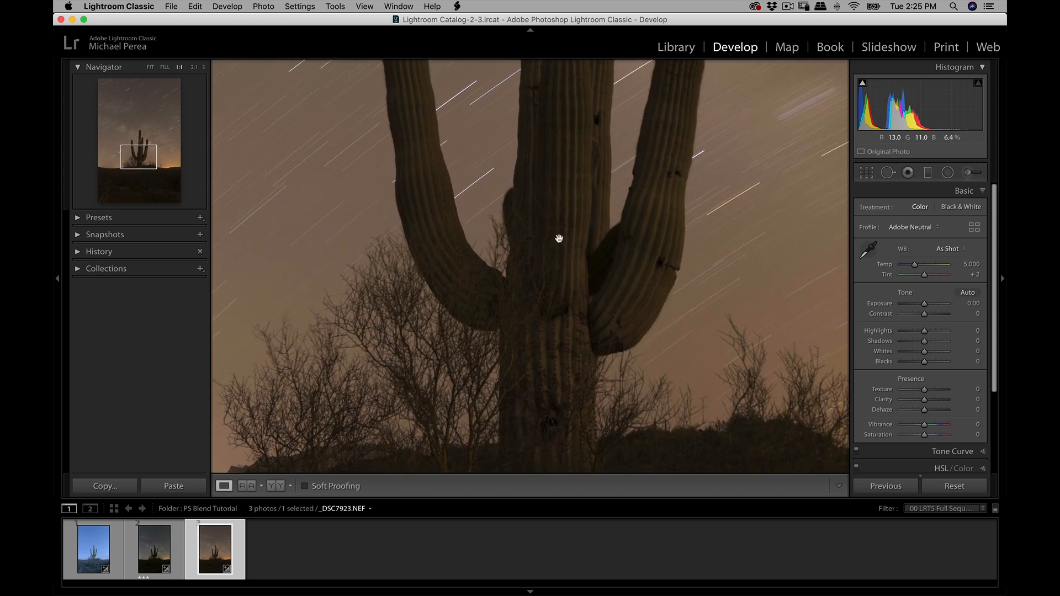
pyautogui.click(559, 239)
# - Return to Stacked Sky.tif and examine the cactus and surrounding stars at 1:1 for comparison with the long exposure
pyautogui.press('Left')
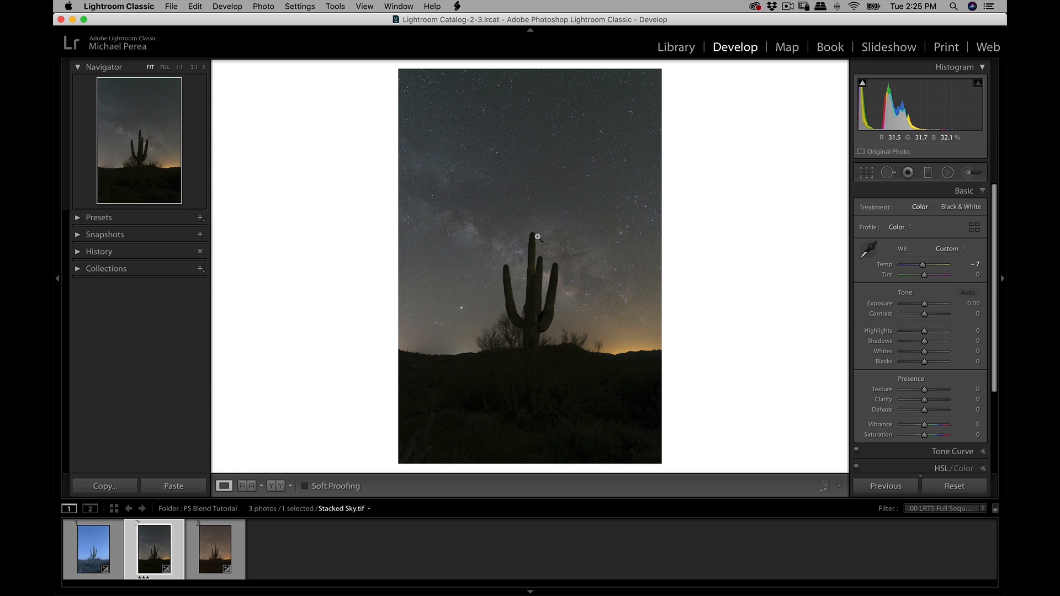
pyautogui.click(544, 298)
pyautogui.moveTo(549, 301); pyautogui.dragTo(538, 283)
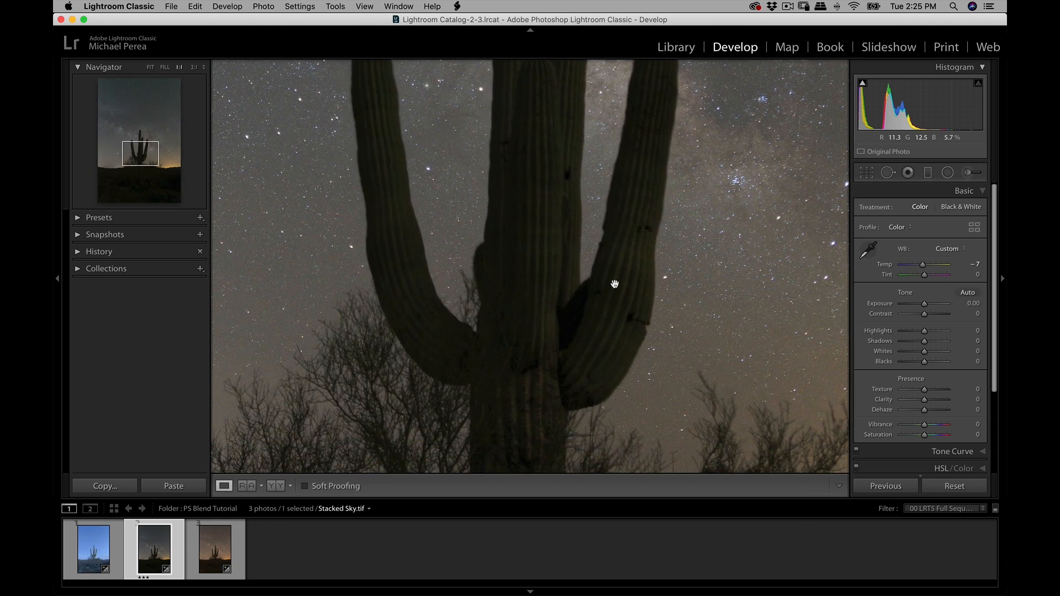
pyautogui.moveTo(556, 350); pyautogui.dragTo(583, 241)
pyautogui.moveTo(588, 202); pyautogui.dragTo(577, 347)
pyautogui.moveTo(581, 234); pyautogui.dragTo(576, 332)
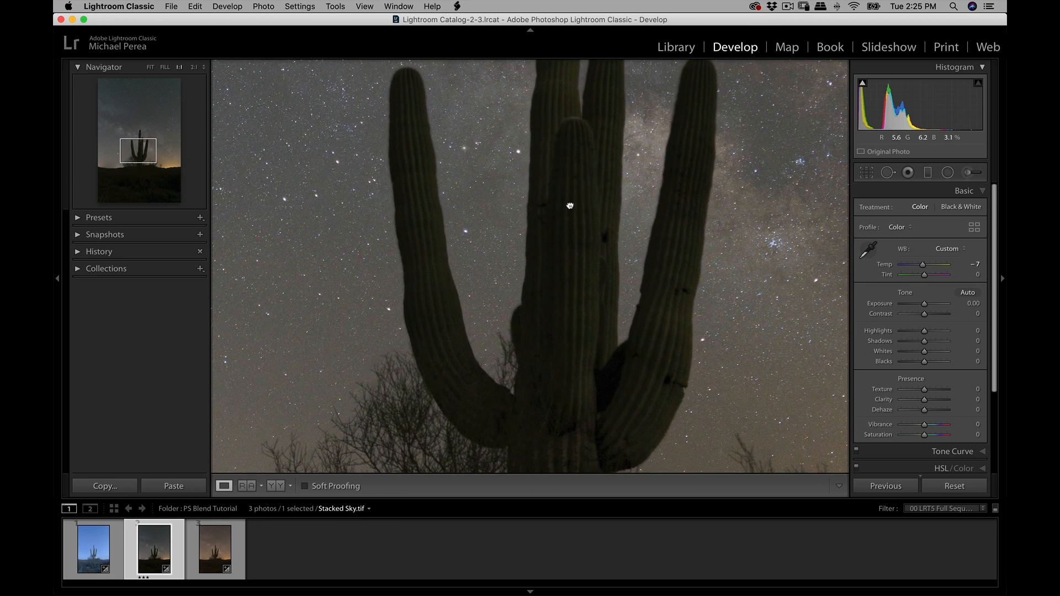
pyautogui.moveTo(573, 119); pyautogui.dragTo(568, 251)
pyautogui.moveTo(548, 198); pyautogui.dragTo(556, 287)
pyautogui.moveTo(558, 225); pyautogui.dragTo(557, 262)
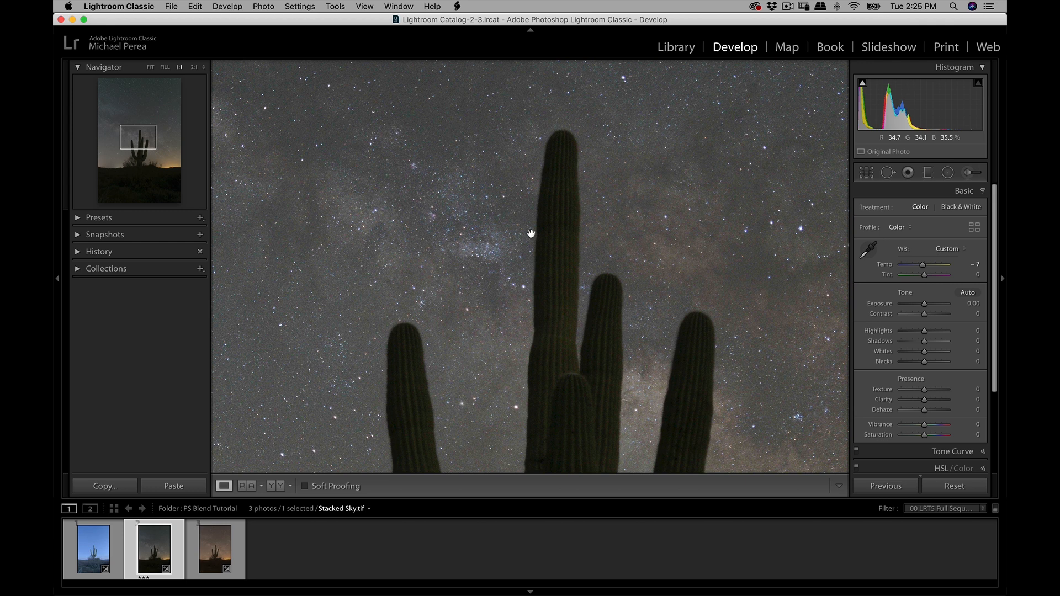
pyautogui.moveTo(556, 305); pyautogui.dragTo(573, 278)
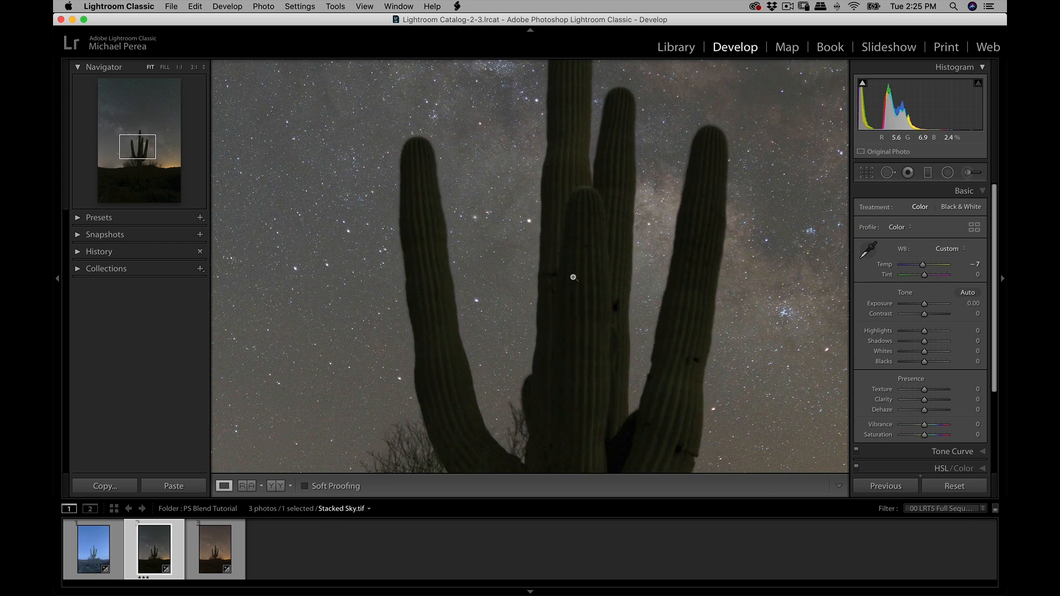
pyautogui.click(573, 278)
# - Reselect _DSC7923.NEF and inspect the cactus and the dark foreground brush at 1:1
pyautogui.click(224, 542)
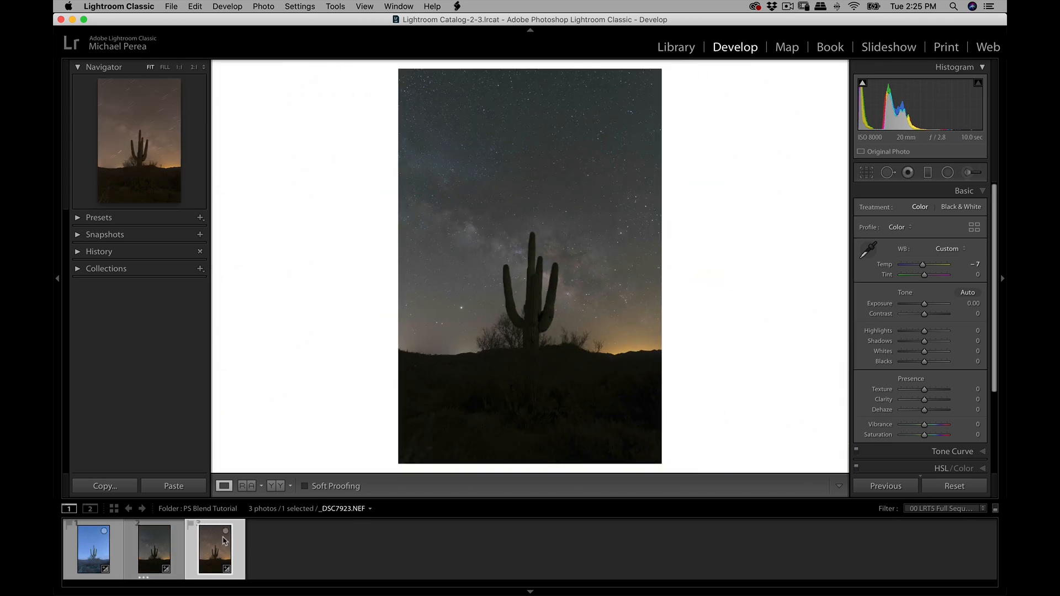
pyautogui.click(533, 306)
pyautogui.moveTo(555, 301); pyautogui.dragTo(551, 246)
pyautogui.click(549, 242)
pyautogui.click(566, 282)
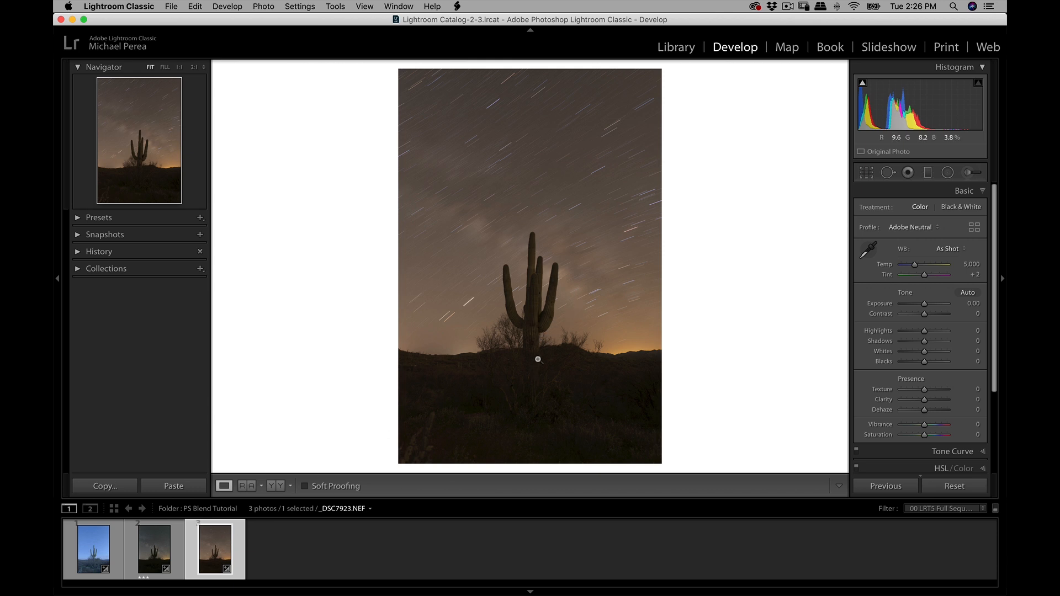
pyautogui.moveTo(528, 374); pyautogui.dragTo(565, 278)
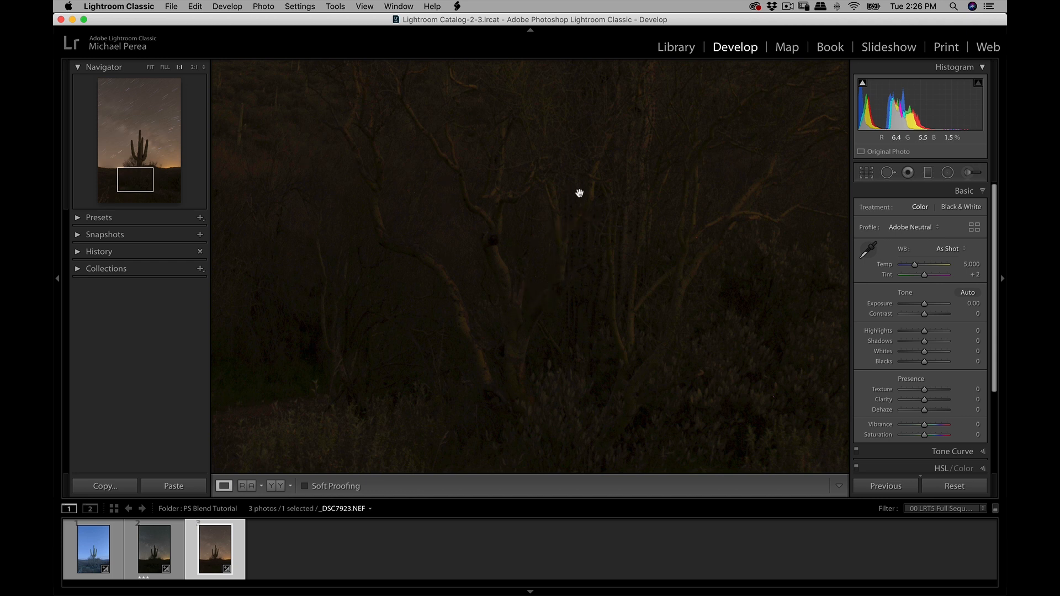
pyautogui.click(463, 262)
# - Cool the white balance of _DSC7923.NEF to a temperature of 4,308 and lower its vibrance to -16
pyautogui.moveTo(915, 265); pyautogui.dragTo(916, 268)
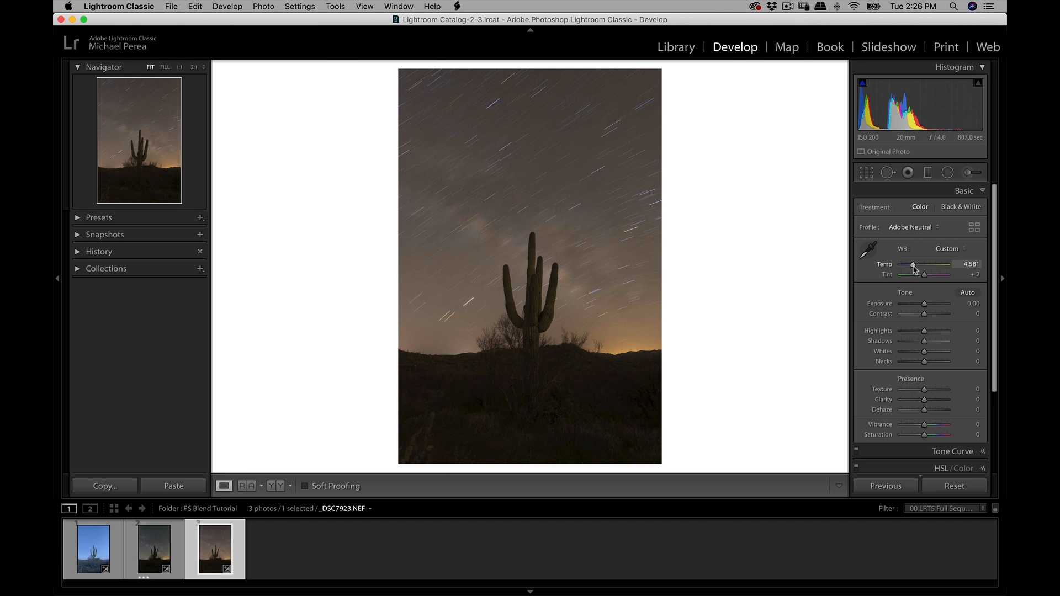
pyautogui.moveTo(914, 268); pyautogui.dragTo(912, 269)
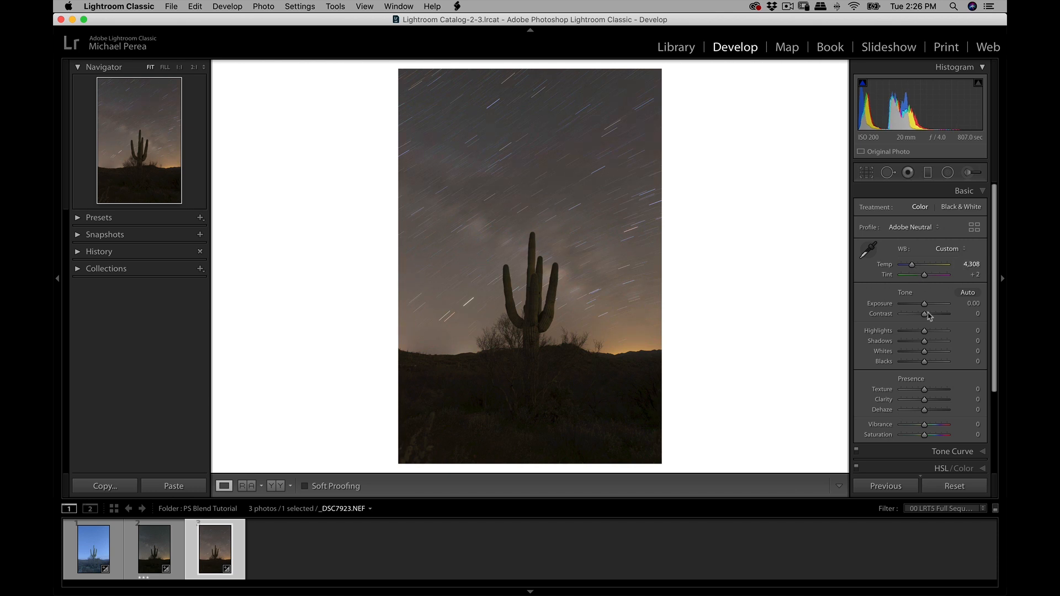
pyautogui.moveTo(923, 428); pyautogui.dragTo(921, 428)
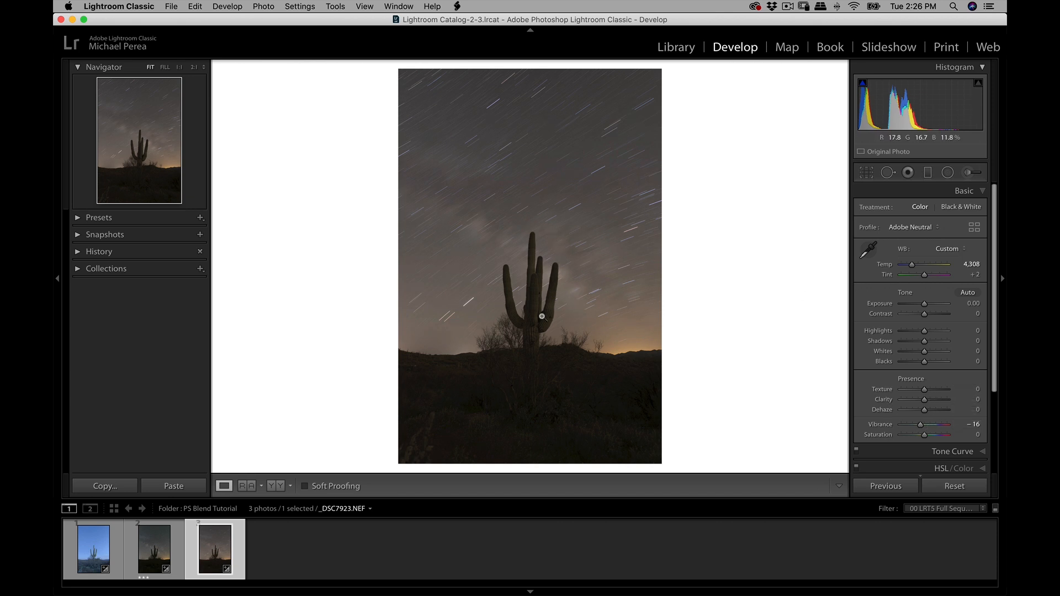
# - Examine the dark brush below the cactus at 1:1 and cool the temperature of _DSC7923.NEF to 3,950
pyautogui.click(535, 335)
pyautogui.moveTo(544, 366); pyautogui.dragTo(563, 227)
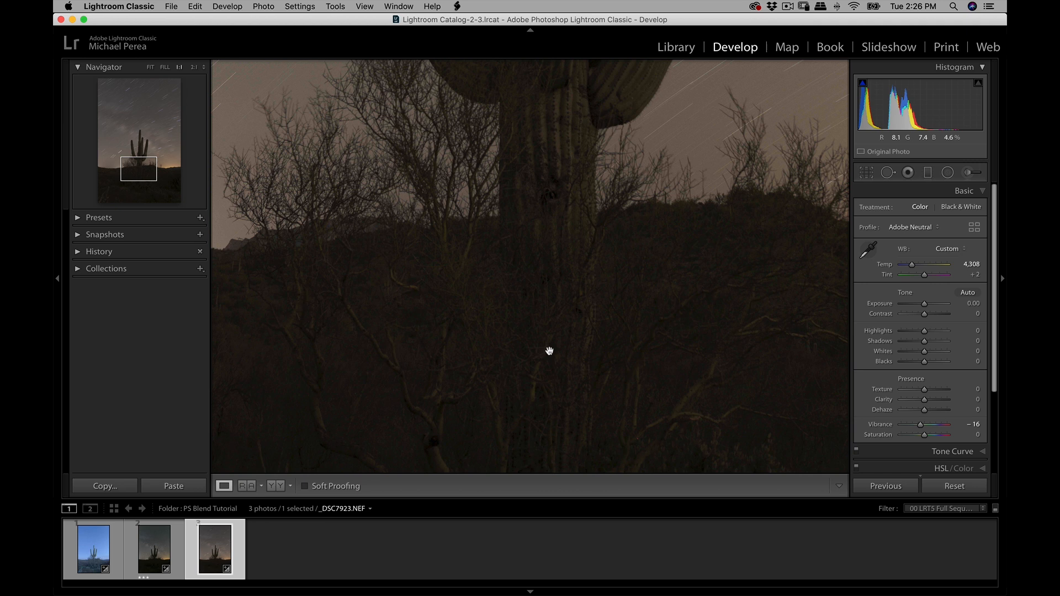
pyautogui.moveTo(547, 352); pyautogui.dragTo(608, 203)
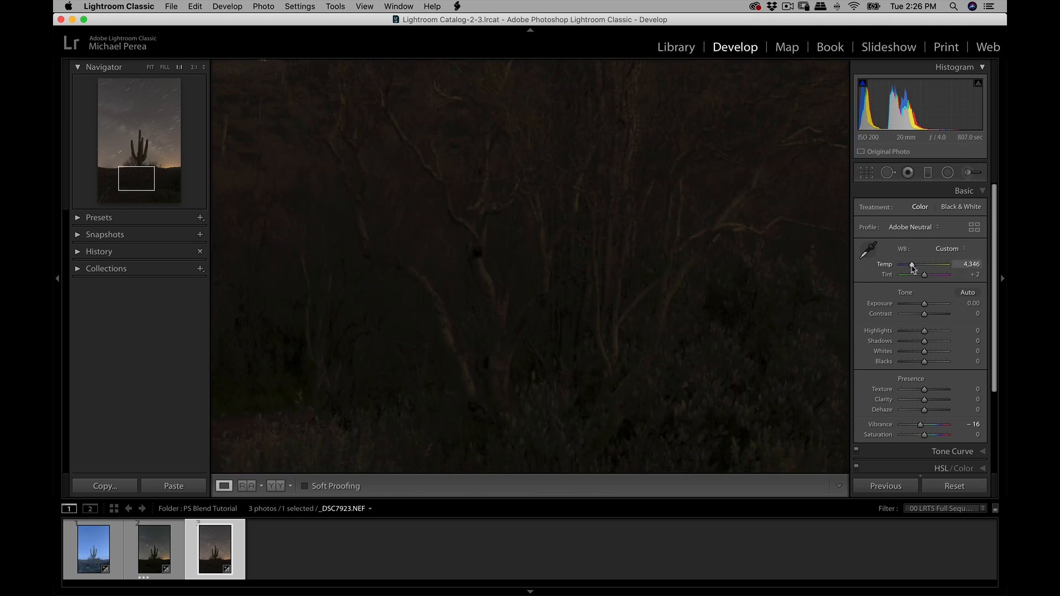
pyautogui.moveTo(912, 266); pyautogui.dragTo(910, 266)
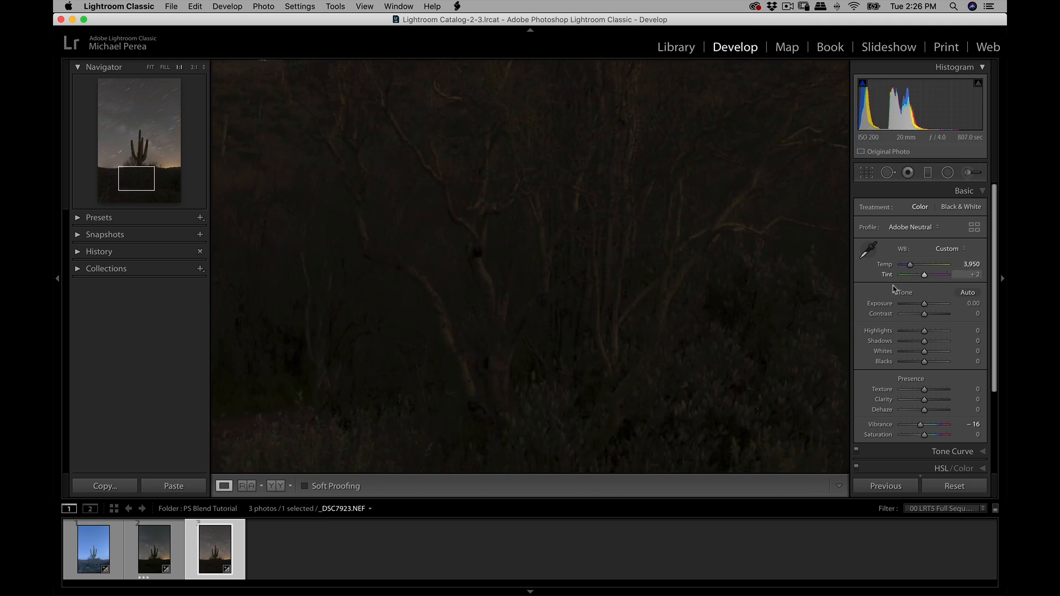
pyautogui.click(465, 292)
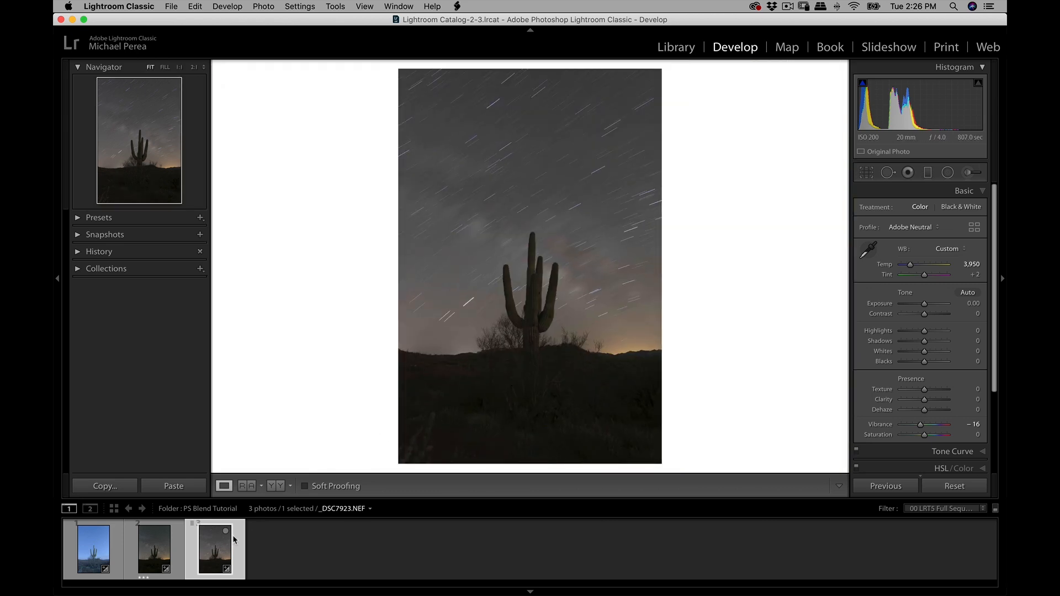
# - Compare the colour and foreground of Stacked Sky.tif with _DSC7923.NEF by switching between the two photos
pyautogui.click(148, 548)
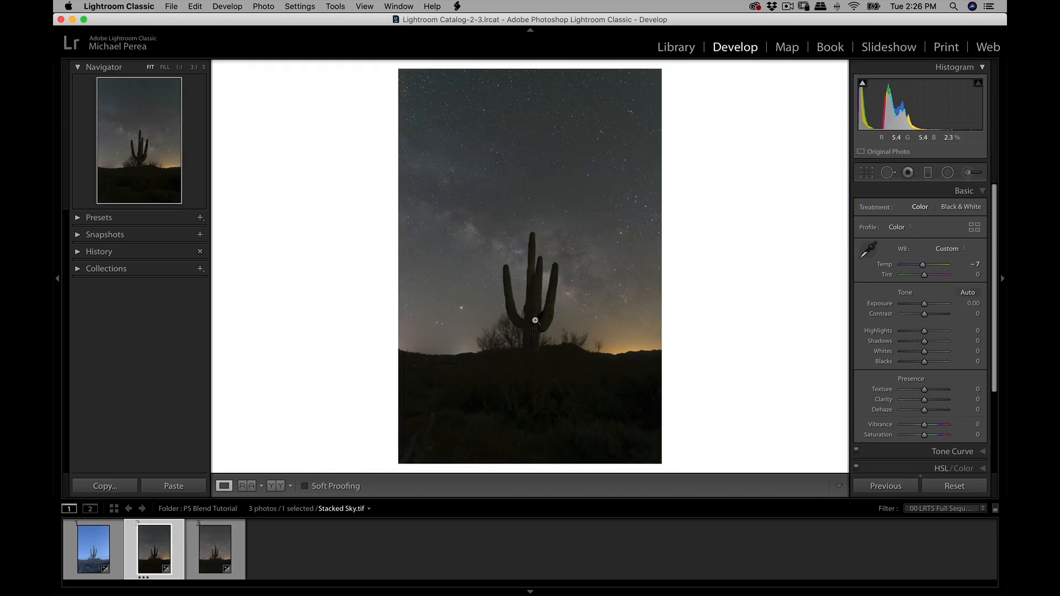
pyautogui.click(535, 321)
pyautogui.click(536, 322)
pyautogui.click(215, 538)
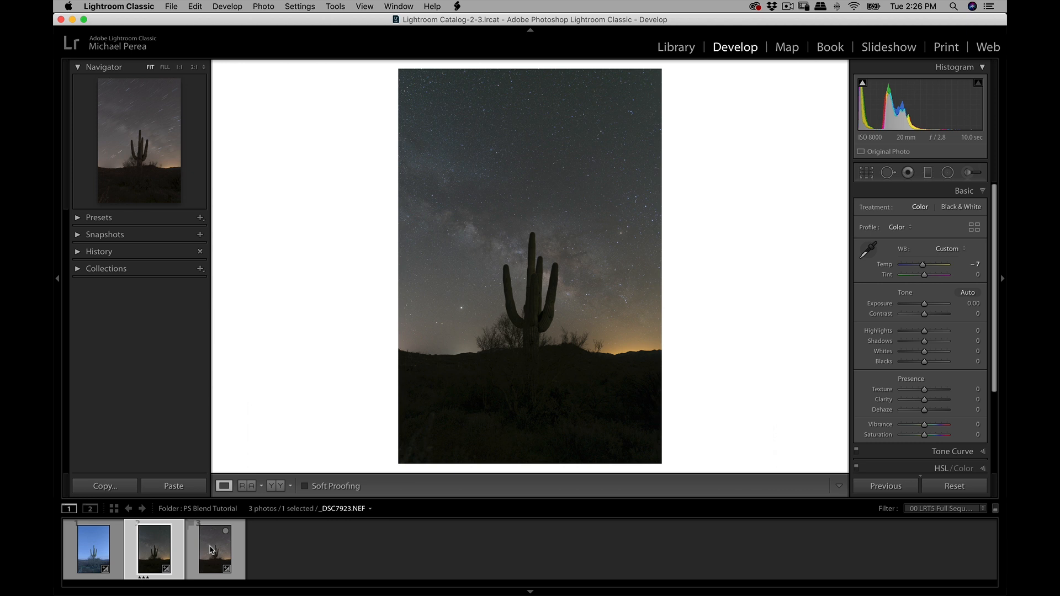
pyautogui.click(155, 547)
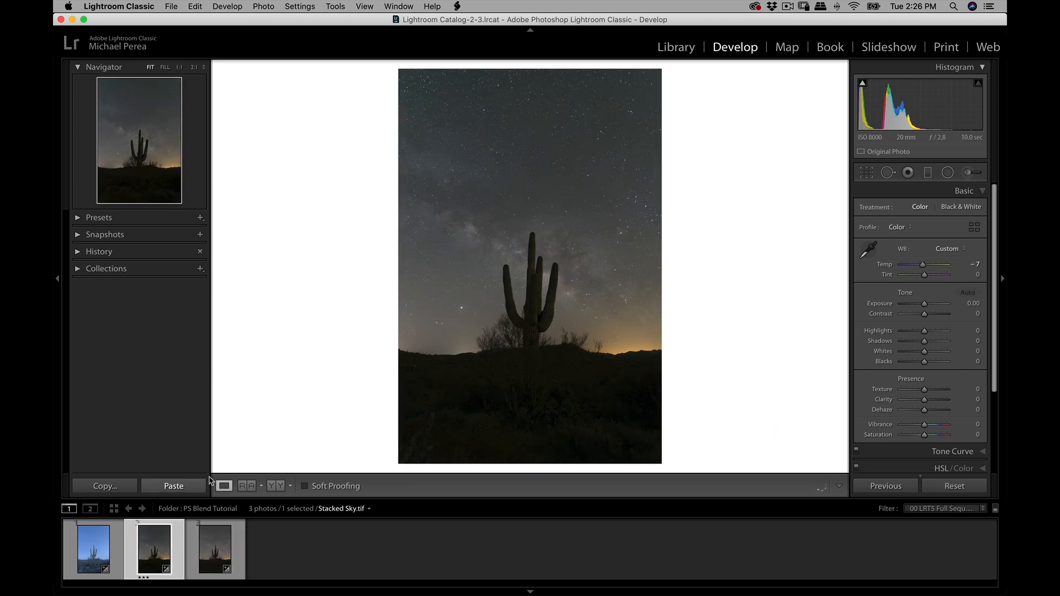
# - Adjust _DSC7912.NEF to temperature 7,283, exposure -1.75, vibrance -18 and saturation -12, and collapse the Basic adjustments
pyautogui.click(97, 560)
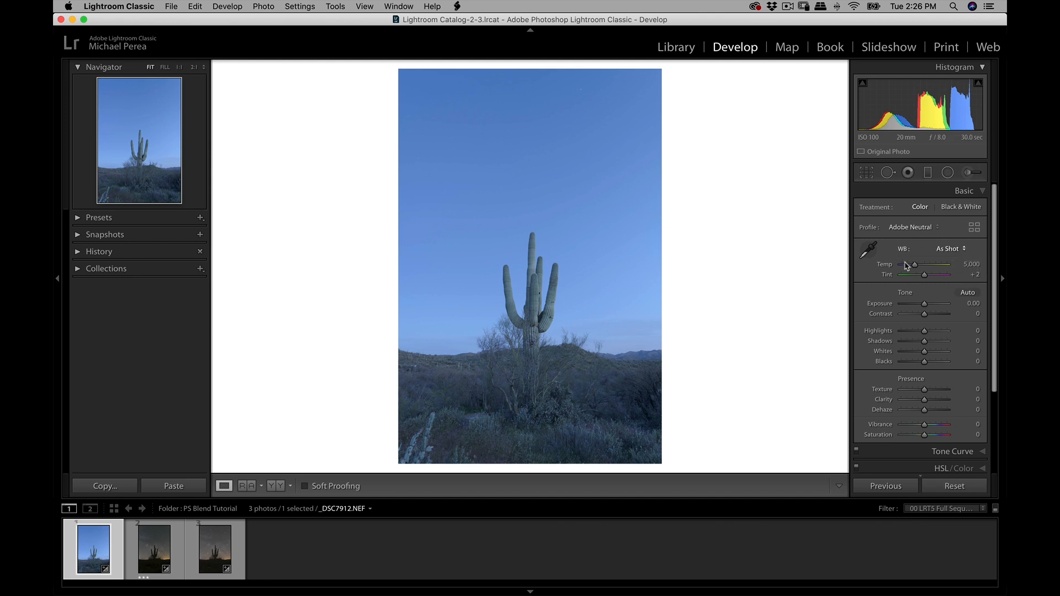
pyautogui.moveTo(914, 265); pyautogui.dragTo(926, 267)
pyautogui.moveTo(924, 304); pyautogui.dragTo(918, 309)
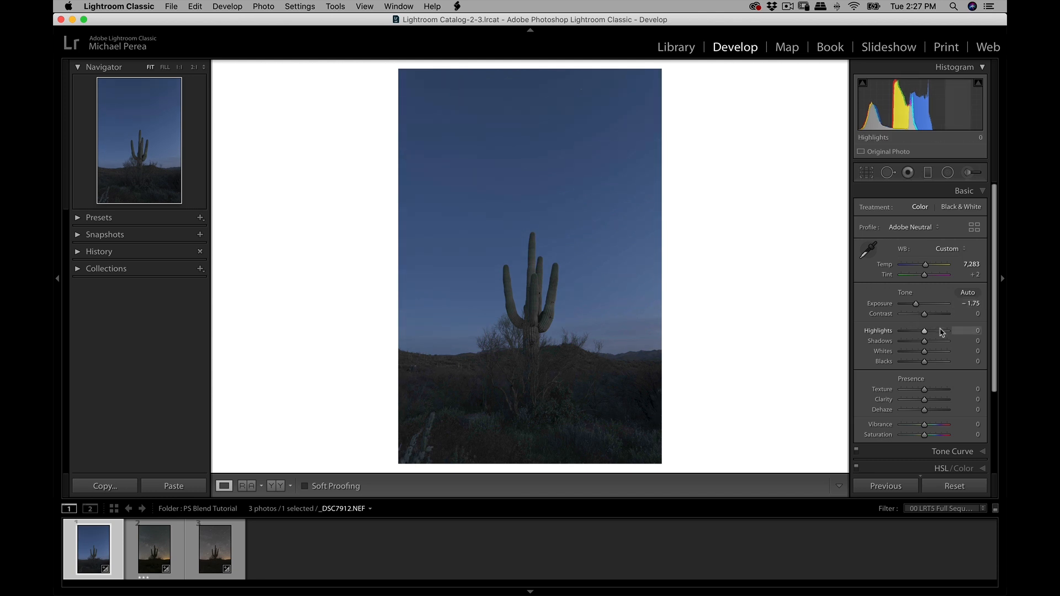
pyautogui.moveTo(925, 427); pyautogui.dragTo(921, 436)
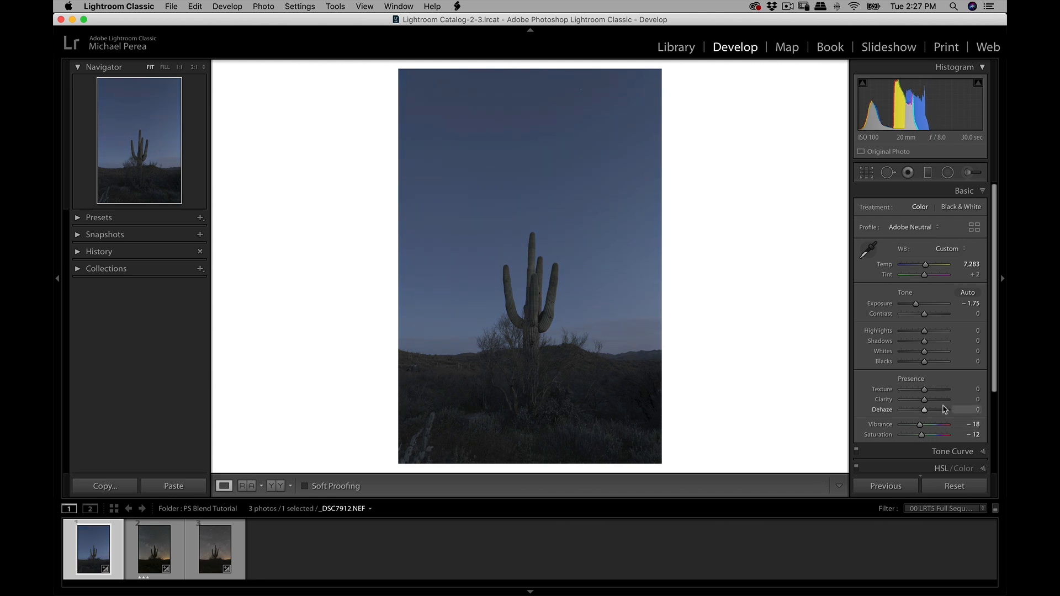
pyautogui.click(983, 191)
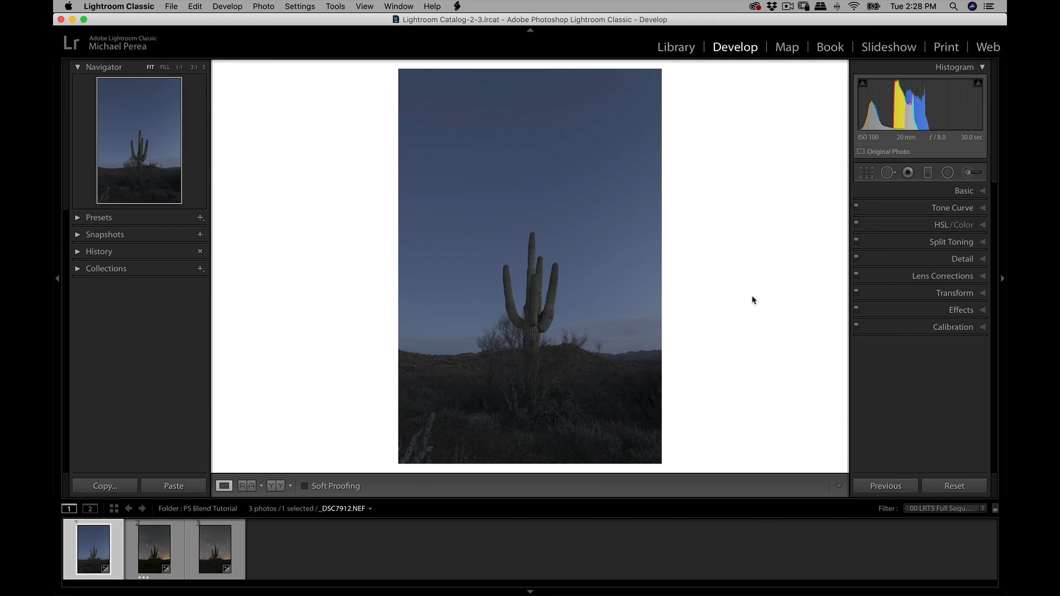
# - Open _DSC7912.NEF and Stacked Sky.tif together as layers in Photoshop and compare them by toggling the upper layer's visibility
pyautogui.keyDown('super'); pyautogui.click(154, 556); pyautogui.keyUp('super')
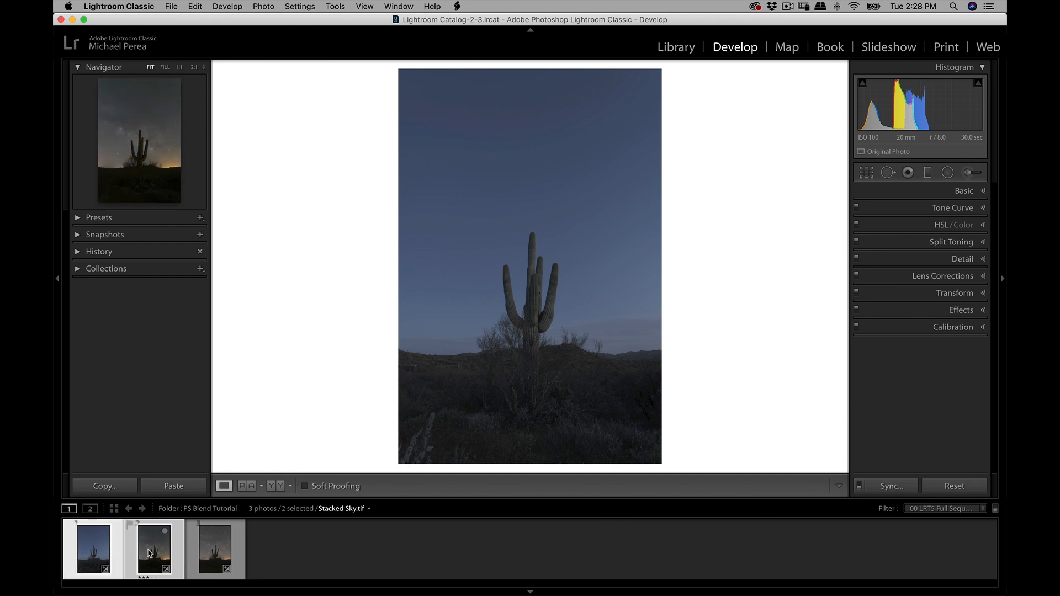
pyautogui.rightClick(149, 553)
pyautogui.moveTo(254, 335)
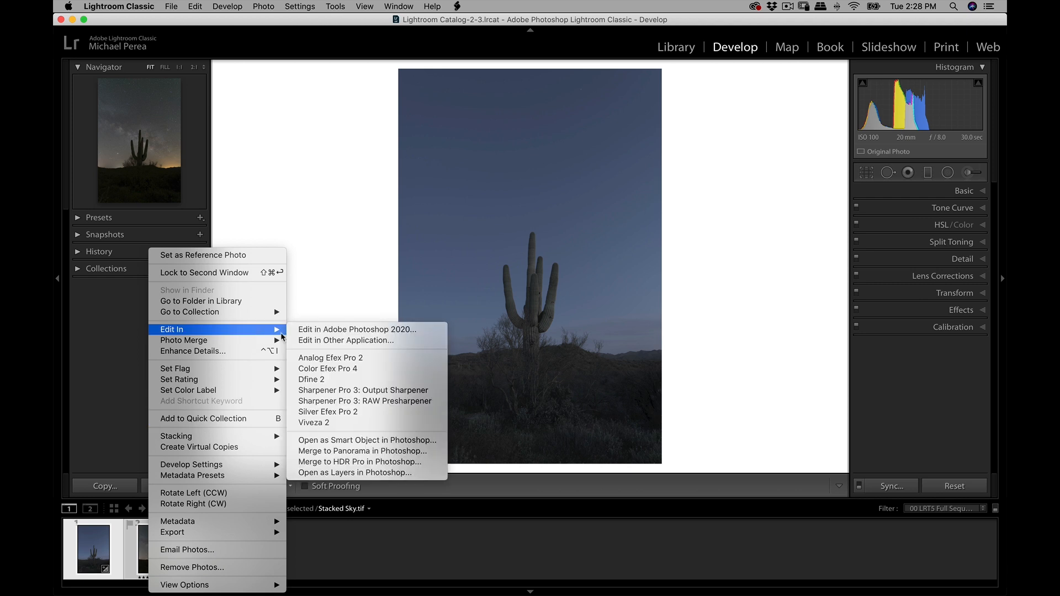
pyautogui.click(349, 474)
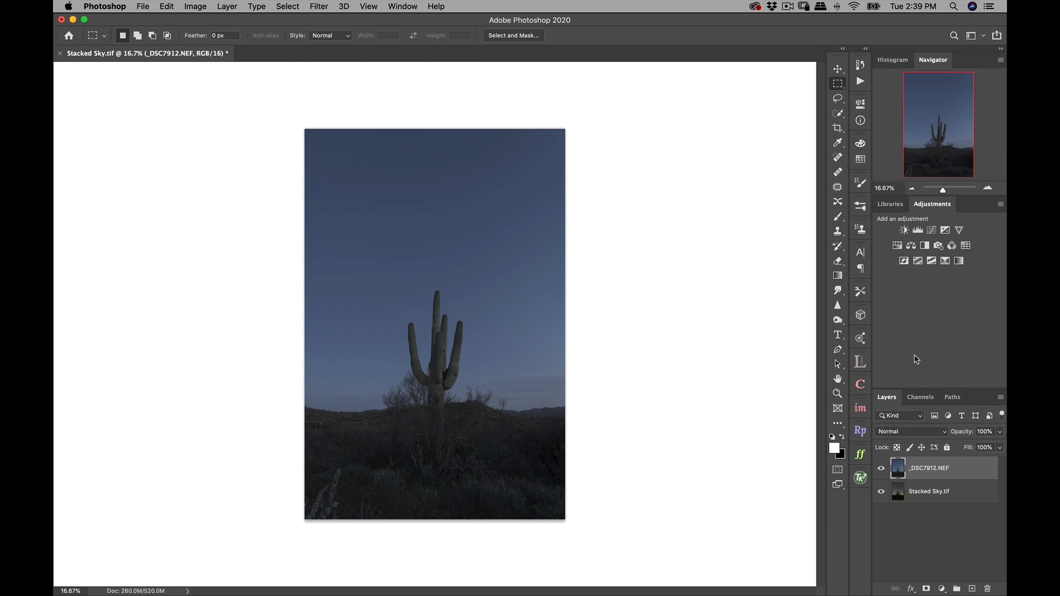
pyautogui.click(884, 469)
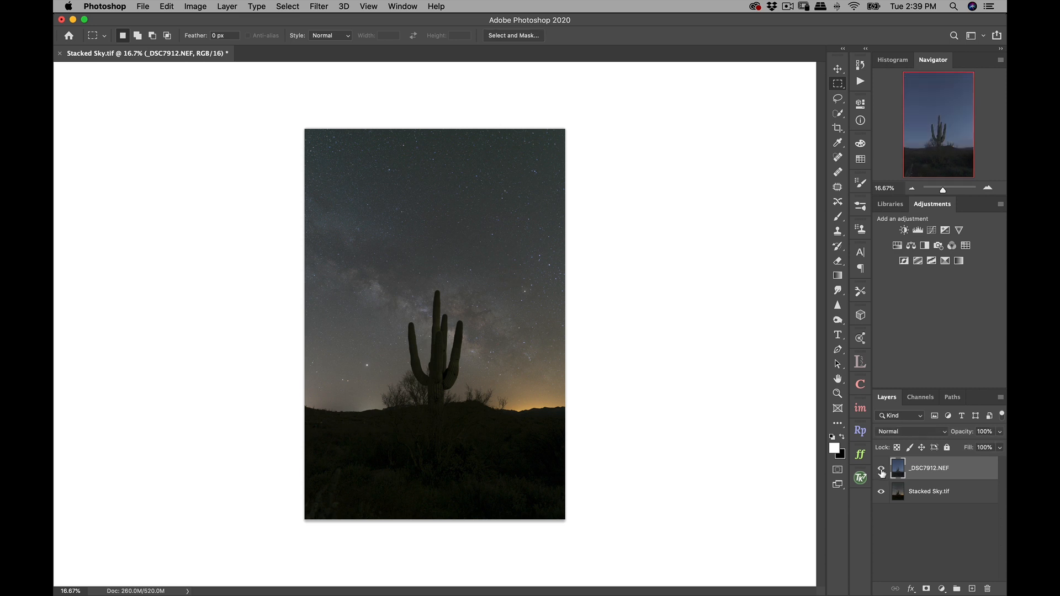
pyautogui.click(882, 470)
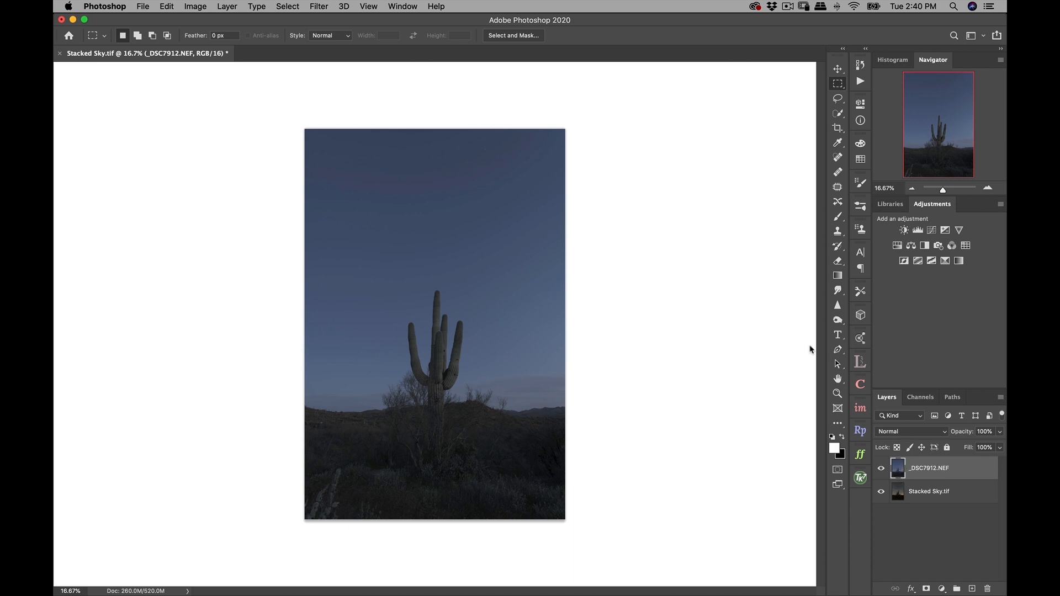
# - Select the cactus trunk, its arms and the foreground on the _DSC7912.NEF layer with the Quick Selection tool
pyautogui.click(840, 115)
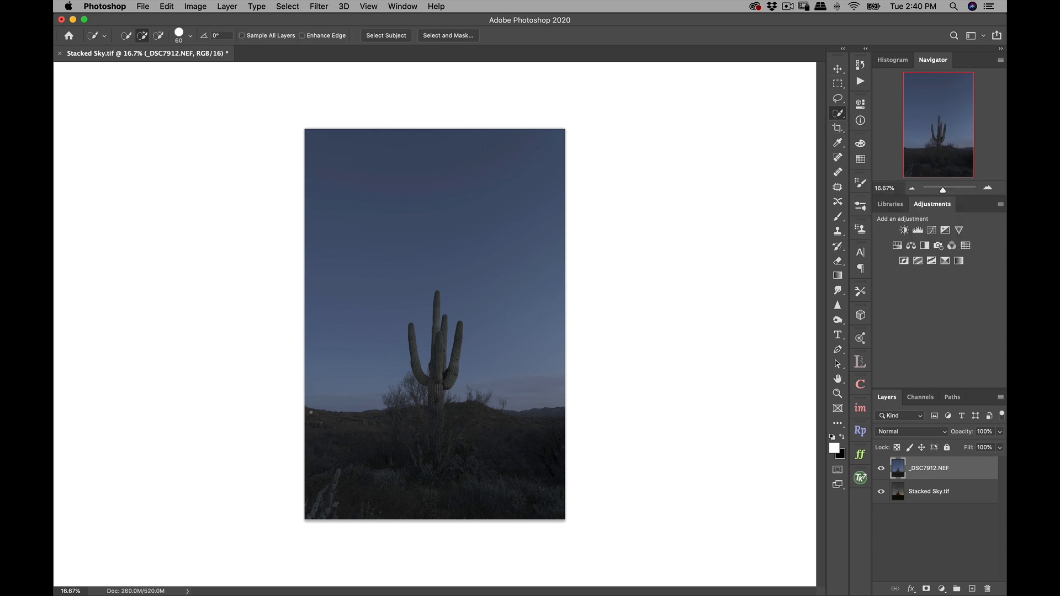
pyautogui.moveTo(432, 404); pyautogui.dragTo(445, 325)
pyautogui.moveTo(424, 379); pyautogui.dragTo(412, 332)
pyautogui.moveTo(437, 330); pyautogui.dragTo(437, 310)
# - Subtract the sliver of sky between the tallest cactus arm and its shorter neighbour from the selection, using brush size 40
pyautogui.click(989, 188)
pyautogui.click(989, 188)
pyautogui.click(989, 188)
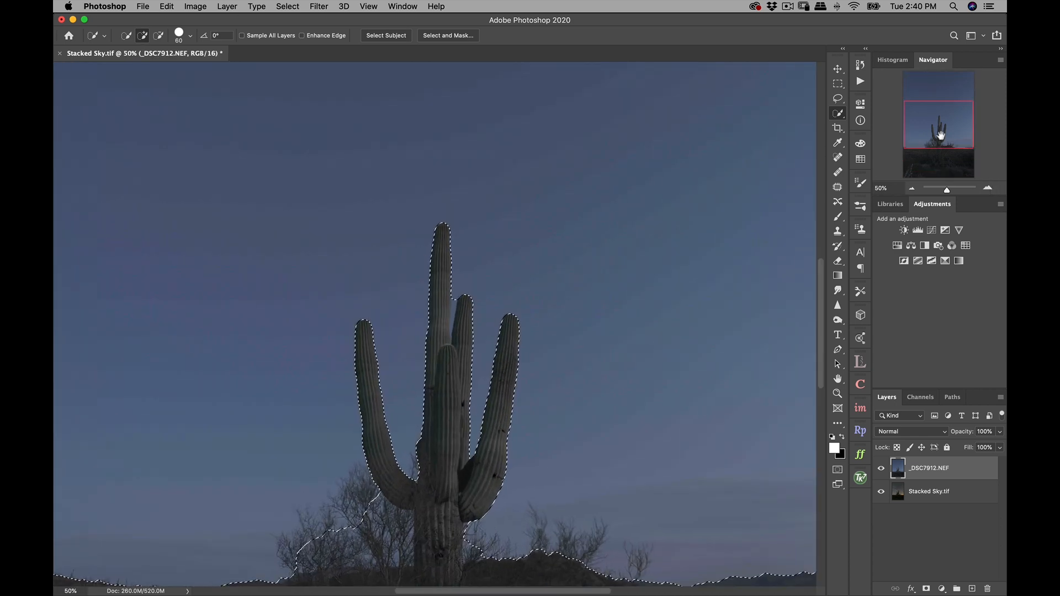
pyautogui.click(989, 187)
pyautogui.click(990, 189)
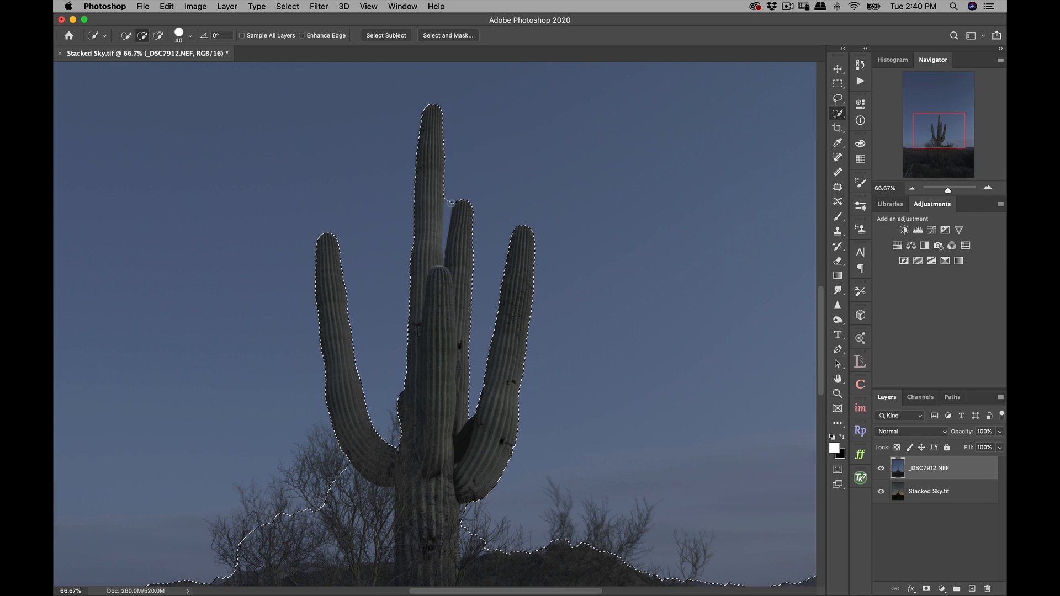
pyautogui.press('alt')
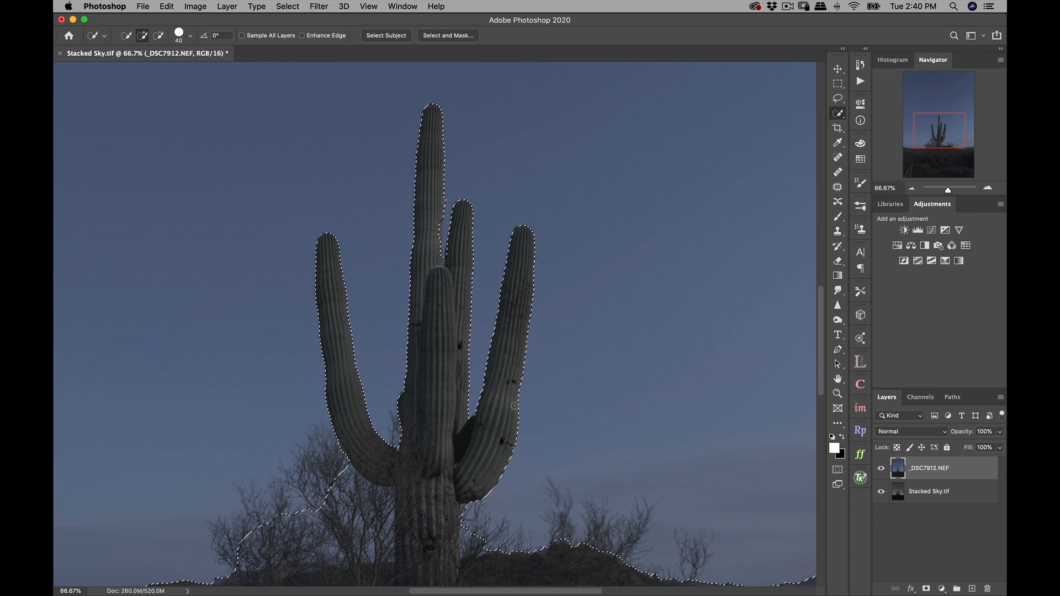
# - Subtract the sky and bare branches beside the cactus base from the selection, following the ridge, and check the horizon edge
pyautogui.moveTo(521, 445); pyautogui.dragTo(514, 287)
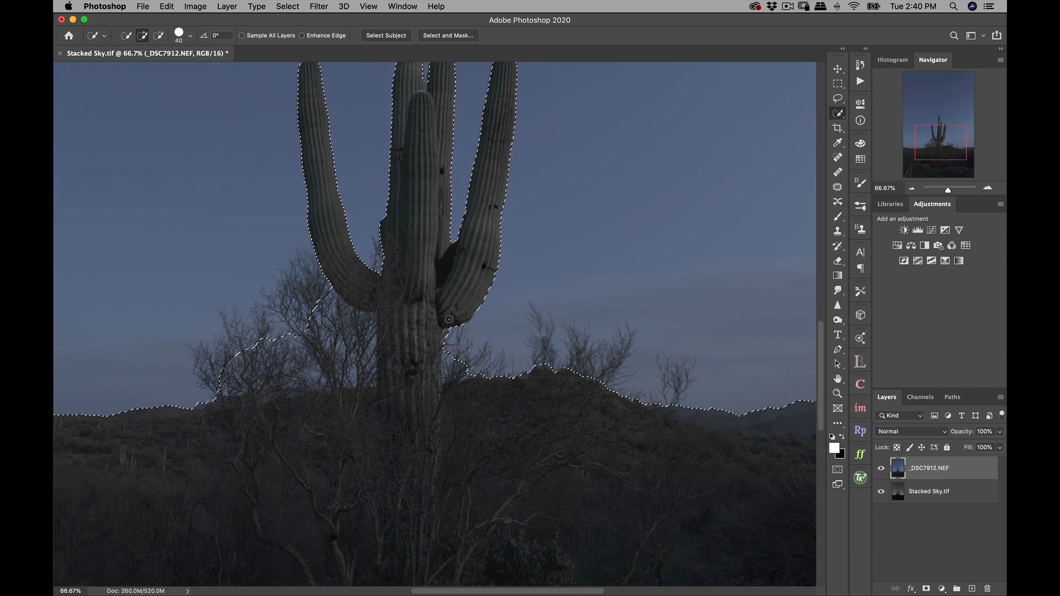
pyautogui.press('alt')
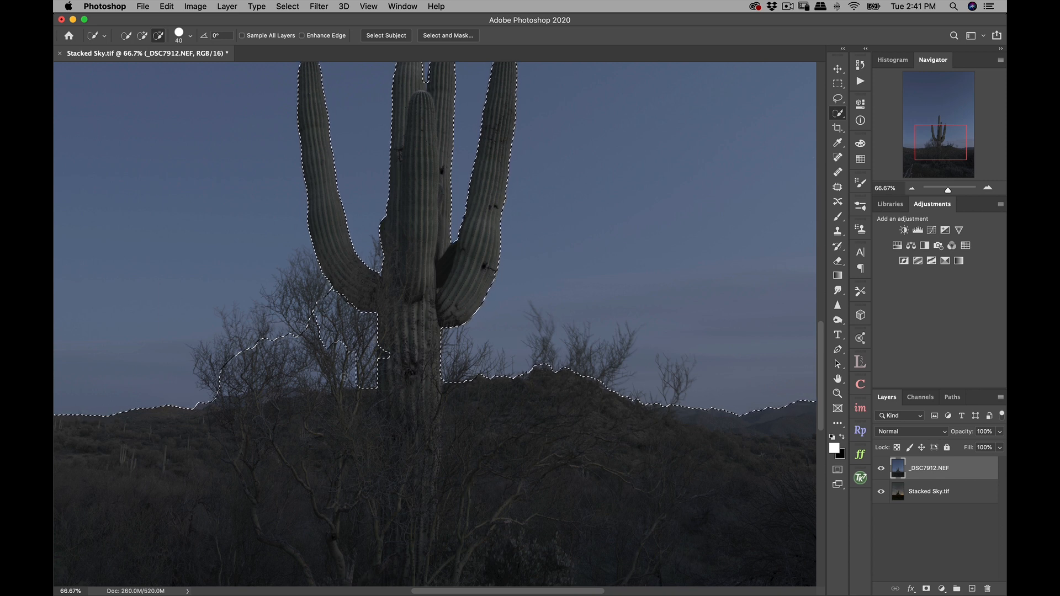
pyautogui.moveTo(221, 392)
pyautogui.mouseDown()
pyautogui.moveTo(297, 349)
pyautogui.moveTo(283, 364)
pyautogui.moveTo(262, 358)
pyautogui.moveTo(278, 336)
pyautogui.mouseUp()
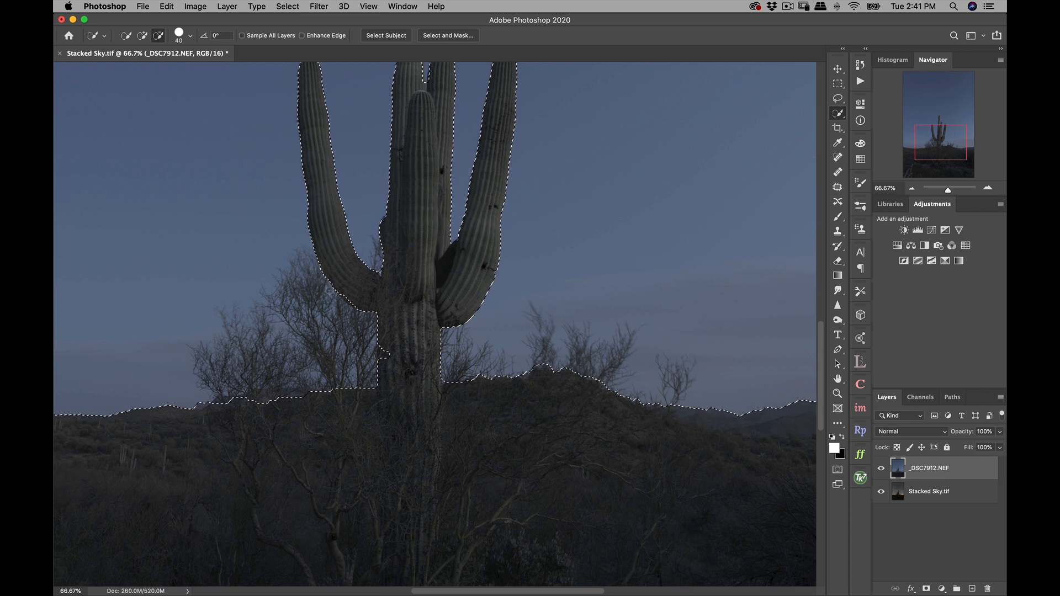
pyautogui.moveTo(371, 384); pyautogui.dragTo(237, 399)
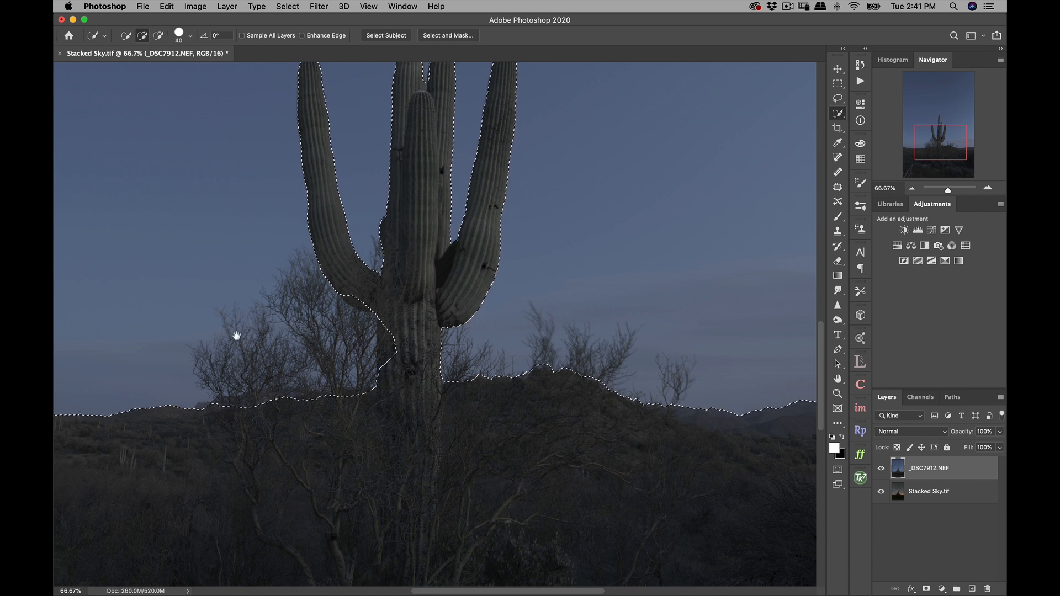
pyautogui.moveTo(237, 333); pyautogui.dragTo(444, 302)
pyautogui.moveTo(286, 323); pyautogui.dragTo(438, 282)
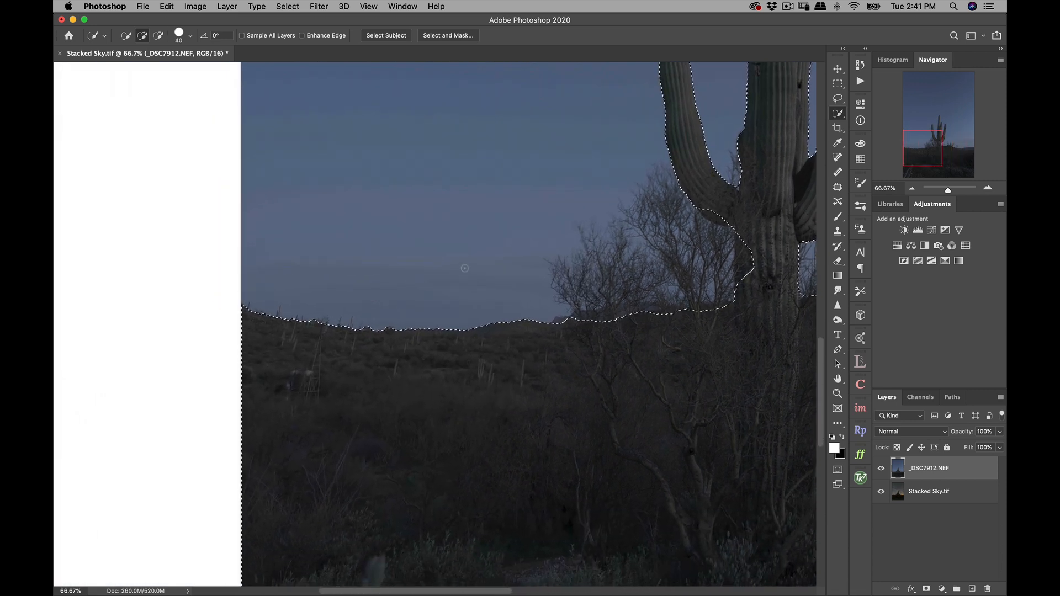
pyautogui.moveTo(511, 277); pyautogui.dragTo(265, 271)
pyautogui.moveTo(553, 108); pyautogui.dragTo(474, 332)
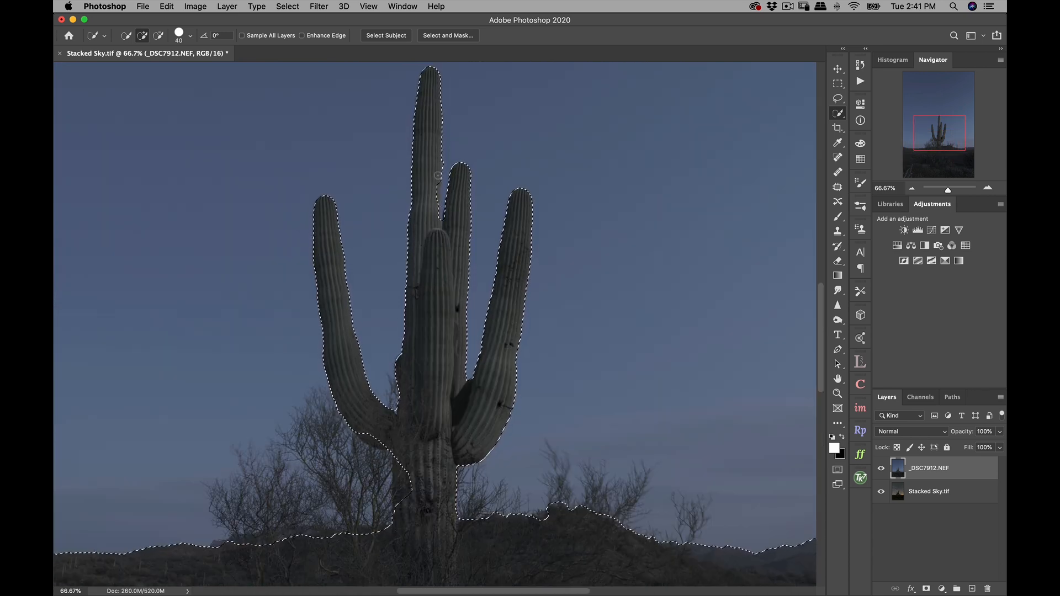
# - Open the selection in Select and Mask and review the view modes, keeping Overlay
pyautogui.click(450, 36)
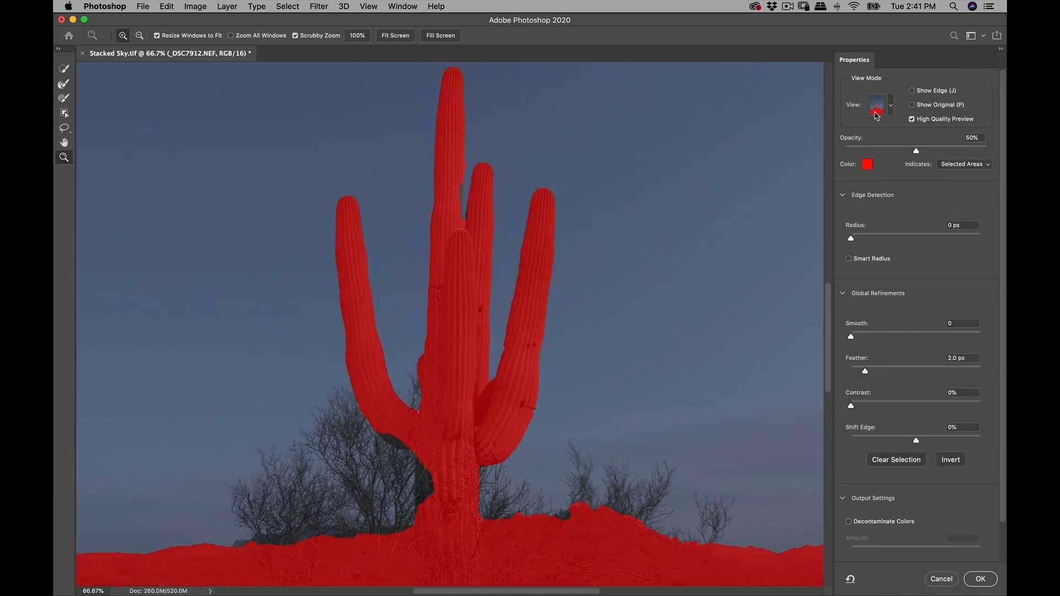
pyautogui.click(891, 107)
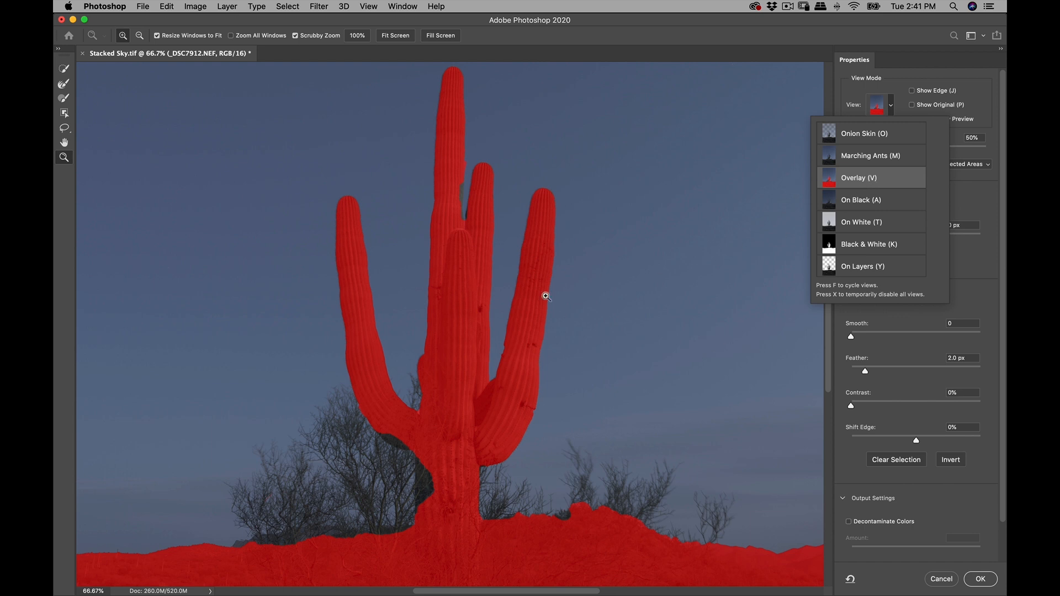
pyautogui.click(954, 186)
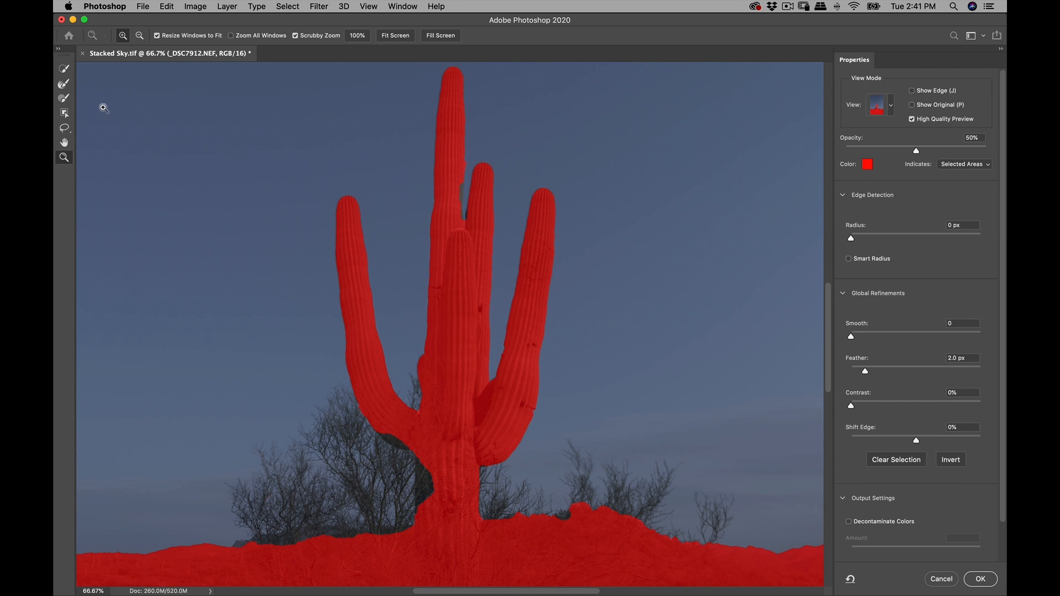
# - Paint the missing edge of the lower cactus trunk back into the mask at 200% with the size 90 Brush tool
pyautogui.click(65, 100)
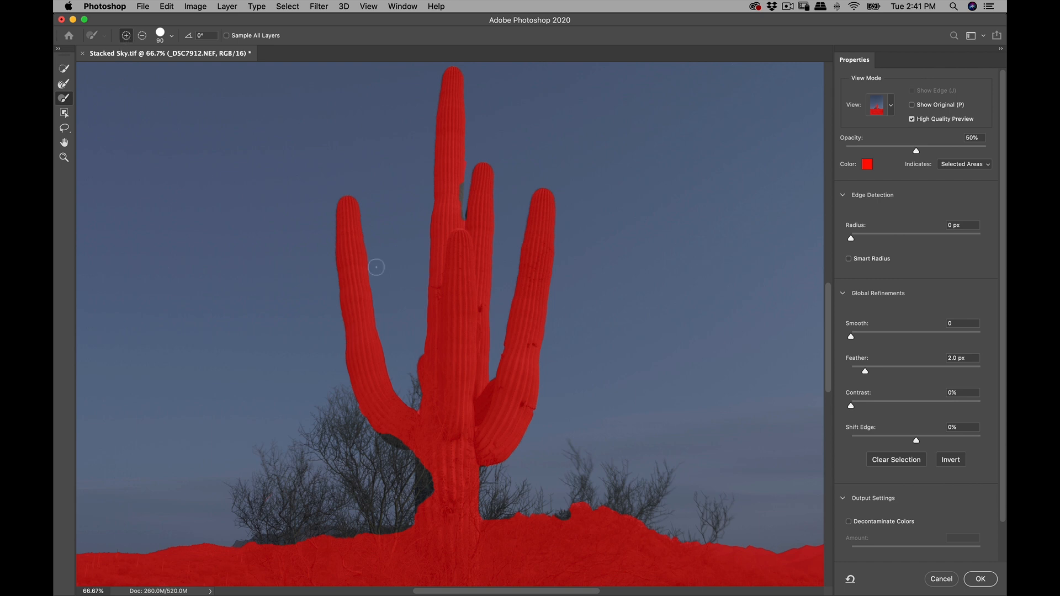
pyautogui.moveTo(446, 421); pyautogui.dragTo(469, 254)
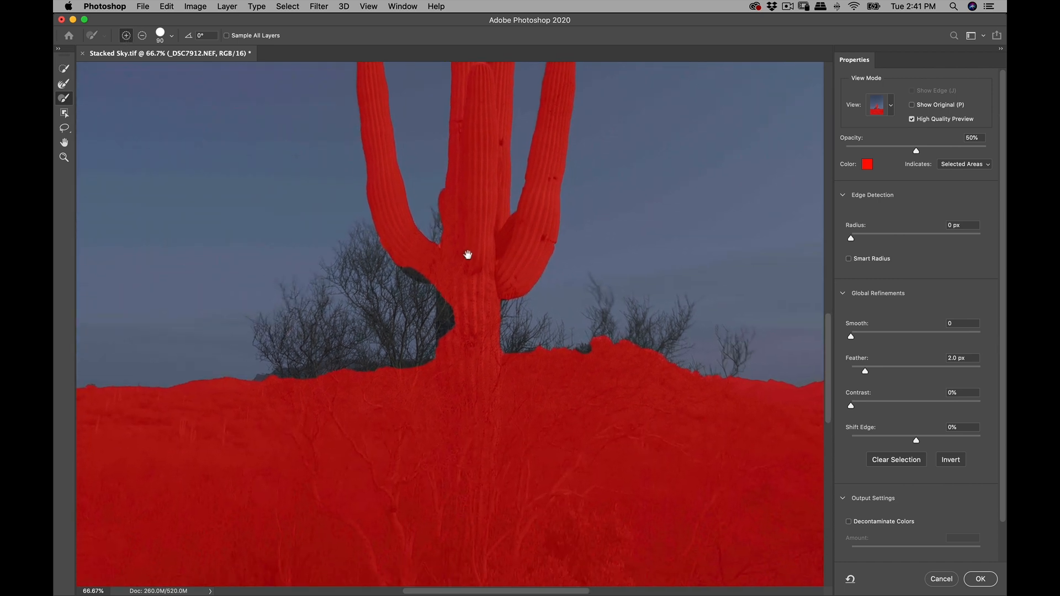
pyautogui.press('z')
pyautogui.click(462, 303)
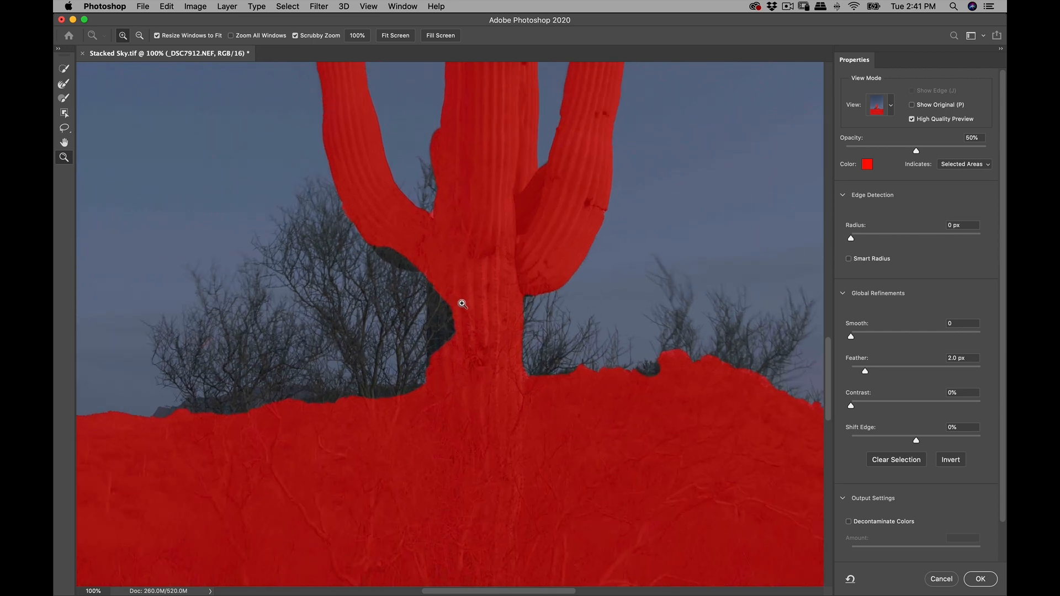
pyautogui.click(460, 315)
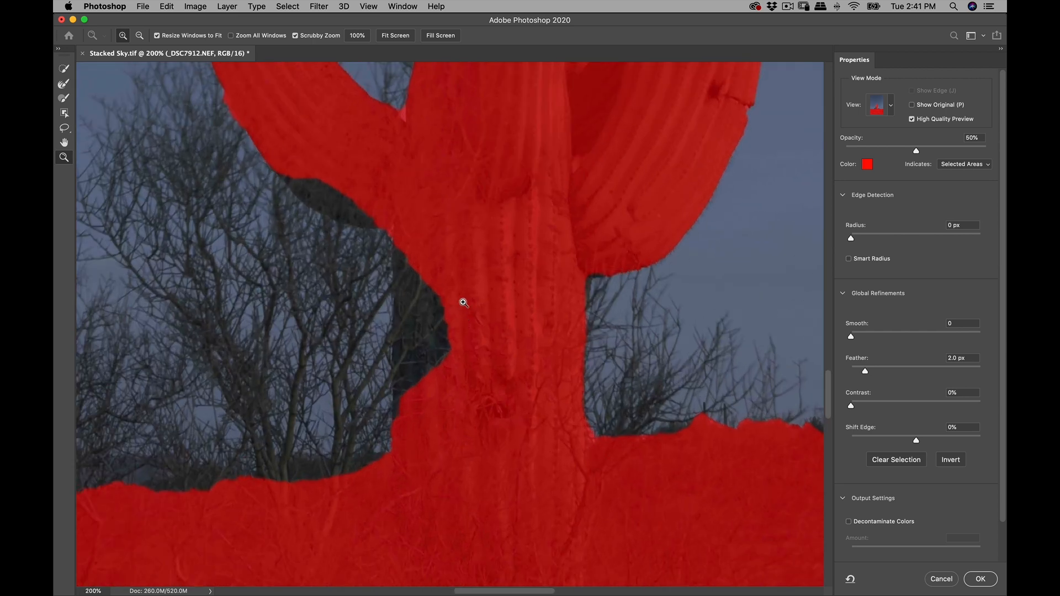
pyautogui.click(64, 99)
pyautogui.moveTo(431, 308)
pyautogui.mouseDown()
pyautogui.moveTo(432, 375)
pyautogui.moveTo(439, 215)
pyautogui.mouseUp()
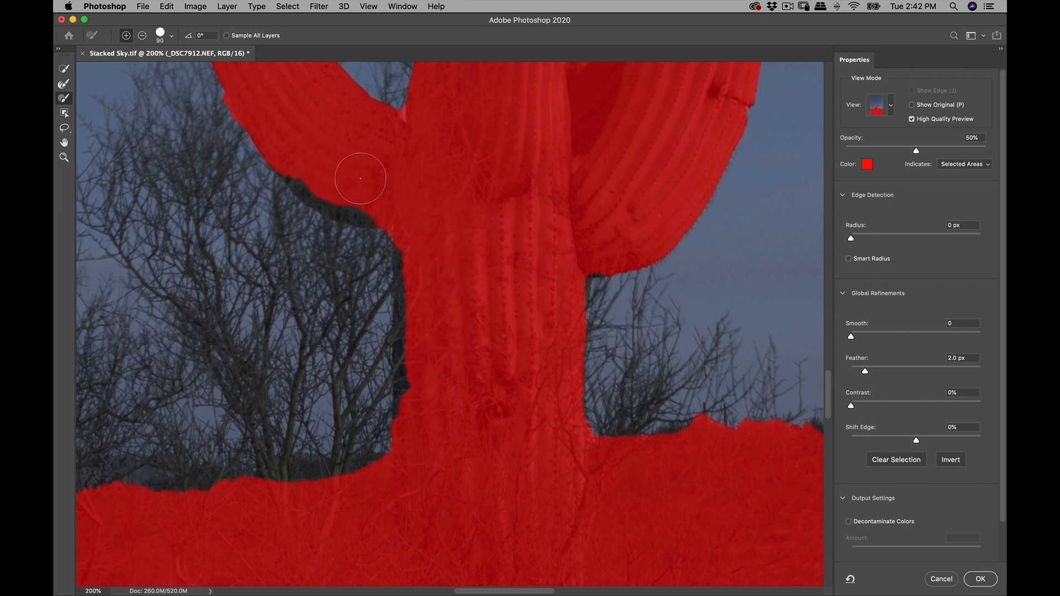
pyautogui.scroll(10, 463, 445)
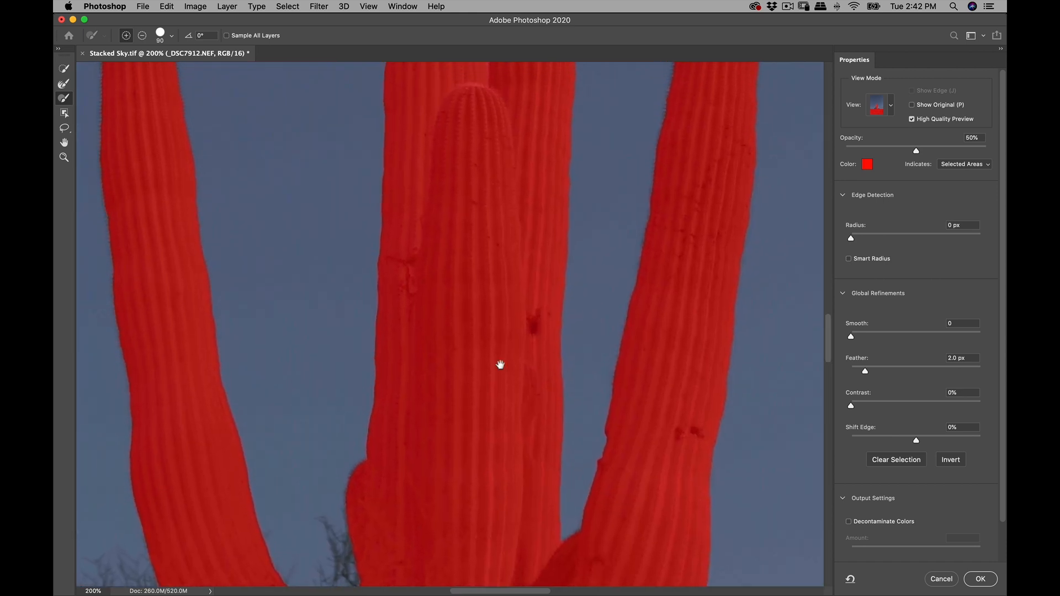
# - Refine the underside of the lower cactus arm and the lower trunk edge with the Refine Edge Brush, size 30
pyautogui.moveTo(504, 329); pyautogui.dragTo(564, 263)
pyautogui.moveTo(487, 361); pyautogui.dragTo(504, 163)
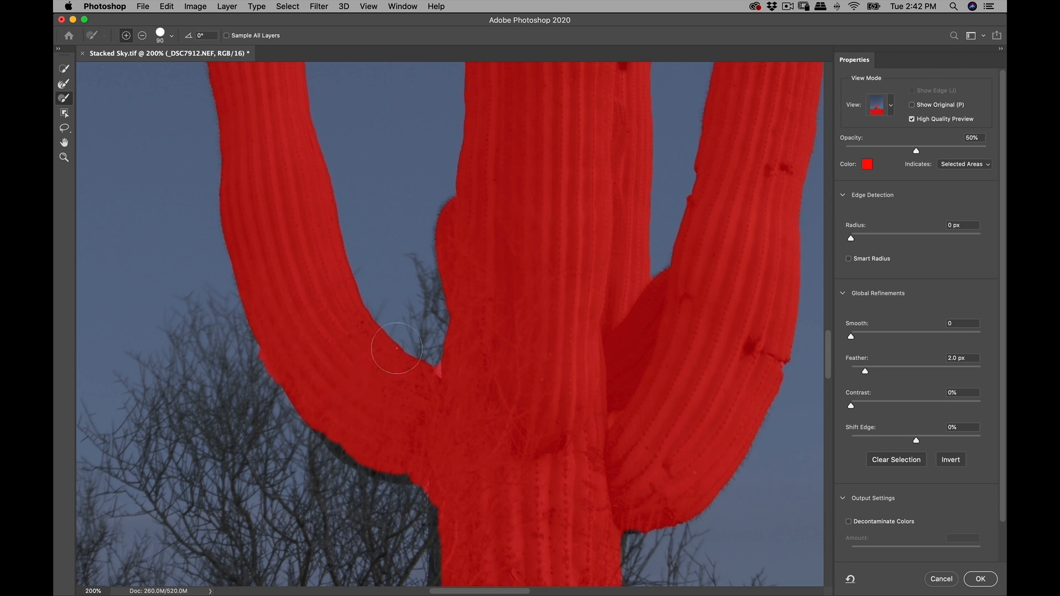
pyautogui.click(64, 84)
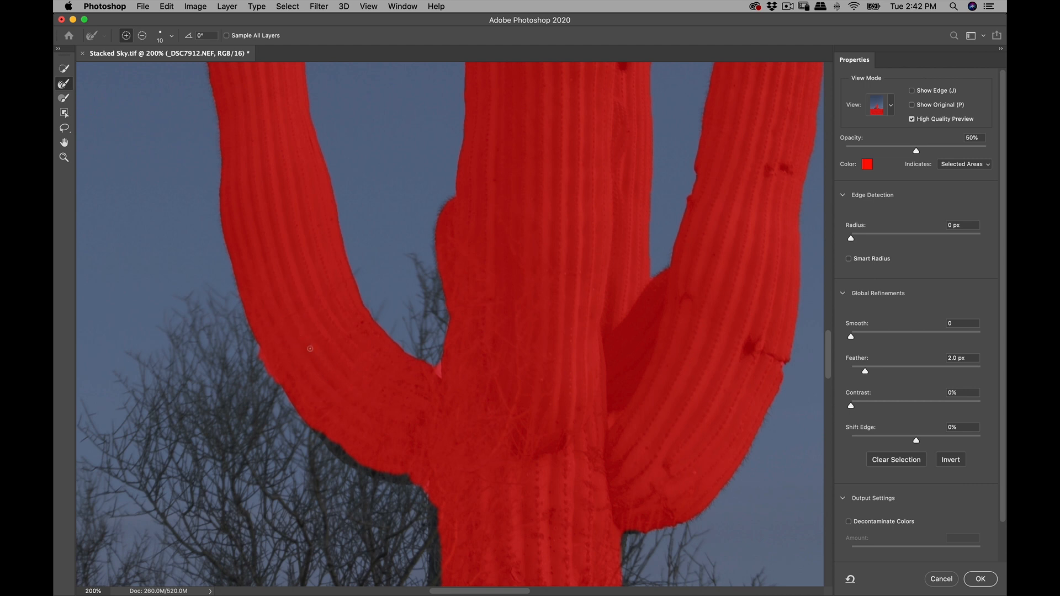
pyautogui.press(']')
pyautogui.moveTo(324, 433); pyautogui.dragTo(381, 475)
pyautogui.scroll(-5, 381, 474)
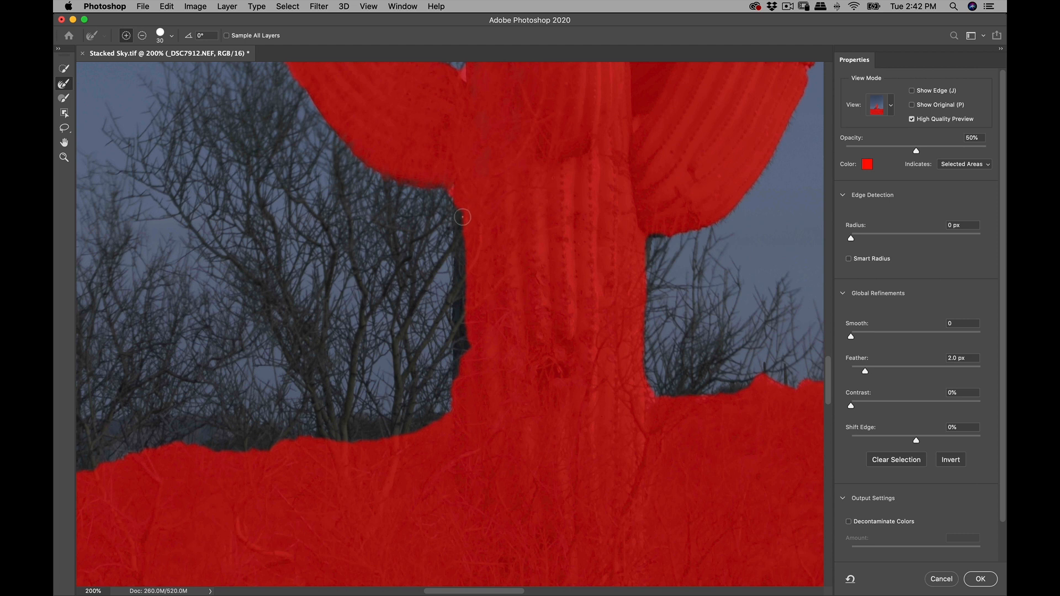
pyautogui.moveTo(465, 287)
pyautogui.mouseDown()
pyautogui.moveTo(461, 371)
pyautogui.moveTo(461, 240)
pyautogui.moveTo(451, 171)
pyautogui.moveTo(438, 168)
pyautogui.mouseUp()
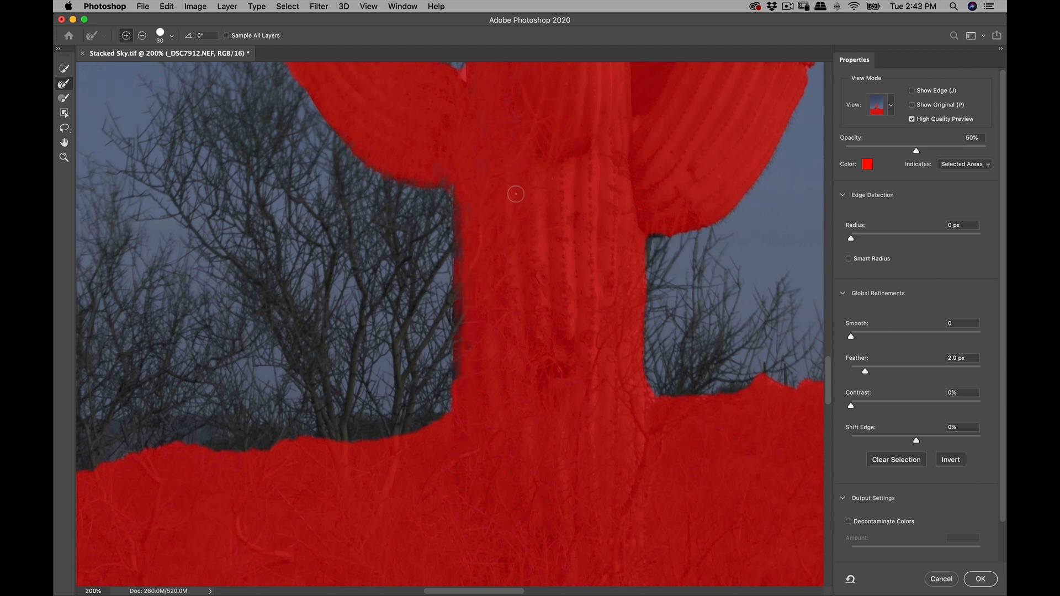
# - Brush over the bare tree branches beneath the curved cactus arm with the Refine Edge Brush at size 80 to include them in the mask
pyautogui.press(']')
pyautogui.press(']')
pyautogui.press(']')
pyautogui.press(']')
pyautogui.press(']')
pyautogui.moveTo(334, 123); pyautogui.dragTo(413, 290)
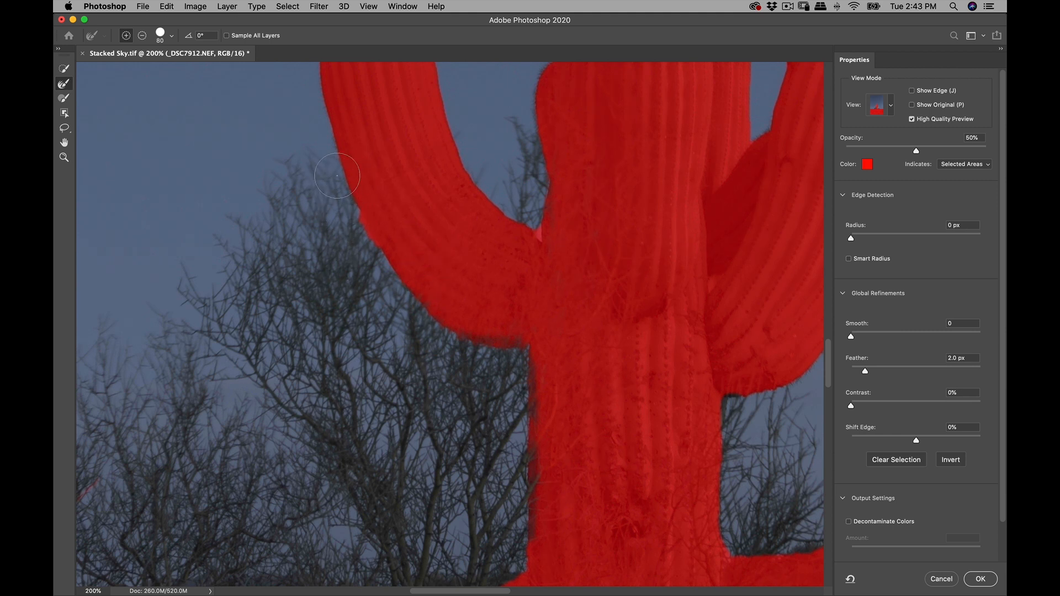
pyautogui.moveTo(289, 189); pyautogui.dragTo(312, 185)
pyautogui.moveTo(369, 261)
pyautogui.mouseDown()
pyautogui.moveTo(352, 299)
pyautogui.moveTo(354, 337)
pyautogui.moveTo(413, 299)
pyautogui.moveTo(424, 386)
pyautogui.moveTo(463, 344)
pyautogui.moveTo(468, 416)
pyautogui.moveTo(489, 348)
pyautogui.moveTo(482, 426)
pyautogui.moveTo(510, 373)
pyautogui.moveTo(485, 505)
pyautogui.moveTo(514, 484)
pyautogui.moveTo(491, 560)
pyautogui.moveTo(405, 547)
pyautogui.moveTo(325, 416)
pyautogui.mouseUp()
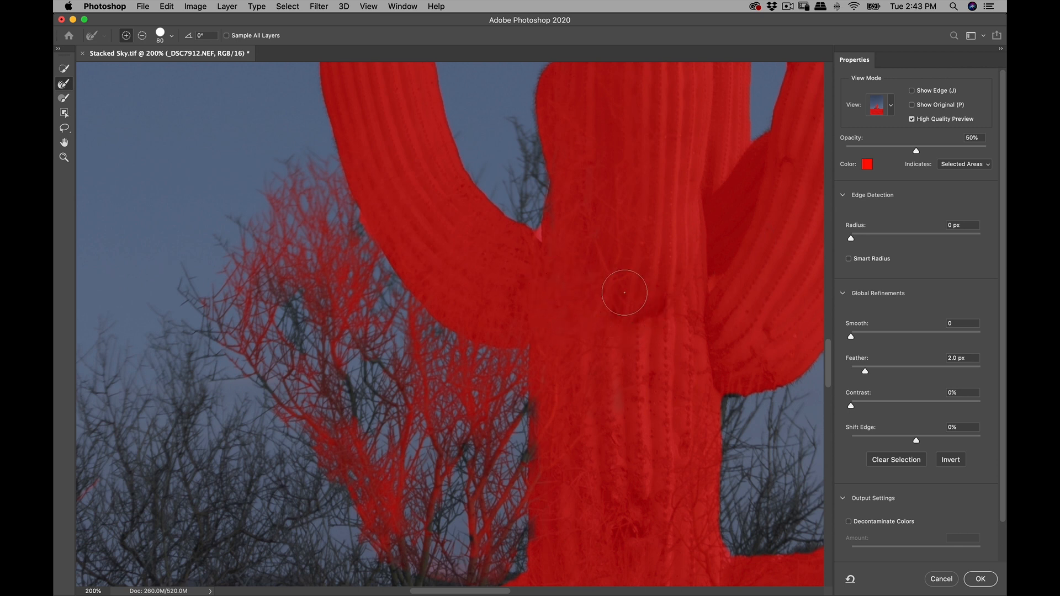
# - Refine the remaining branches of the bushes beside the trunk, working down to the ridge line and out to the smaller bush
pyautogui.scroll(-5, 400, 217)
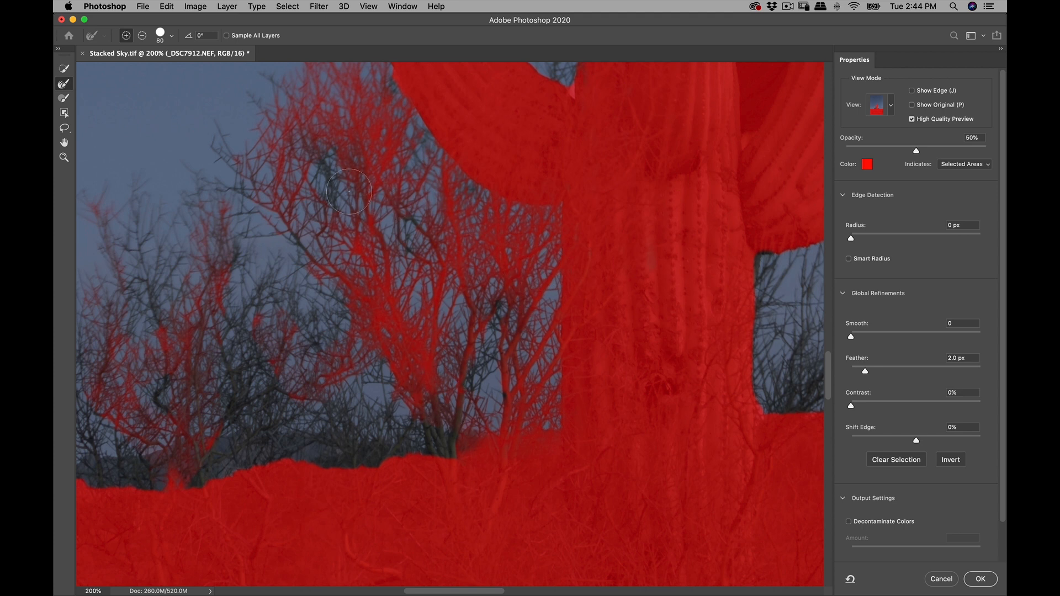
pyautogui.moveTo(329, 165); pyautogui.dragTo(325, 164)
pyautogui.moveTo(474, 353); pyautogui.dragTo(465, 382)
pyautogui.moveTo(437, 449); pyautogui.dragTo(429, 449)
pyautogui.moveTo(416, 229); pyautogui.dragTo(406, 215)
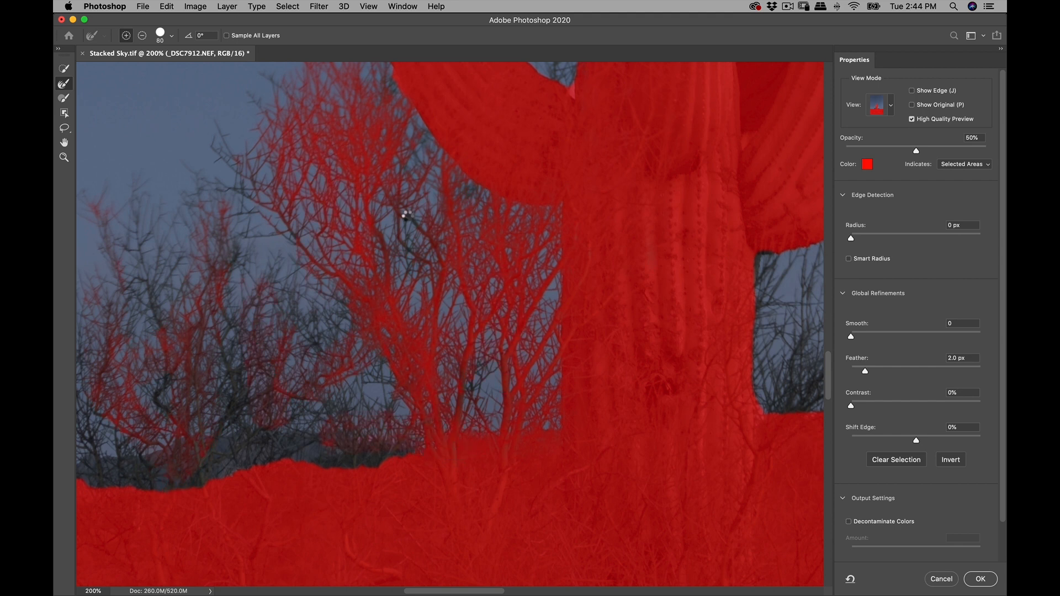
pyautogui.moveTo(379, 458); pyautogui.dragTo(331, 454)
pyautogui.moveTo(319, 339)
pyautogui.mouseDown()
pyautogui.moveTo(229, 452)
pyautogui.moveTo(137, 474)
pyautogui.mouseUp()
pyautogui.moveTo(239, 408); pyautogui.dragTo(246, 326)
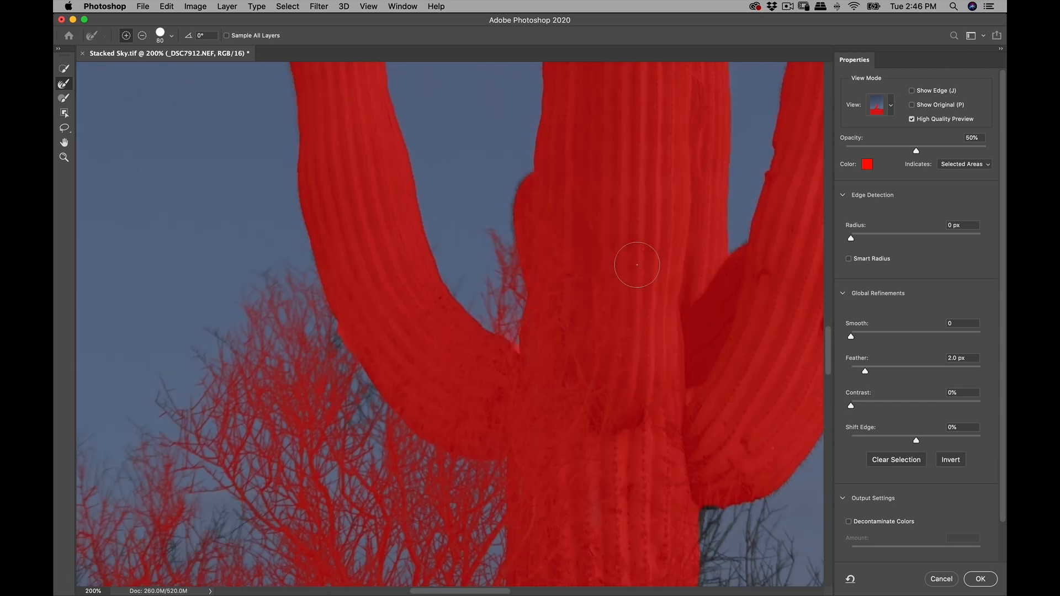
# - Refine the trunk edge and the bare bushes along the ridge on the other side of the cactus with the size 80 brush
pyautogui.press('b')
pyautogui.moveTo(517, 347); pyautogui.dragTo(508, 316)
pyautogui.press('r')
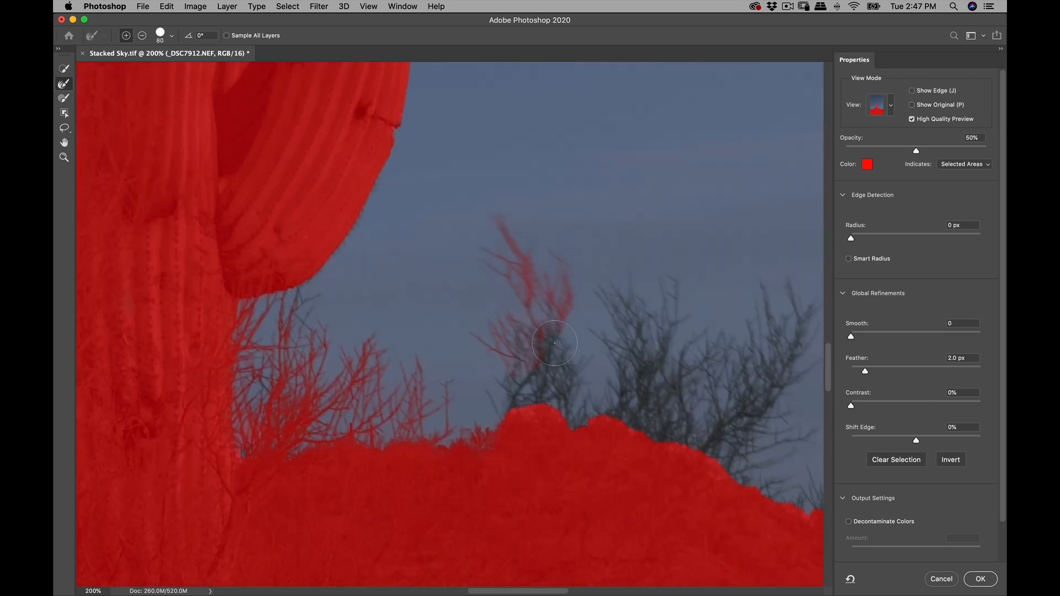
pyautogui.moveTo(553, 350)
pyautogui.mouseDown()
pyautogui.moveTo(660, 364)
pyautogui.moveTo(746, 397)
pyautogui.mouseUp()
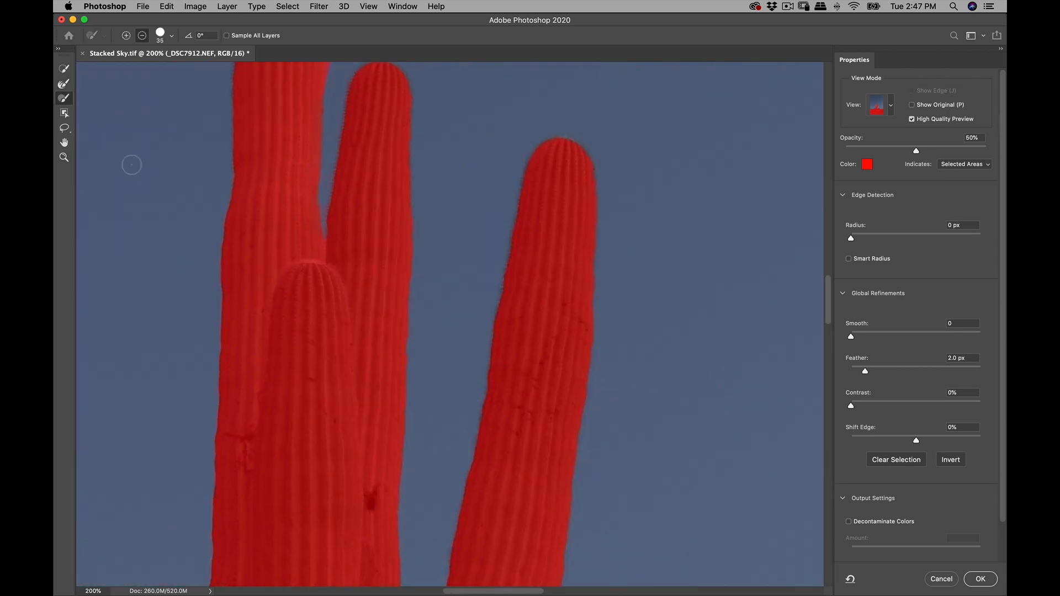
# - Refine the narrow gap between the tallest cactus arm and its neighbour and the upper arm edges, using Refine Edge Brush sizes 20 and 15
pyautogui.click(64, 97)
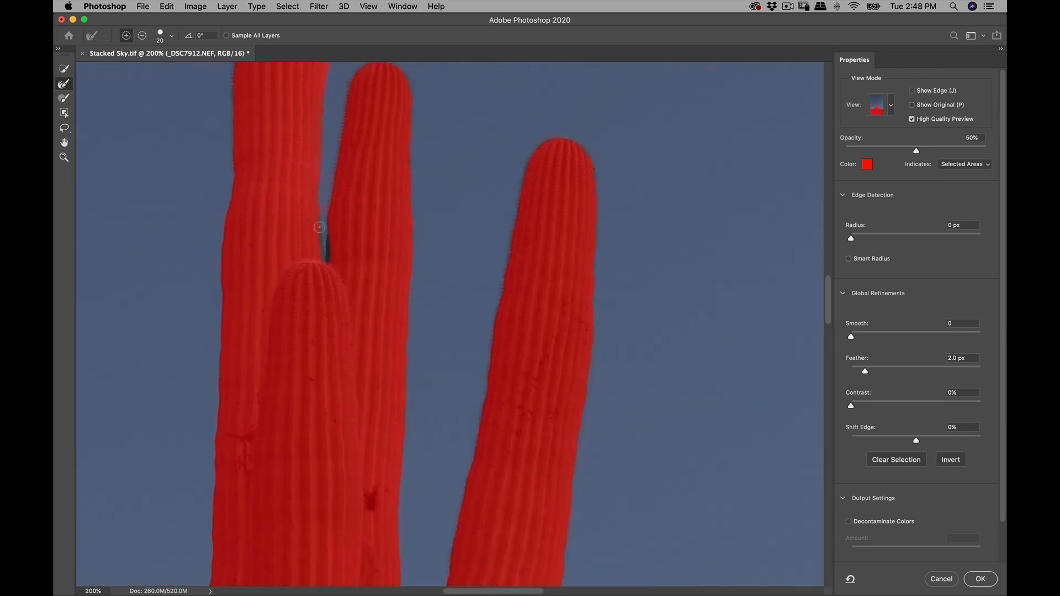
pyautogui.moveTo(363, 231); pyautogui.dragTo(363, 257)
pyautogui.click(64, 83)
pyautogui.moveTo(315, 180)
pyautogui.mouseDown()
pyautogui.moveTo(443, 549)
pyautogui.moveTo(367, 169)
pyautogui.mouseUp()
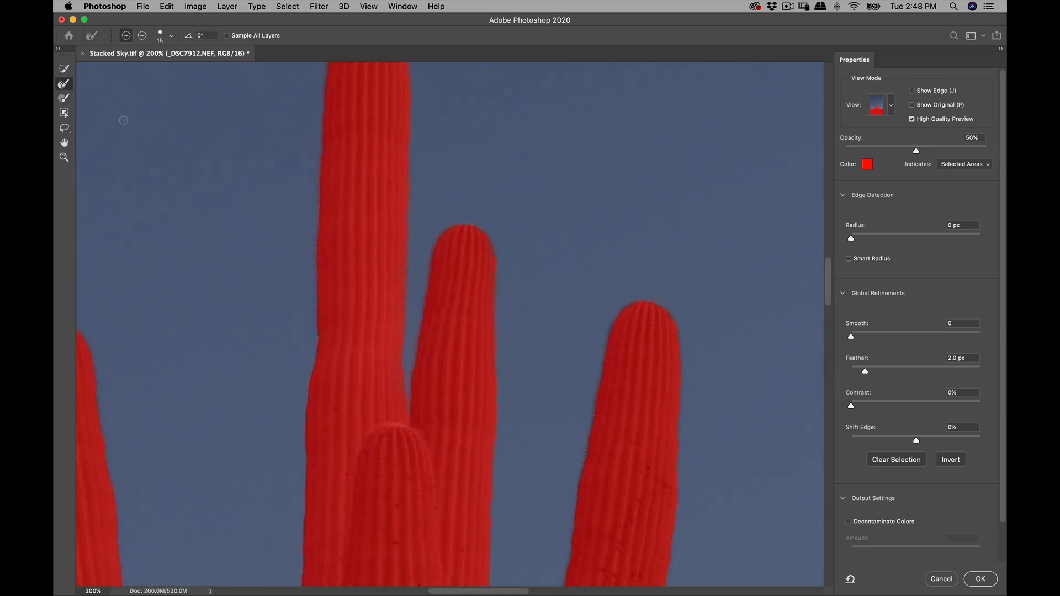
pyautogui.moveTo(670, 315); pyautogui.dragTo(679, 327)
pyautogui.moveTo(365, 382); pyautogui.dragTo(539, 243)
pyautogui.moveTo(497, 524); pyautogui.dragTo(517, 193)
# - Refine the small plants and thin stalks along the far horizon with the Refine Edge Brush at size 20 and check the ridge edge
pyautogui.click(64, 98)
pyautogui.click(64, 83)
pyautogui.moveTo(288, 574)
pyautogui.mouseDown()
pyautogui.moveTo(687, 289)
pyautogui.moveTo(813, 216)
pyautogui.mouseUp()
pyautogui.moveTo(362, 270); pyautogui.dragTo(406, 330)
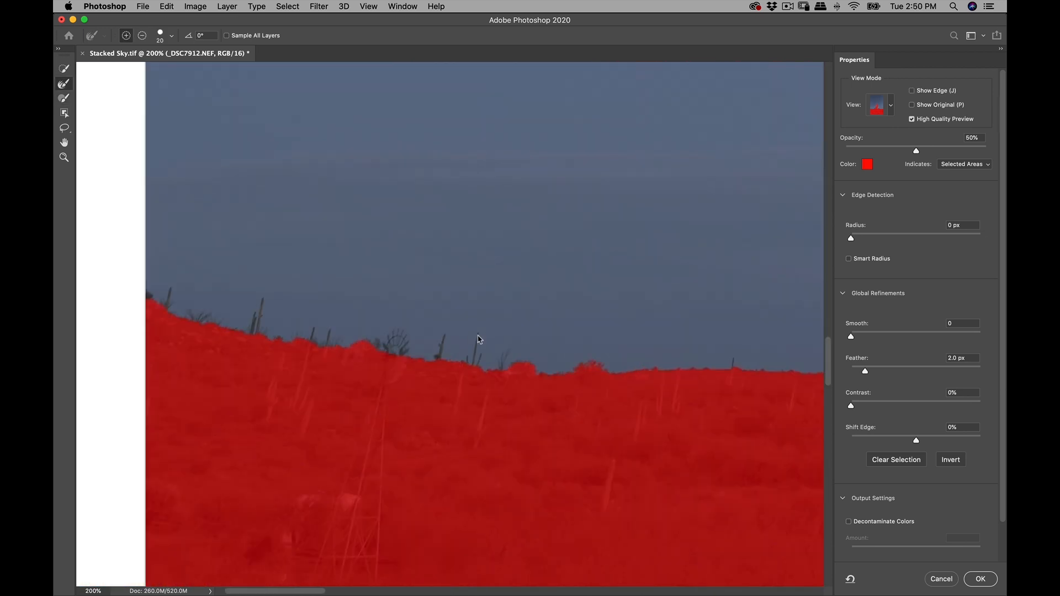
pyautogui.moveTo(331, 354); pyautogui.dragTo(517, 391)
pyautogui.moveTo(774, 387); pyautogui.dragTo(276, 331)
pyautogui.press('z')
pyautogui.click(522, 307)
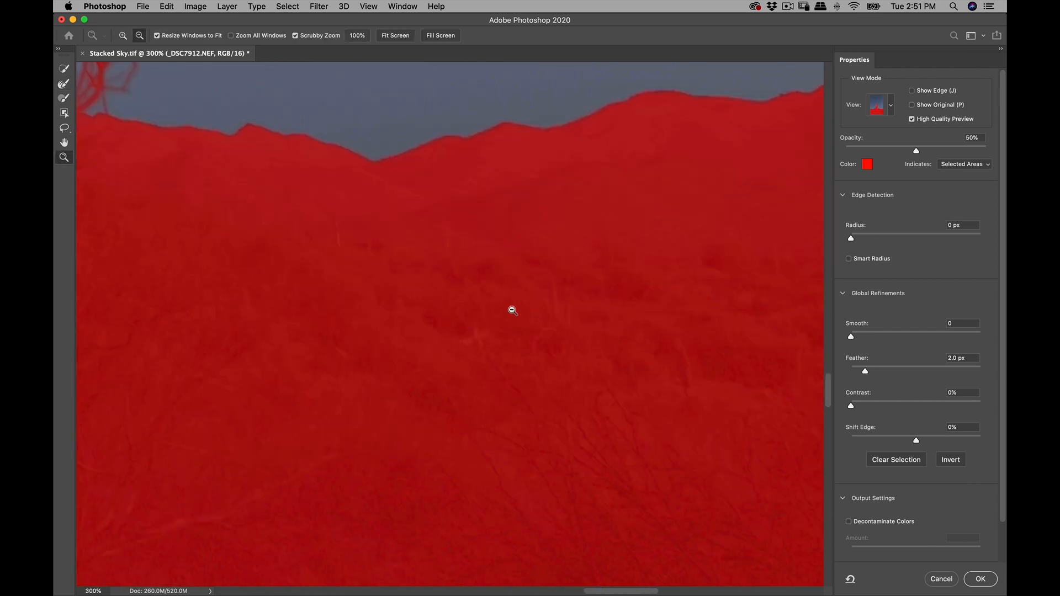
# - Output the refined selection as a Layer Mask on the cactus foreground layer
pyautogui.press('super+0')
pyautogui.scroll(-2, 910, 456)
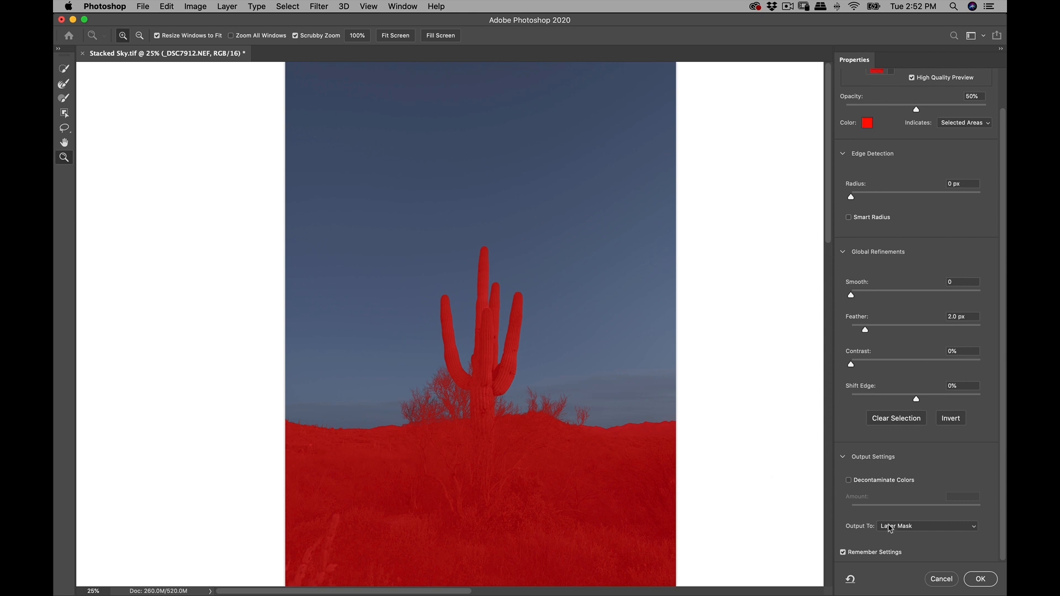
pyautogui.click(946, 527)
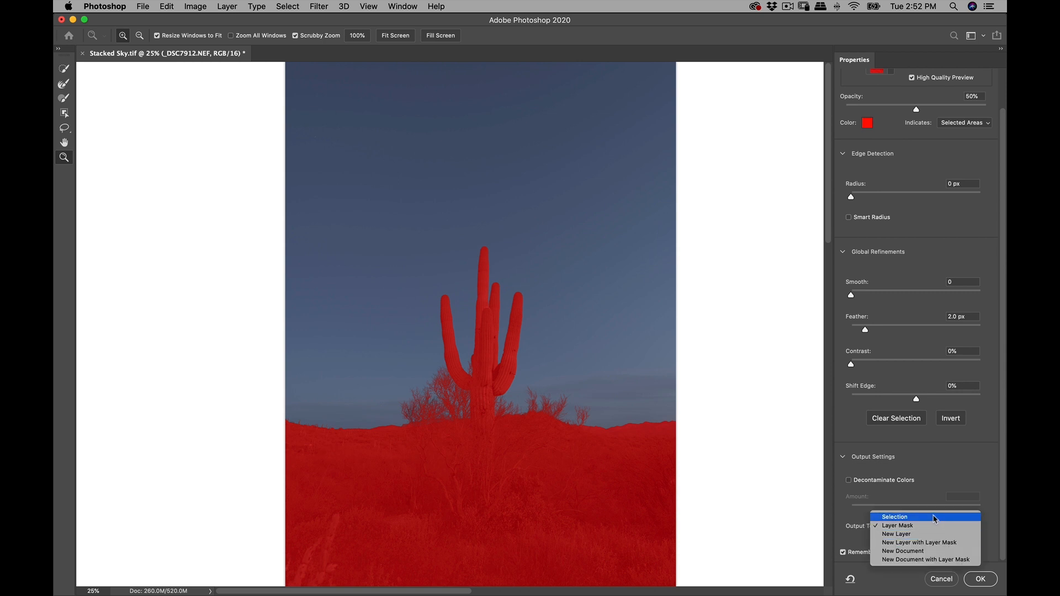
pyautogui.click(937, 517)
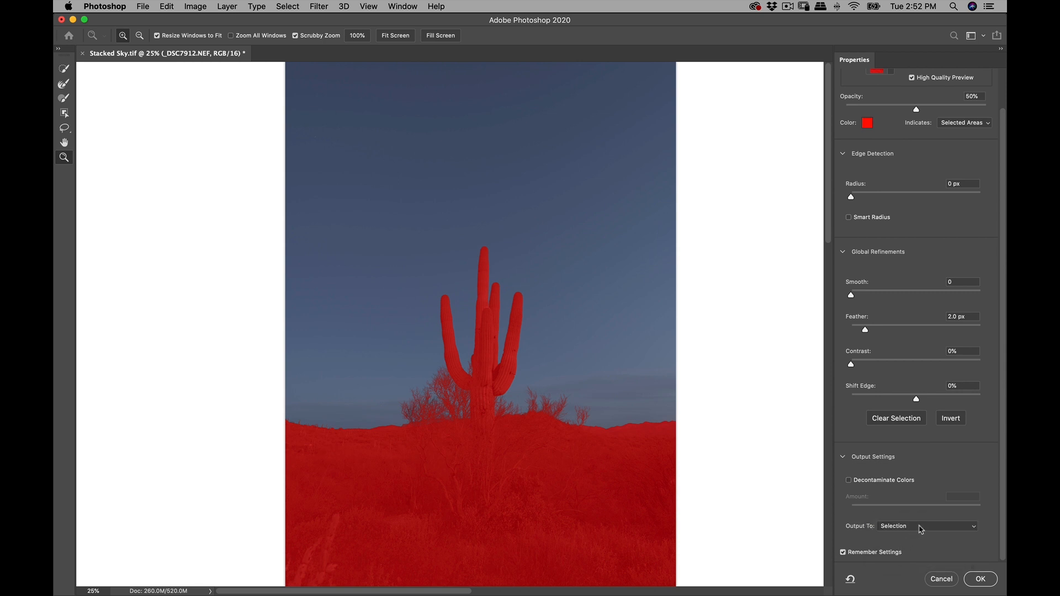
pyautogui.click(921, 527)
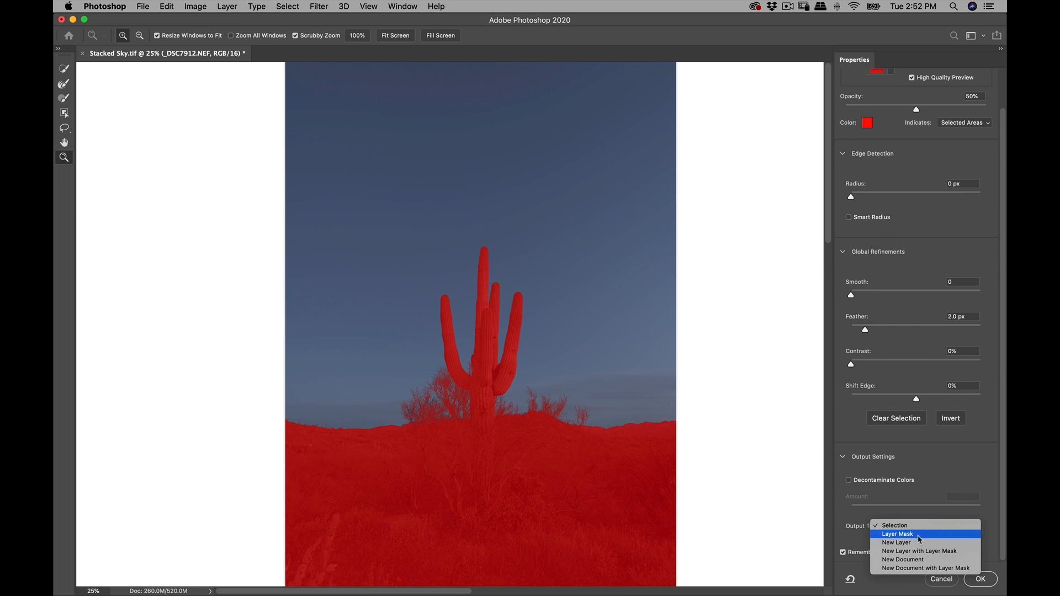
pyautogui.click(919, 534)
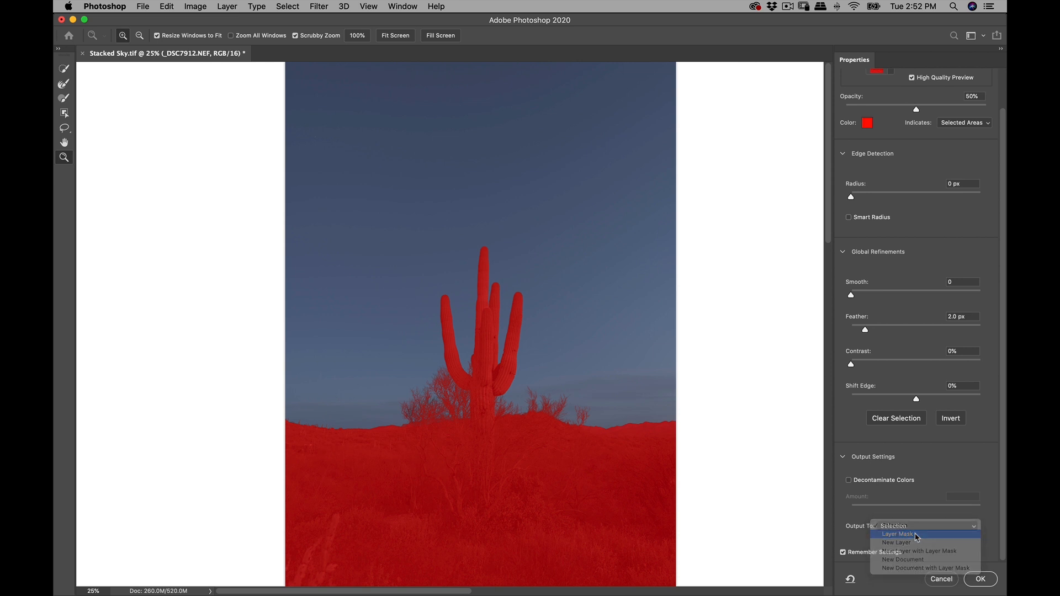
pyautogui.click(975, 580)
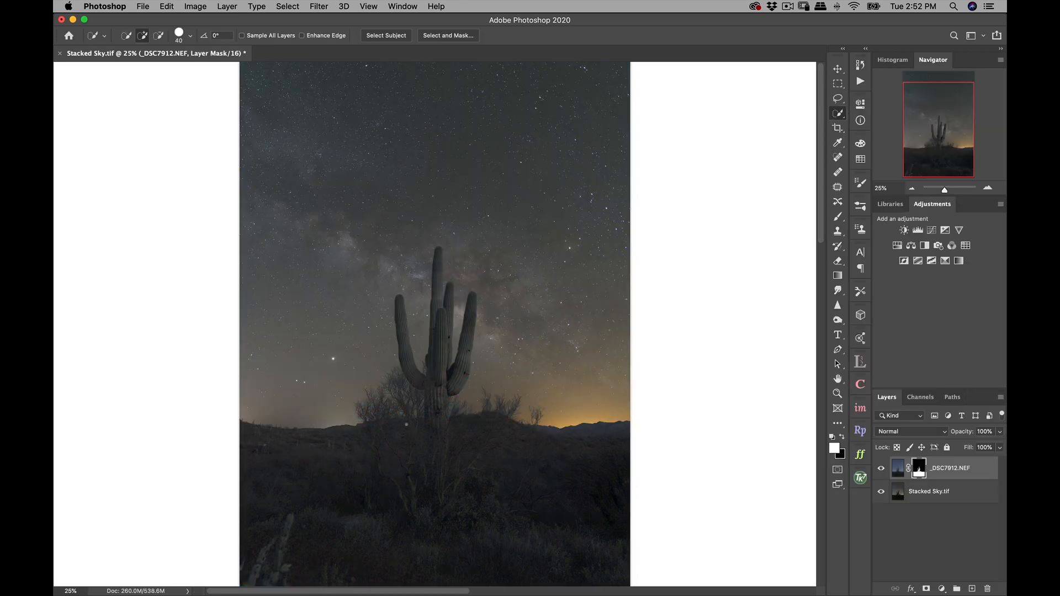
# - Compare the composite with the masked _DSC7912.NEF layer hidden and shown
pyautogui.click(881, 470)
pyautogui.click(881, 471)
pyautogui.click(882, 470)
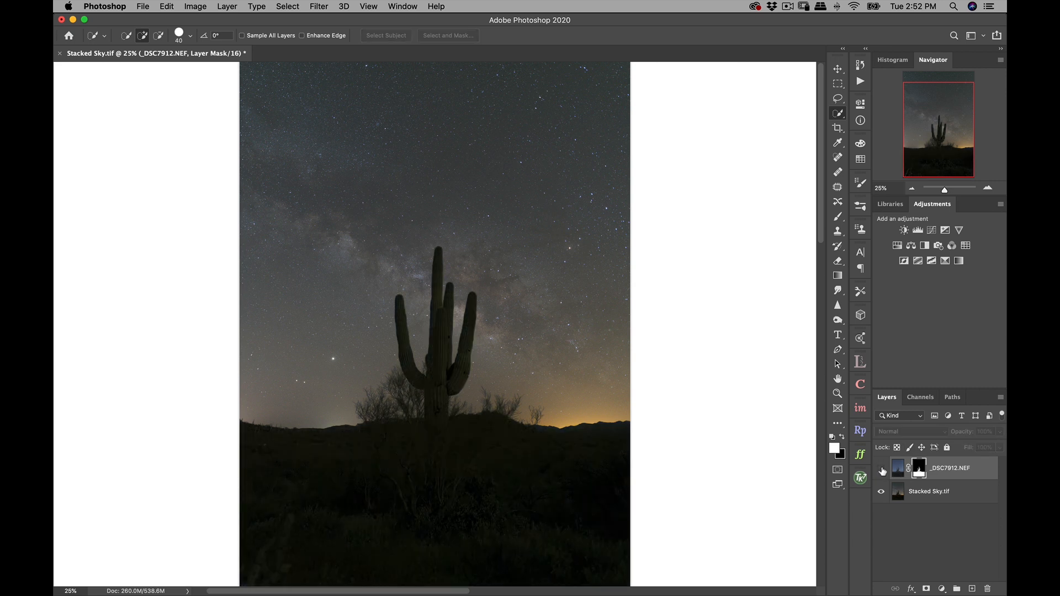
pyautogui.click(881, 469)
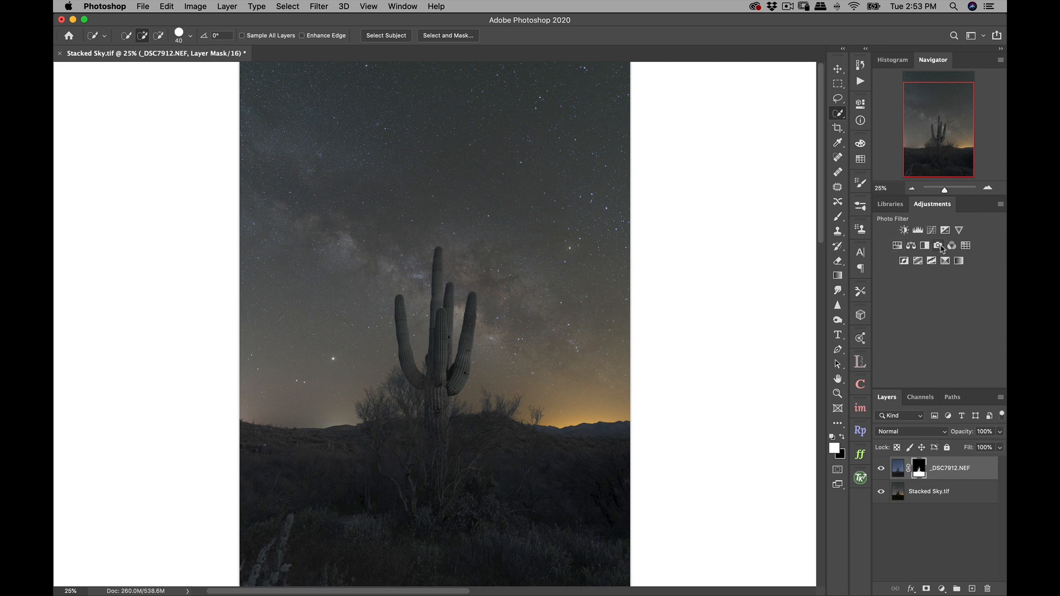
# - Add a Photo Filter adjustment above the foreground using Cooling Filter (80), lower its opacity to 36%, and compare it on and off
pyautogui.click(939, 246)
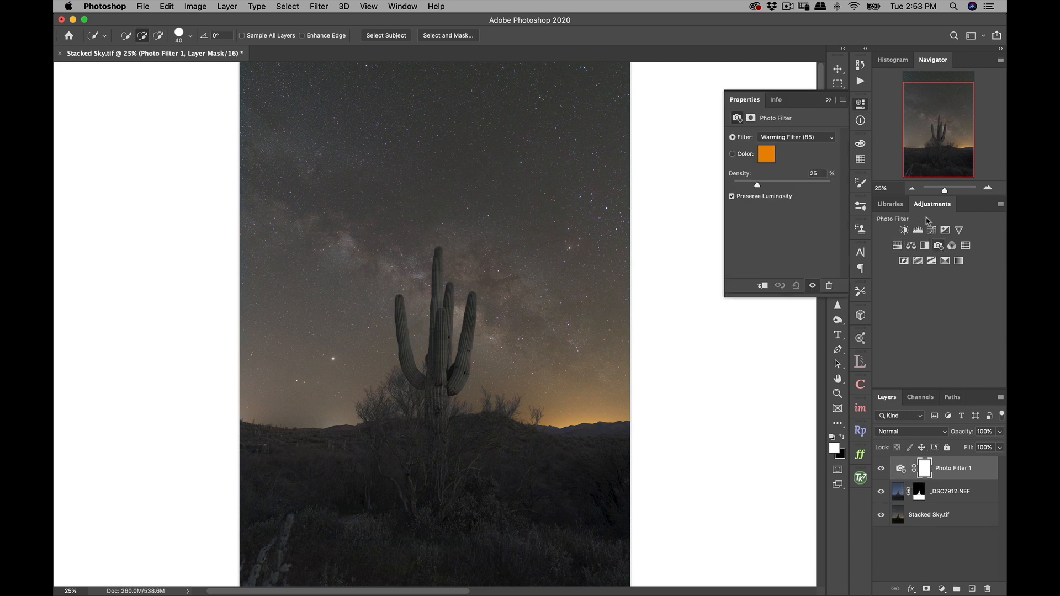
pyautogui.click(823, 139)
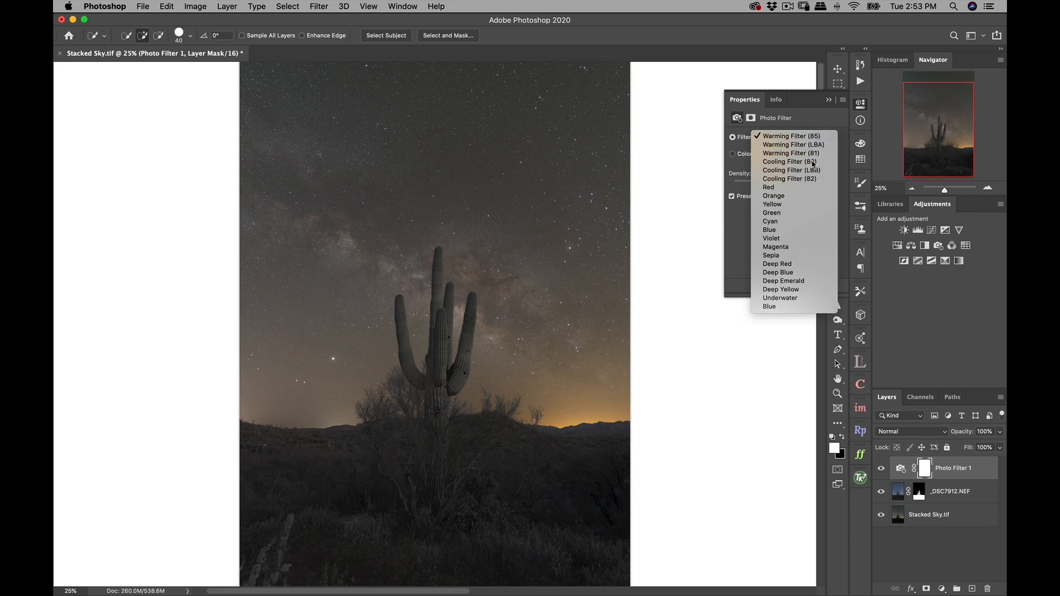
pyautogui.click(813, 164)
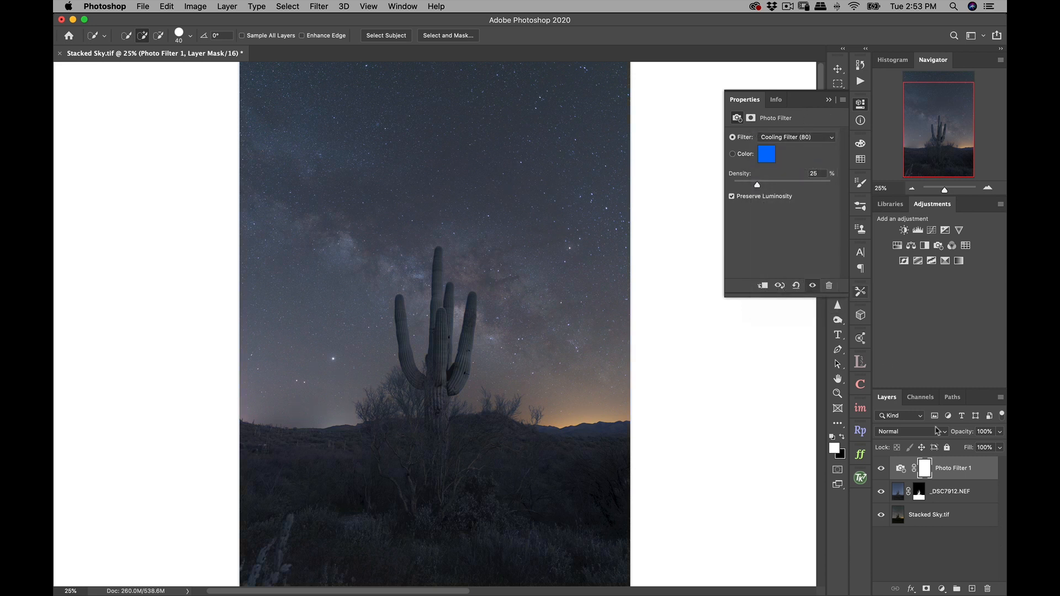
pyautogui.click(999, 431)
pyautogui.moveTo(999, 445); pyautogui.dragTo(965, 449)
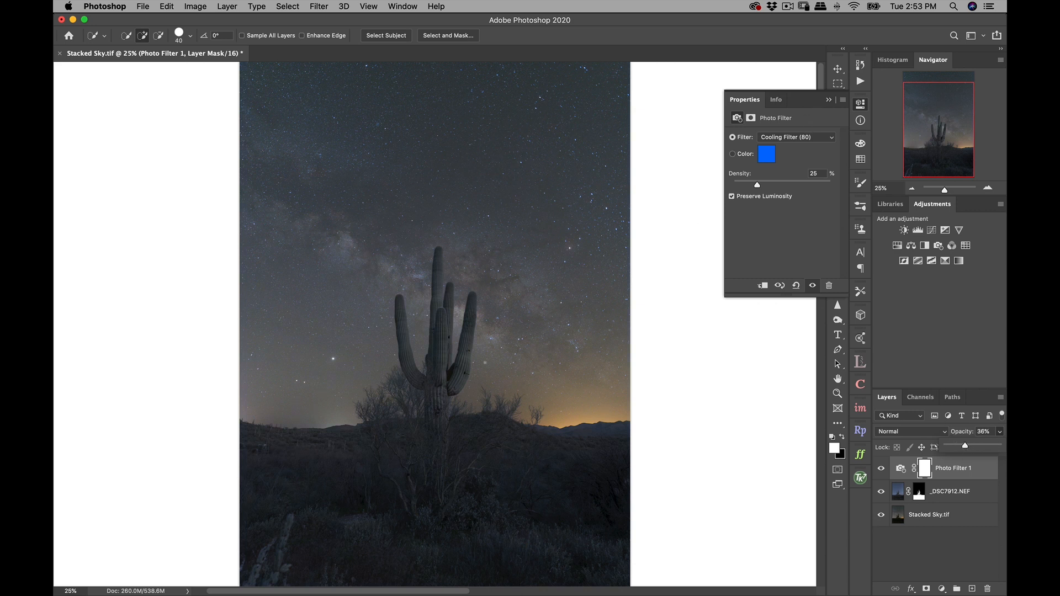
pyautogui.click(881, 470)
pyautogui.click(881, 470)
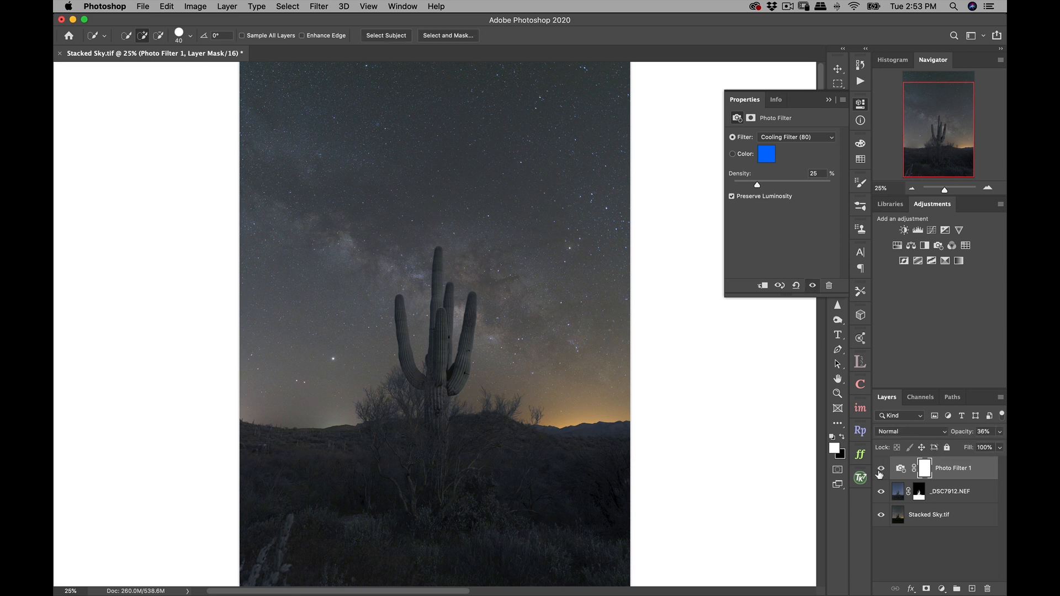
pyautogui.click(829, 98)
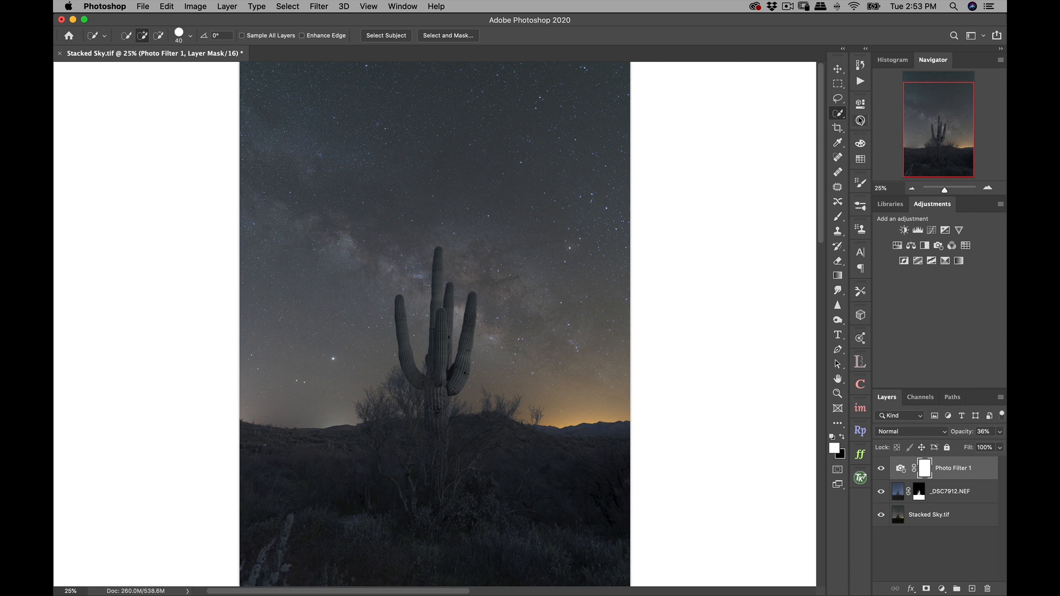
# - Clip the Photo Filter adjustment to the _DSC7912.NEF layer so it affects only the foreground
pyautogui.click(862, 106)
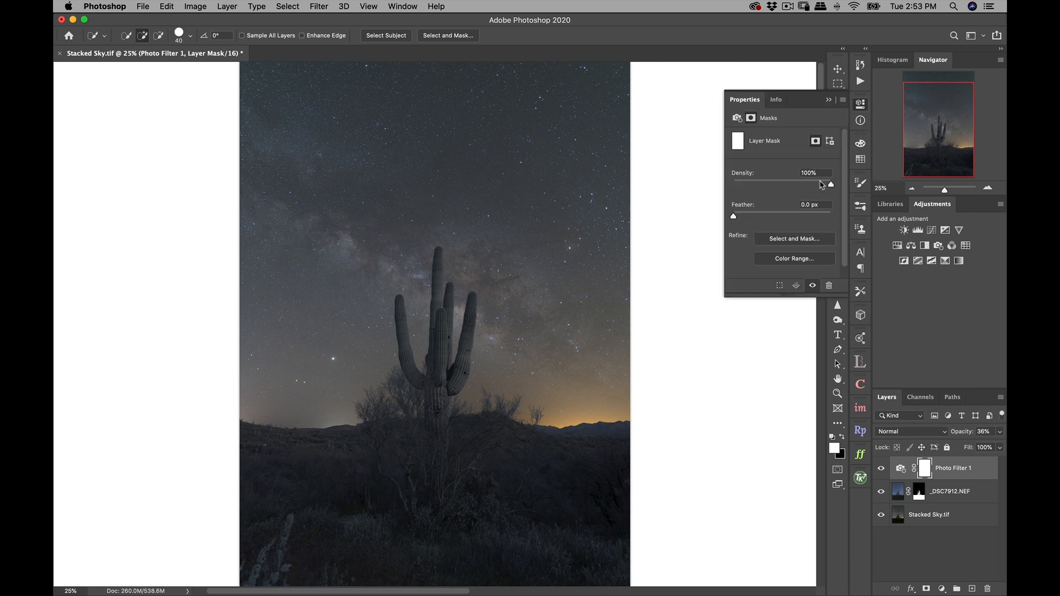
pyautogui.click(738, 118)
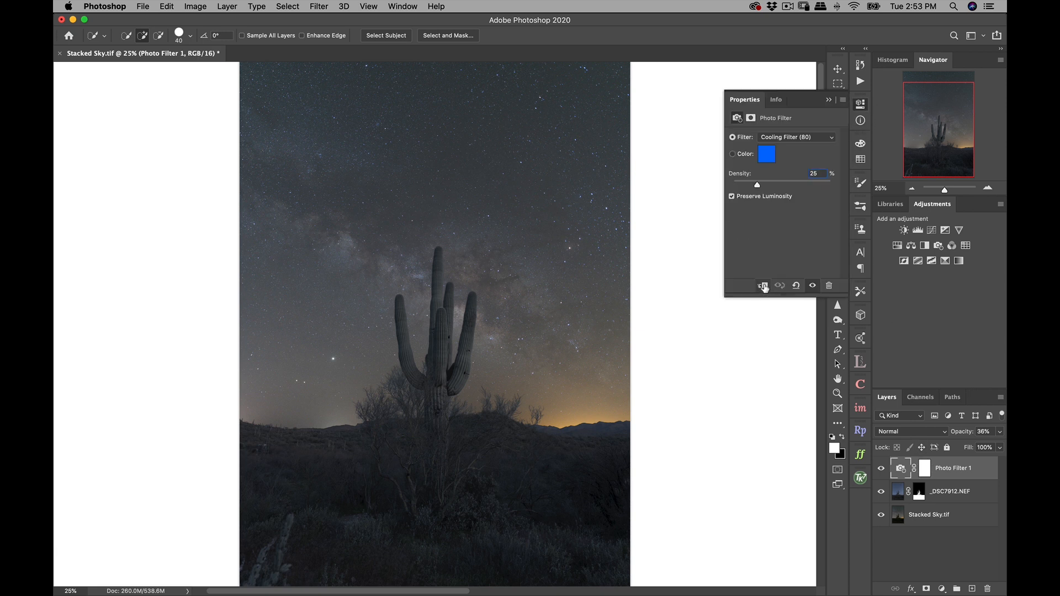
pyautogui.click(765, 286)
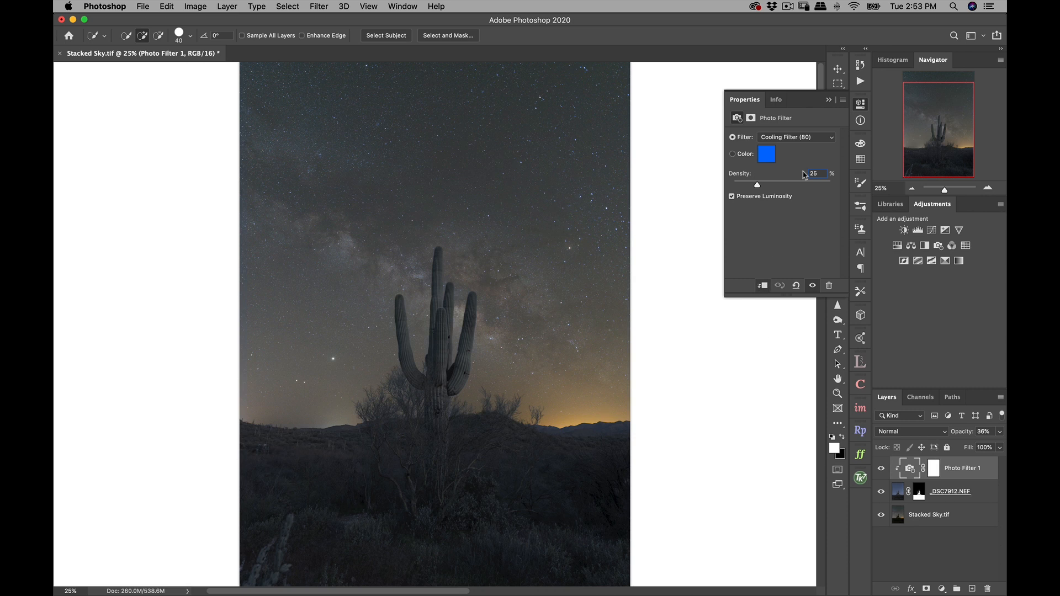
pyautogui.click(829, 100)
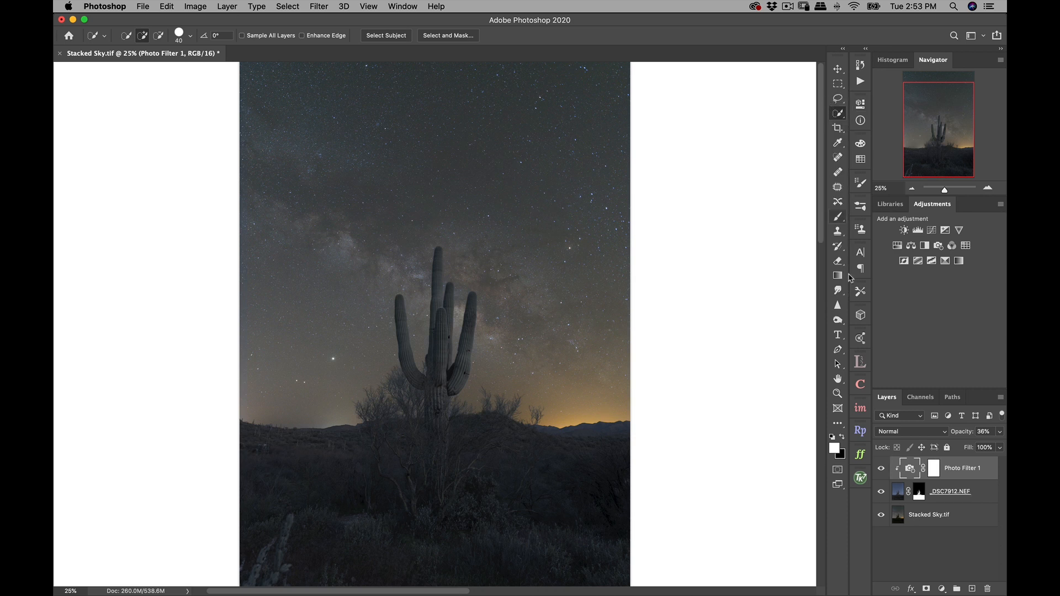
# - Compare the foreground colour with the clipped Photo Filter hidden and shown
pyautogui.click(882, 471)
pyautogui.click(882, 471)
pyautogui.click(882, 471)
pyautogui.click(882, 470)
pyautogui.click(882, 470)
pyautogui.click(882, 470)
# - Examine the mask edges around the cactus arms and branches at 100%
pyautogui.click(911, 188)
pyautogui.click(988, 188)
pyautogui.click(990, 189)
pyautogui.click(990, 189)
pyautogui.click(990, 189)
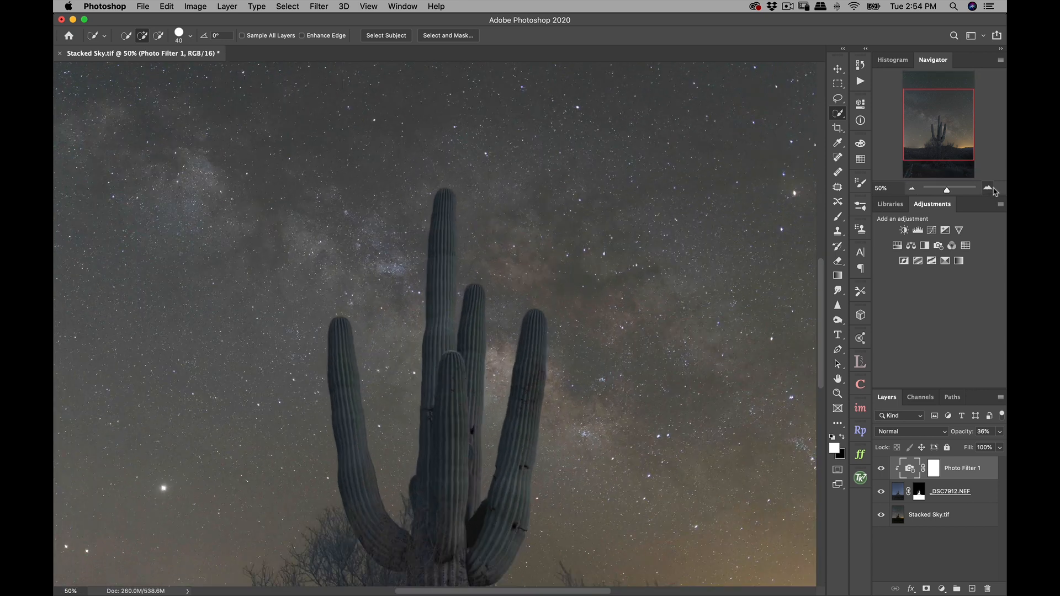
pyautogui.click(990, 189)
pyautogui.moveTo(942, 129); pyautogui.dragTo(942, 136)
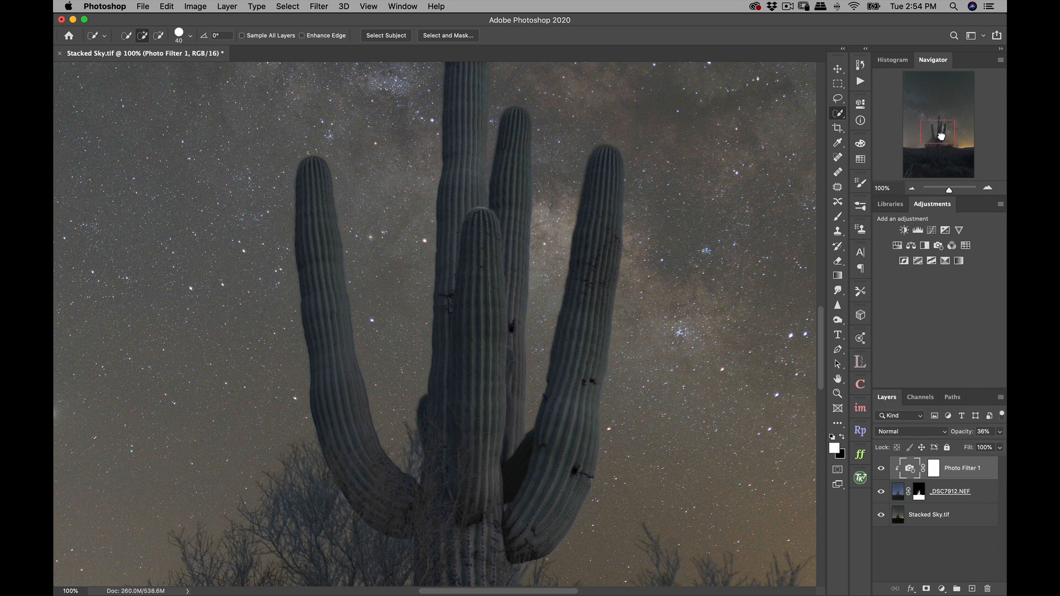
# - Review the blended image from 100% out to the whole picture and at 50%, examining the sky, cactus and horizon together
pyautogui.moveTo(941, 136)
pyautogui.mouseDown()
pyautogui.moveTo(923, 133)
pyautogui.moveTo(915, 157)
pyautogui.moveTo(957, 166)
pyautogui.moveTo(965, 138)
pyautogui.mouseUp()
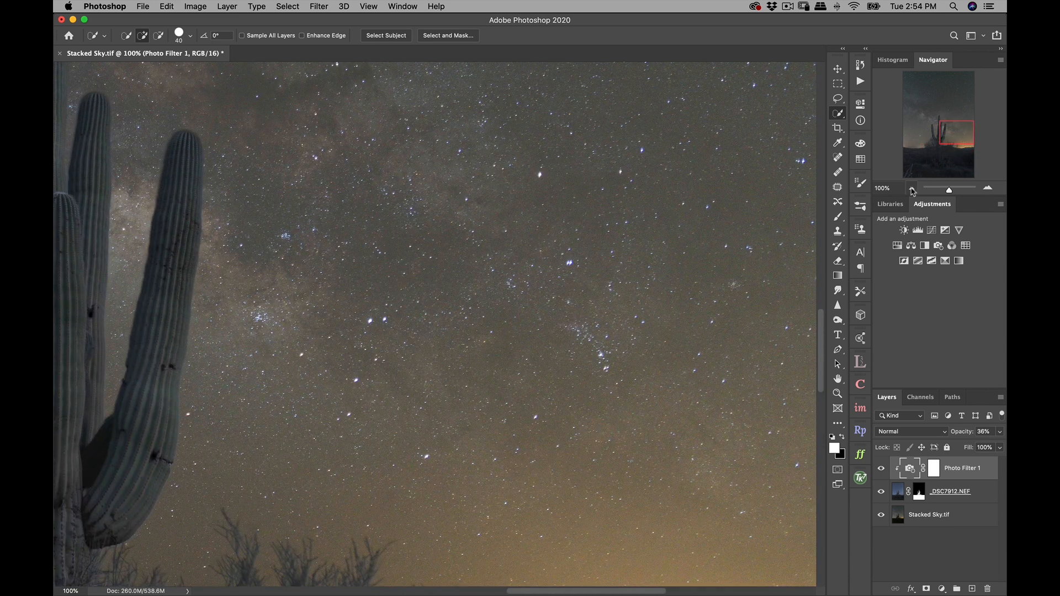
pyautogui.click(913, 189)
pyautogui.click(913, 189)
pyautogui.click(913, 189)
pyautogui.click(912, 189)
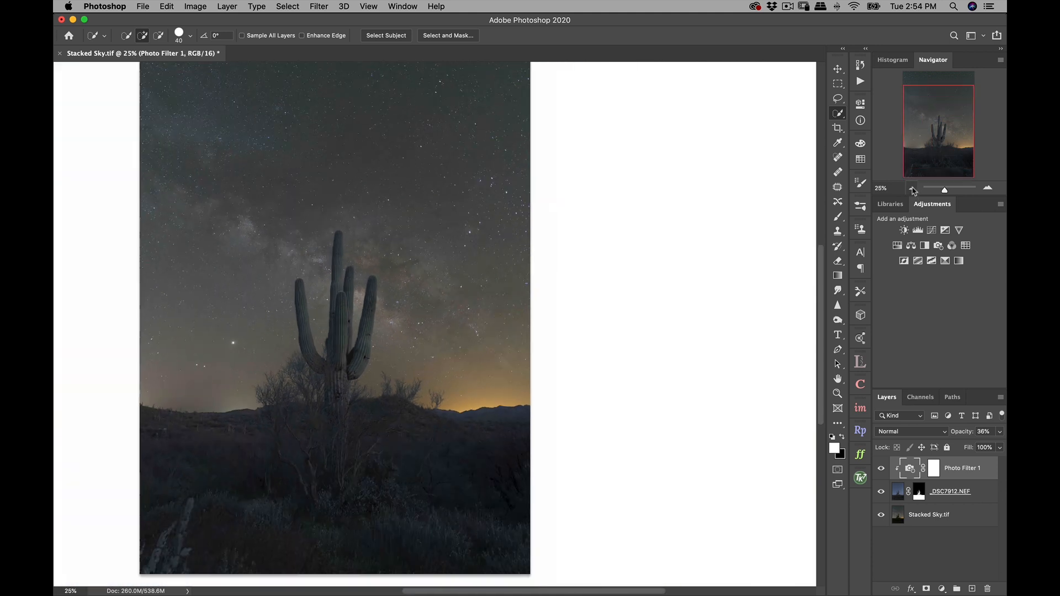
pyautogui.click(913, 189)
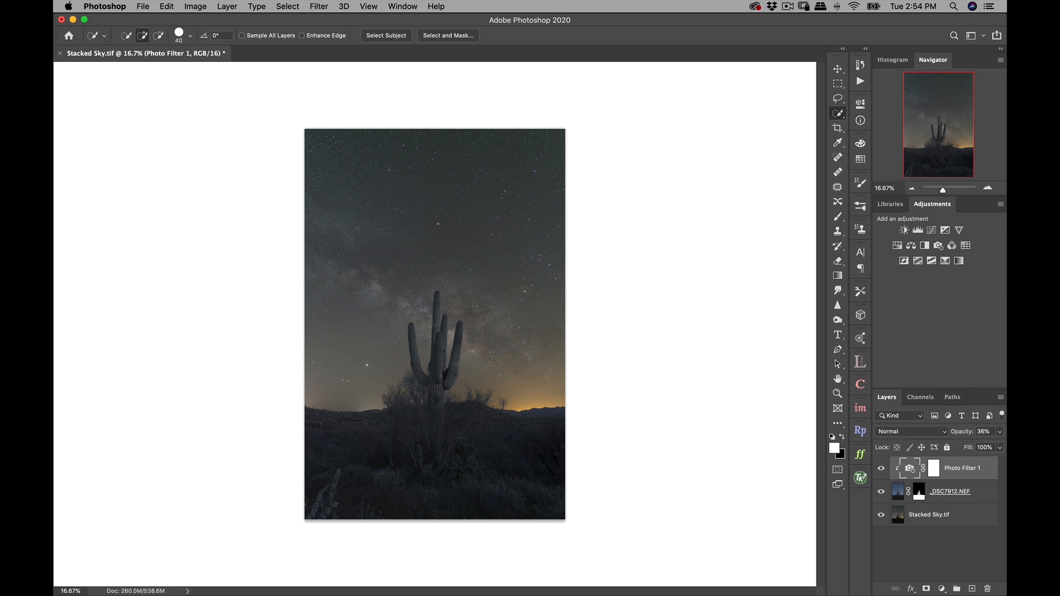
pyautogui.click(988, 188)
pyautogui.click(988, 189)
pyautogui.click(988, 188)
pyautogui.moveTo(951, 165); pyautogui.dragTo(947, 145)
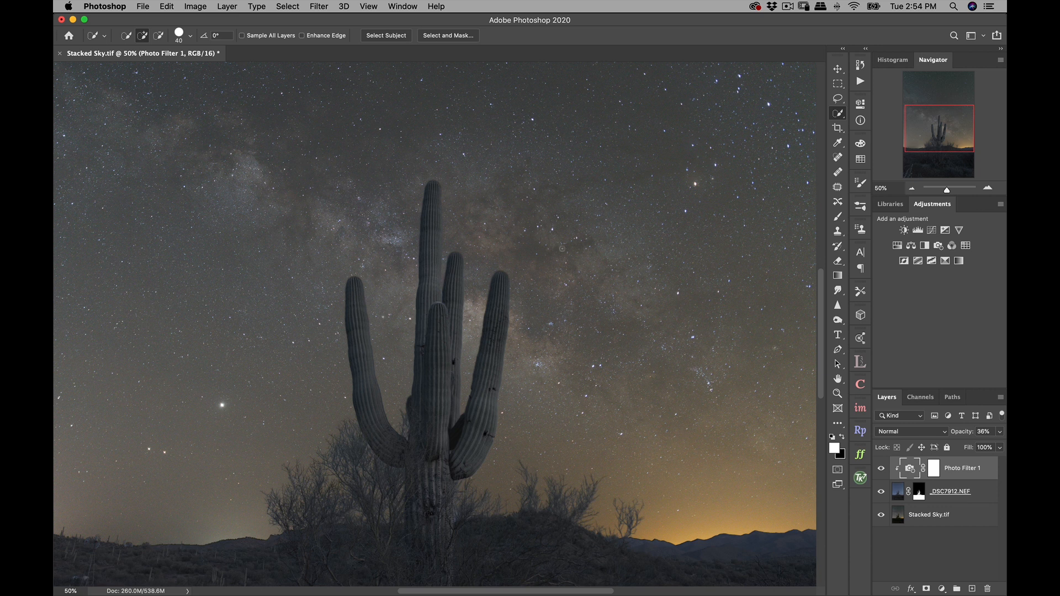
pyautogui.press('super+minus')
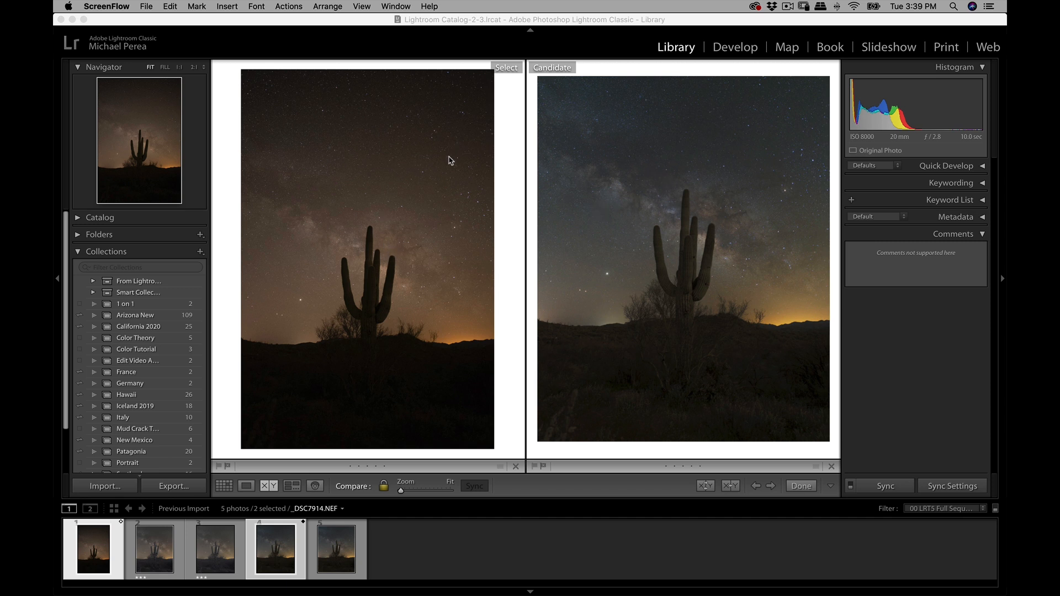
# - In Lightroom Classic, compare _DSC7914.NEF with LE Blend IG2.jpg at 1:1, examining noise and star detail across the sky and cactus
pyautogui.click(450, 158)
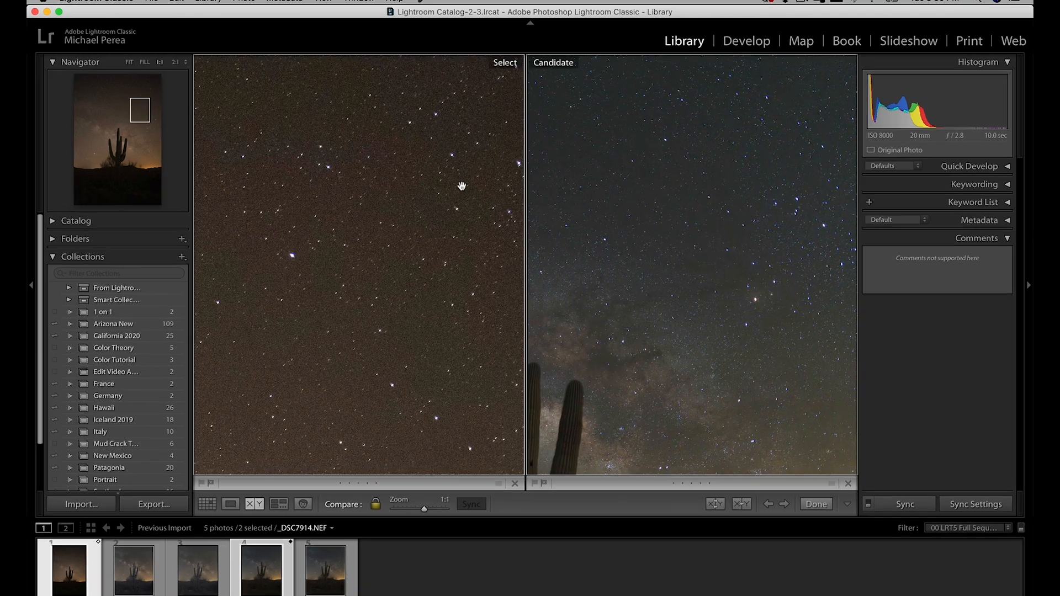
pyautogui.moveTo(464, 192); pyautogui.dragTo(443, 373)
pyautogui.moveTo(415, 285)
pyautogui.mouseDown()
pyautogui.moveTo(449, 279)
pyautogui.moveTo(386, 280)
pyautogui.moveTo(422, 246)
pyautogui.moveTo(397, 251)
pyautogui.moveTo(466, 256)
pyautogui.moveTo(381, 227)
pyautogui.moveTo(446, 269)
pyautogui.mouseUp()
pyautogui.moveTo(369, 249)
pyautogui.mouseDown()
pyautogui.moveTo(436, 249)
pyautogui.moveTo(397, 253)
pyautogui.moveTo(428, 197)
pyautogui.mouseUp()
pyautogui.moveTo(401, 323); pyautogui.dragTo(419, 225)
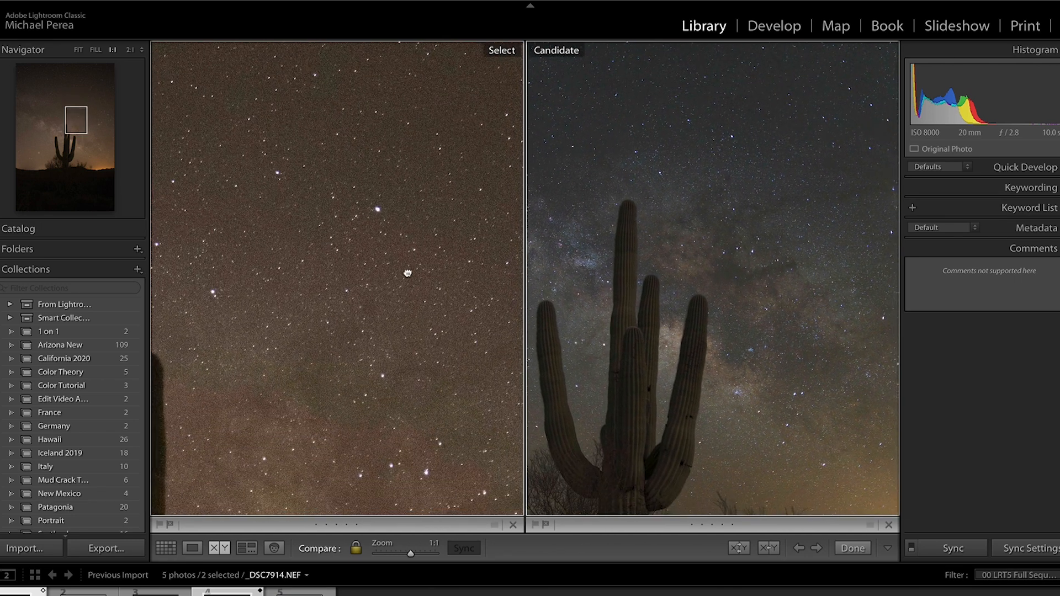
pyautogui.moveTo(407, 273); pyautogui.dragTo(402, 202)
pyautogui.moveTo(398, 239); pyautogui.dragTo(410, 278)
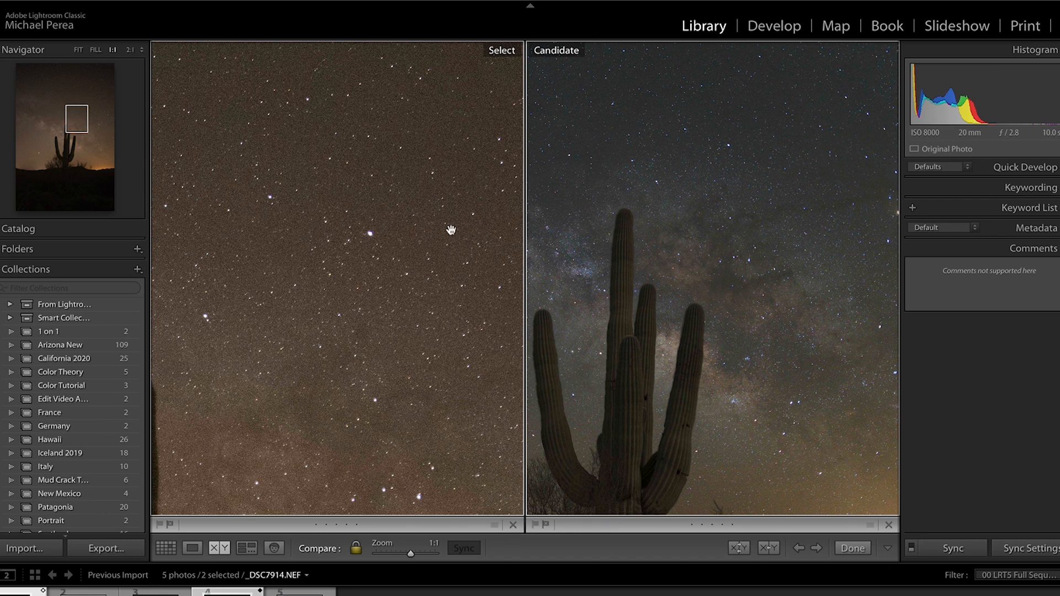
pyautogui.moveTo(436, 200); pyautogui.dragTo(393, 270)
pyautogui.moveTo(607, 236); pyautogui.dragTo(604, 319)
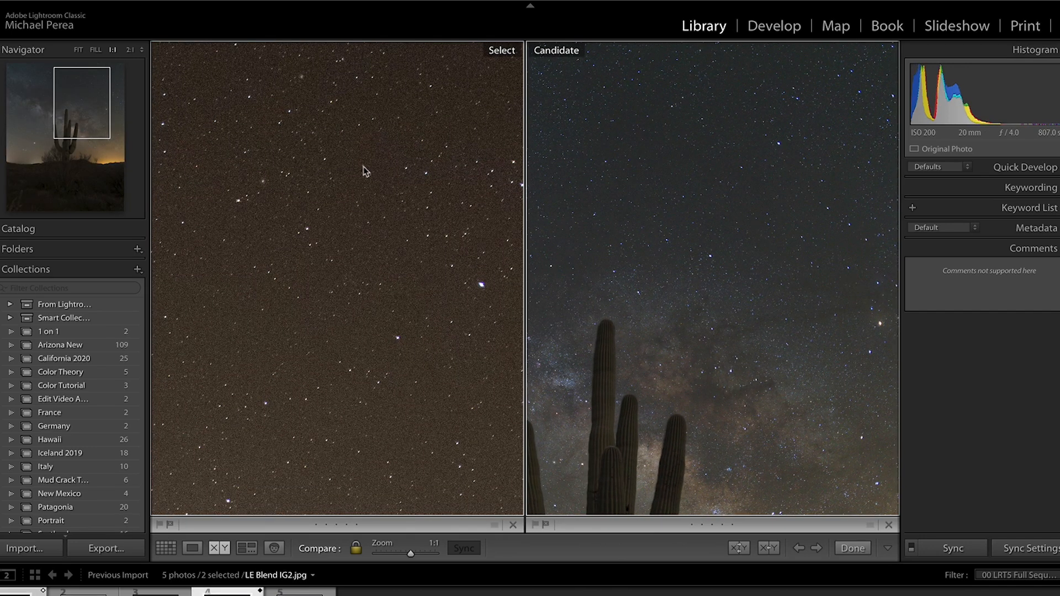
pyautogui.click(426, 248)
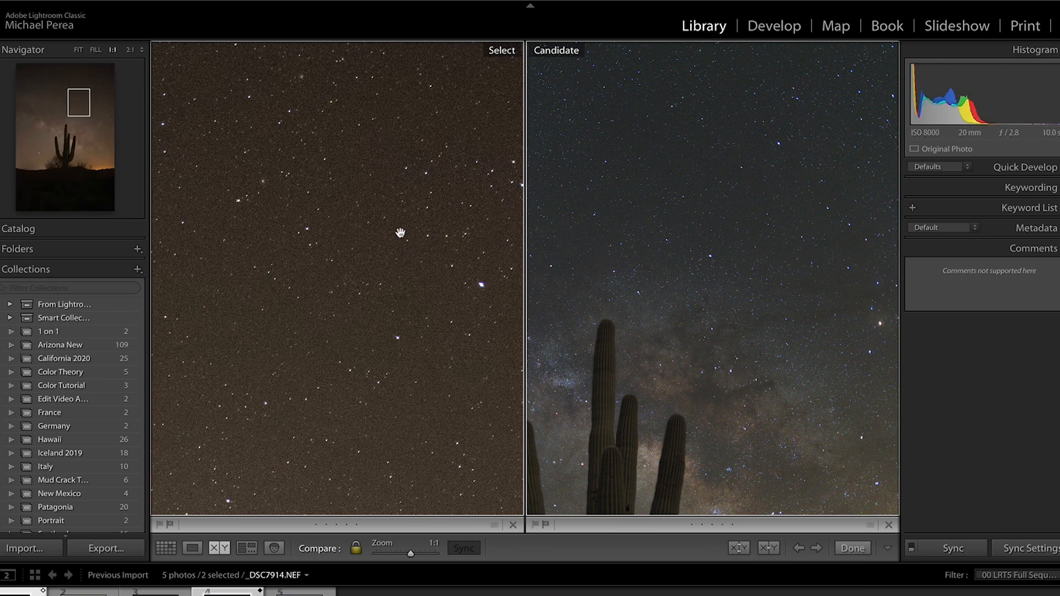